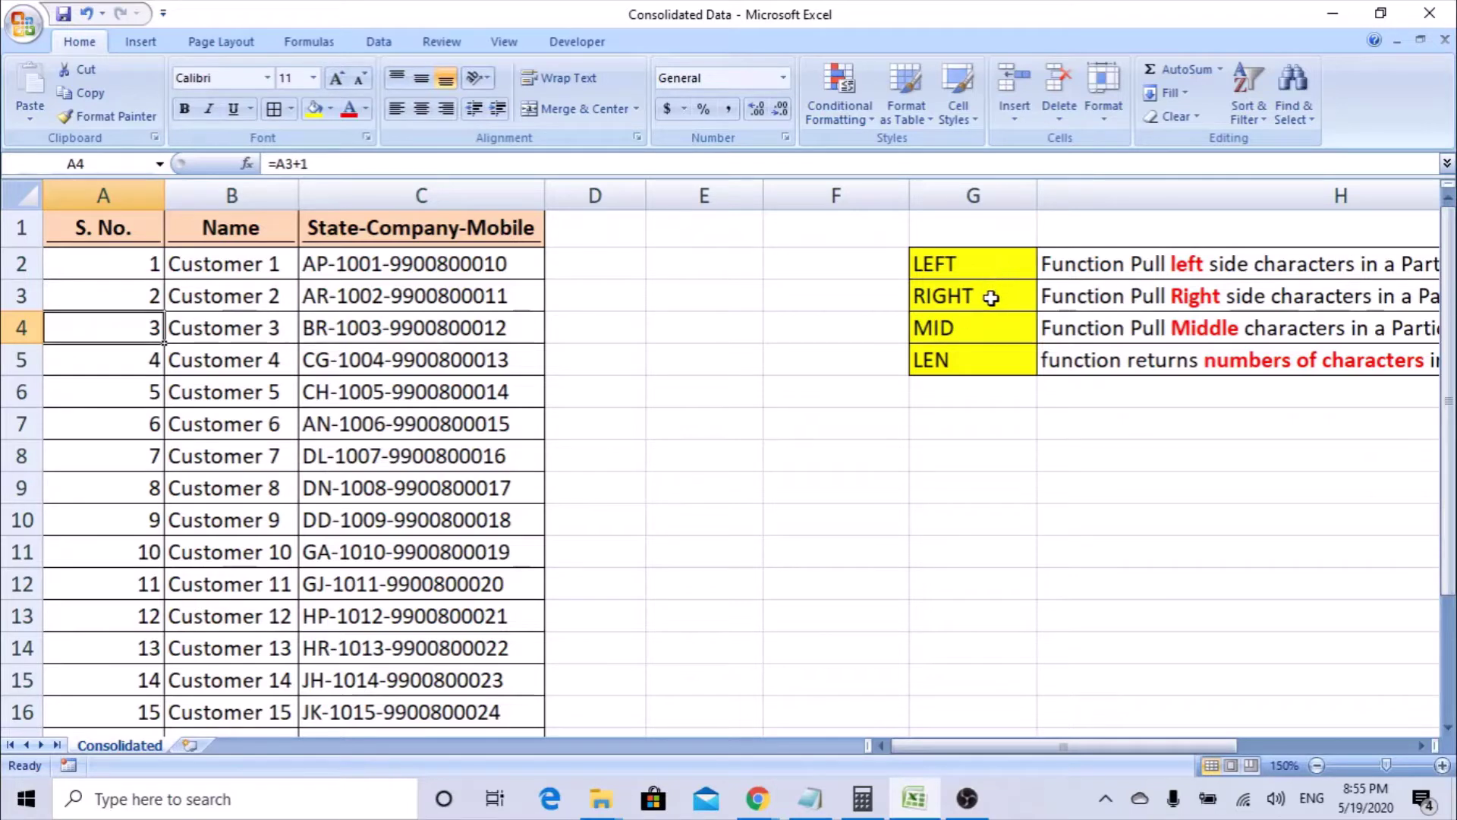
Review the LEN note and the S. No., Name and State-Company-Mobile columns.
click(958, 360)
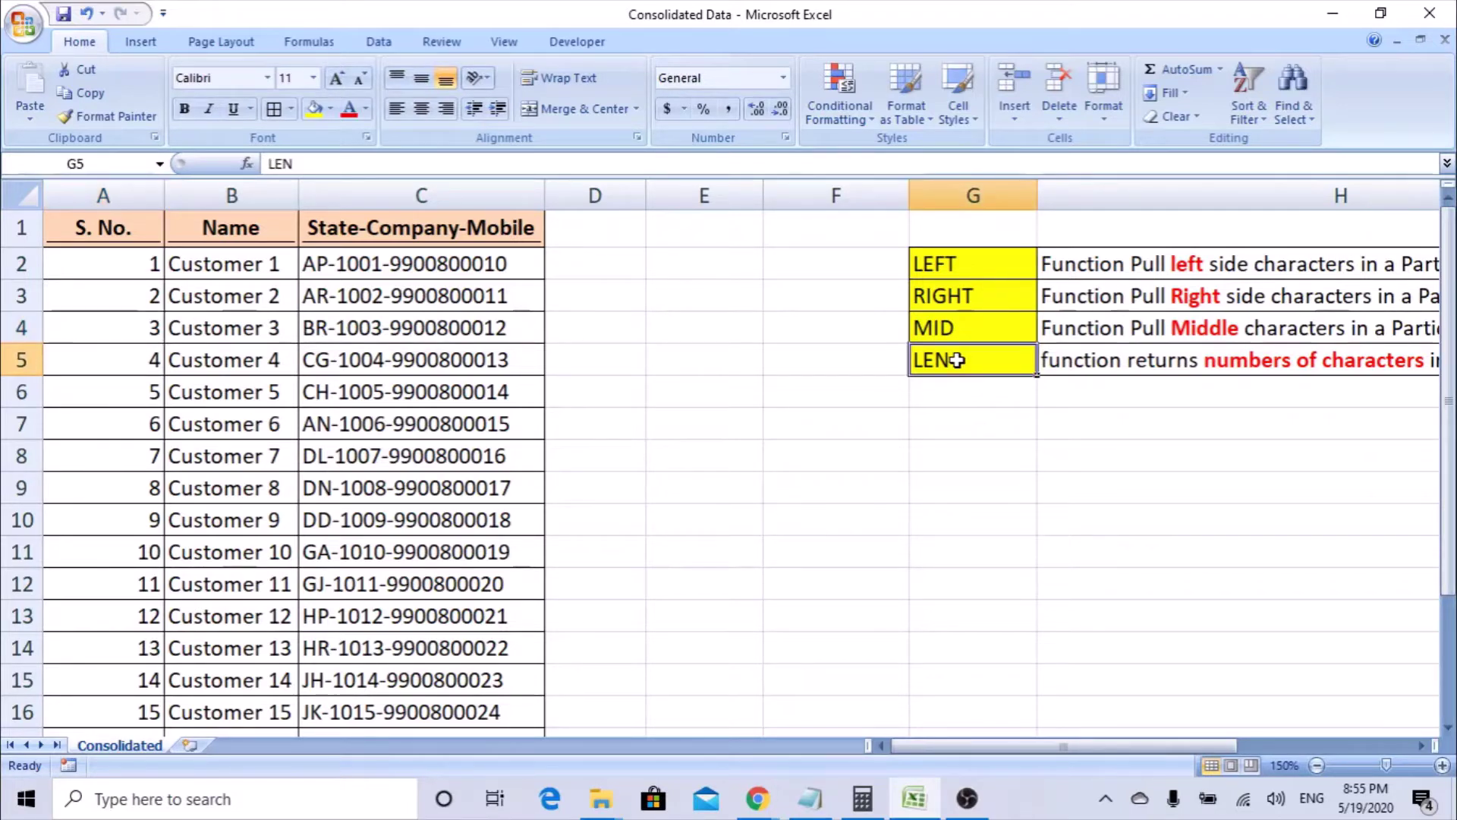
click(103, 196)
click(225, 195)
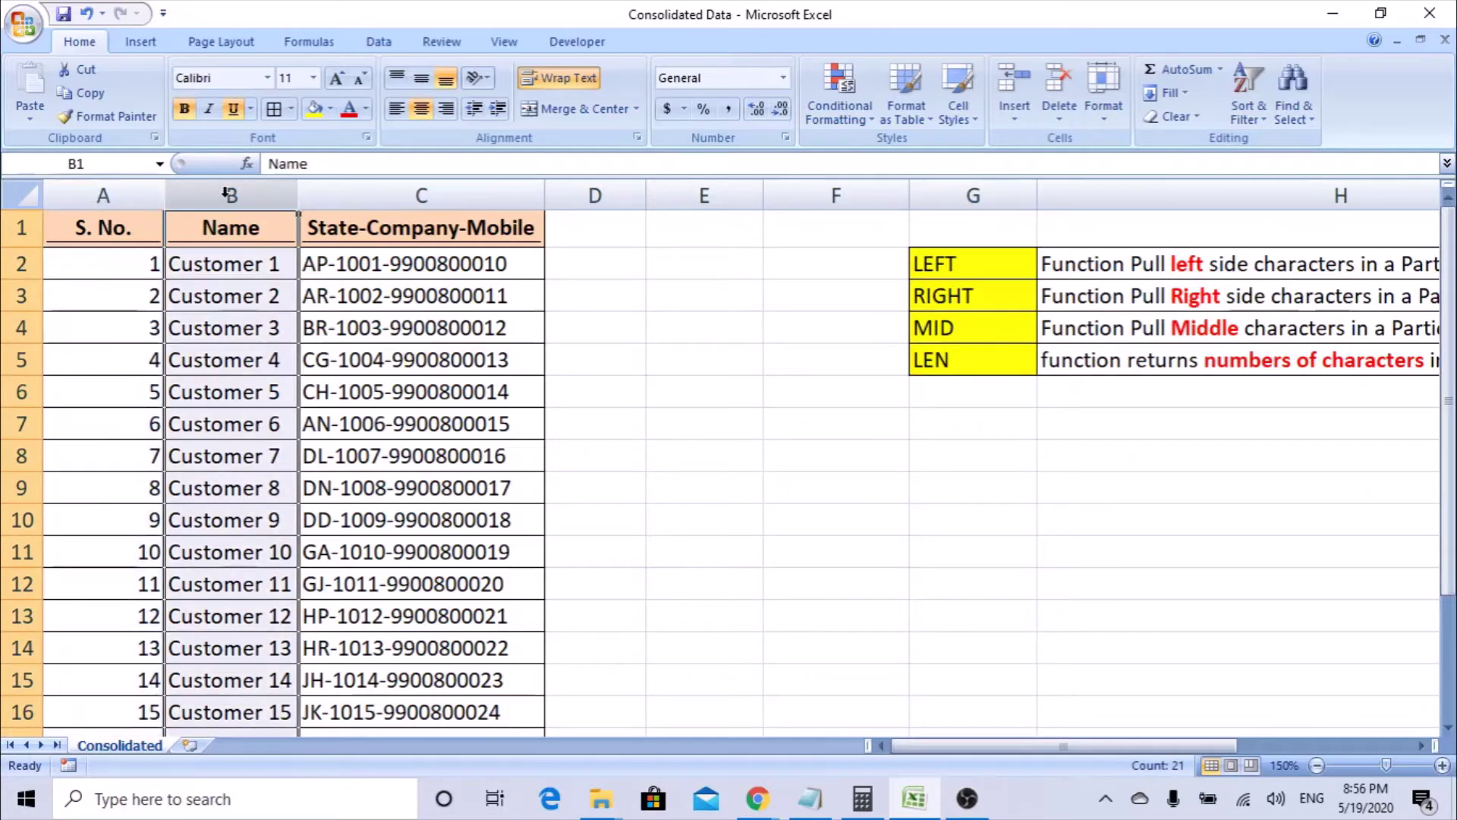
click(363, 186)
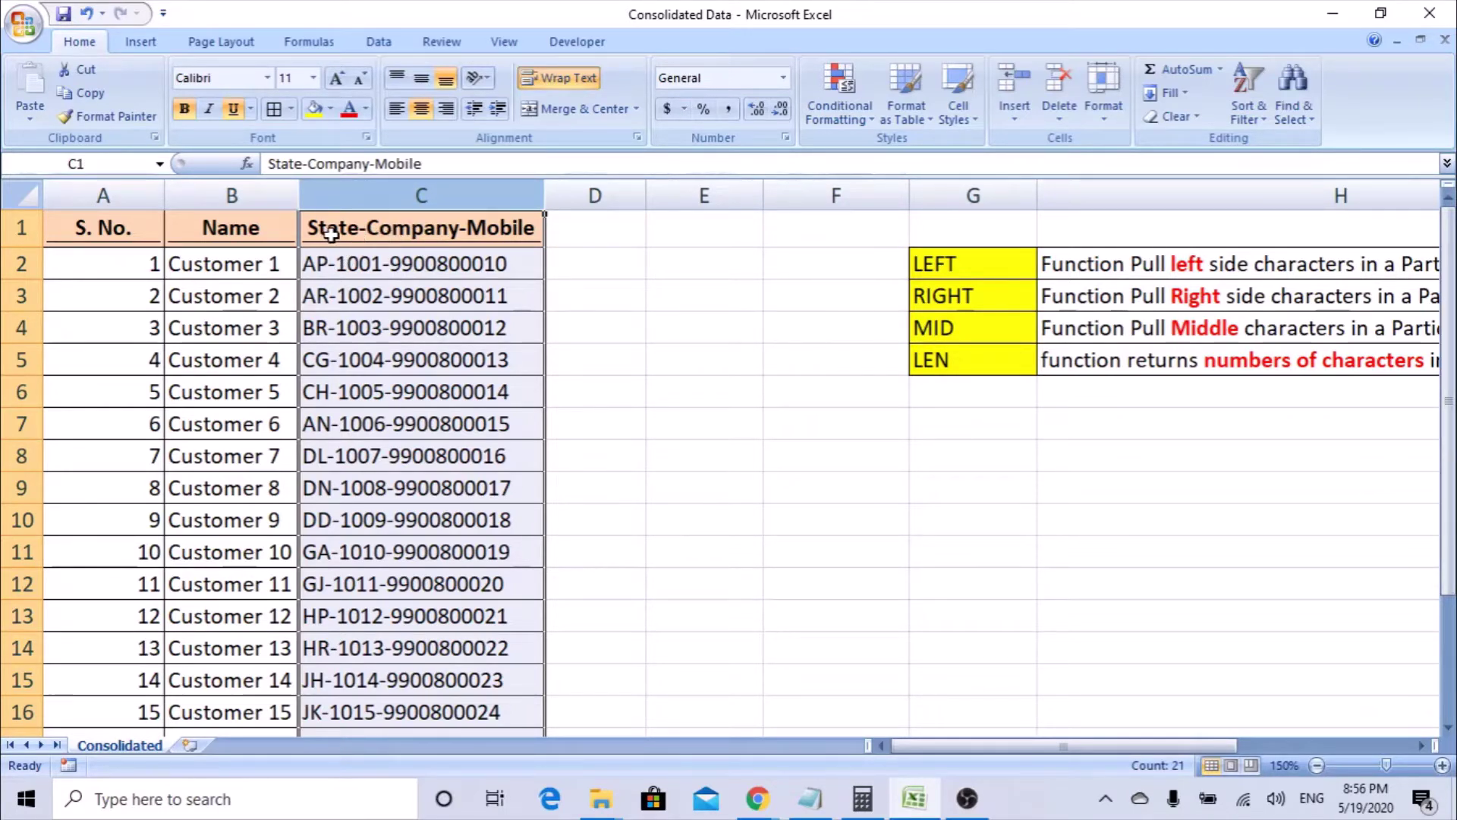
Enter the headers State, Company and Mobile in D1, E1 and F1.
click(597, 232)
text(State)
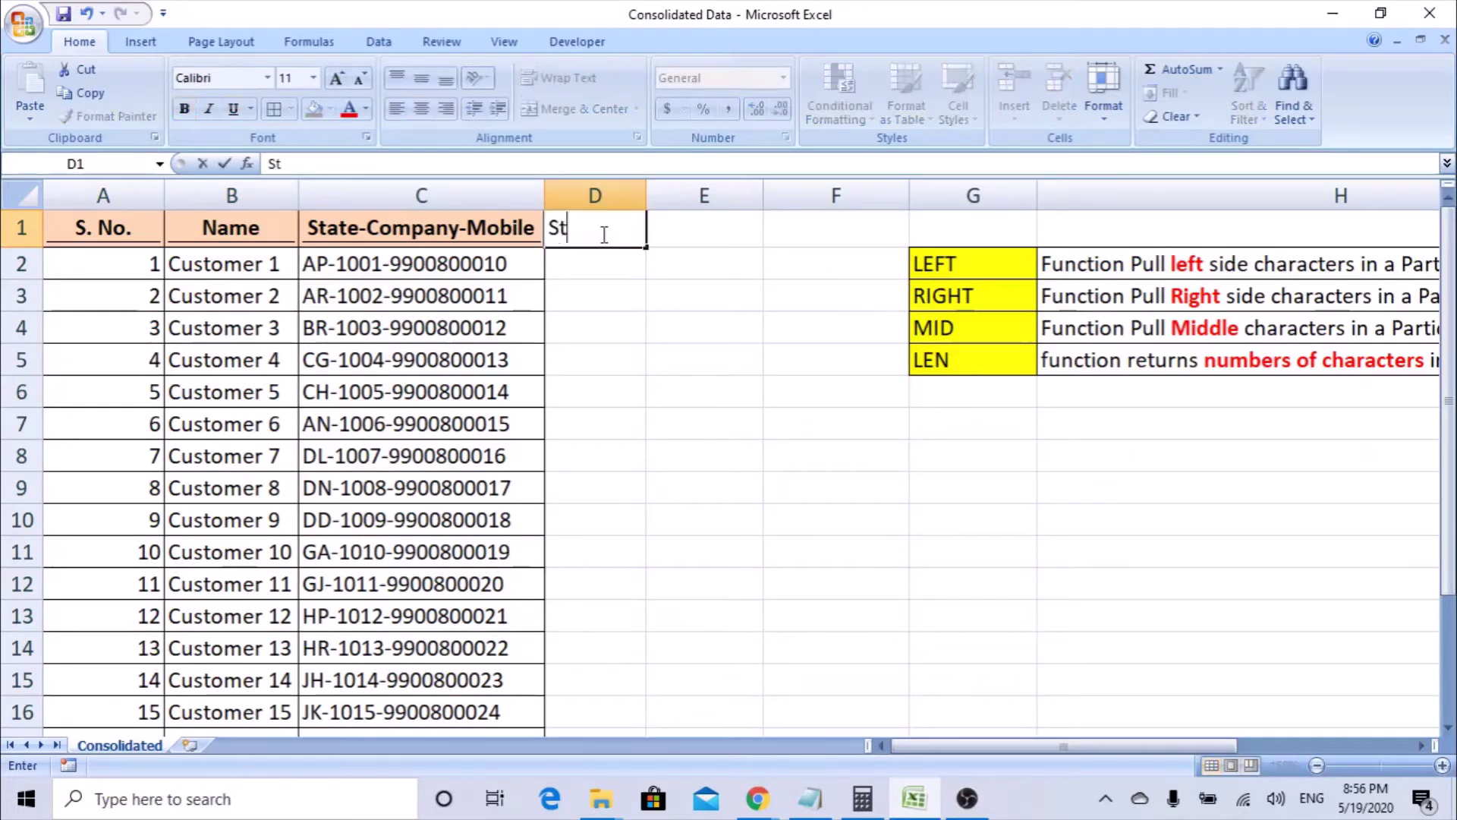
key(Tab)
text(Company)
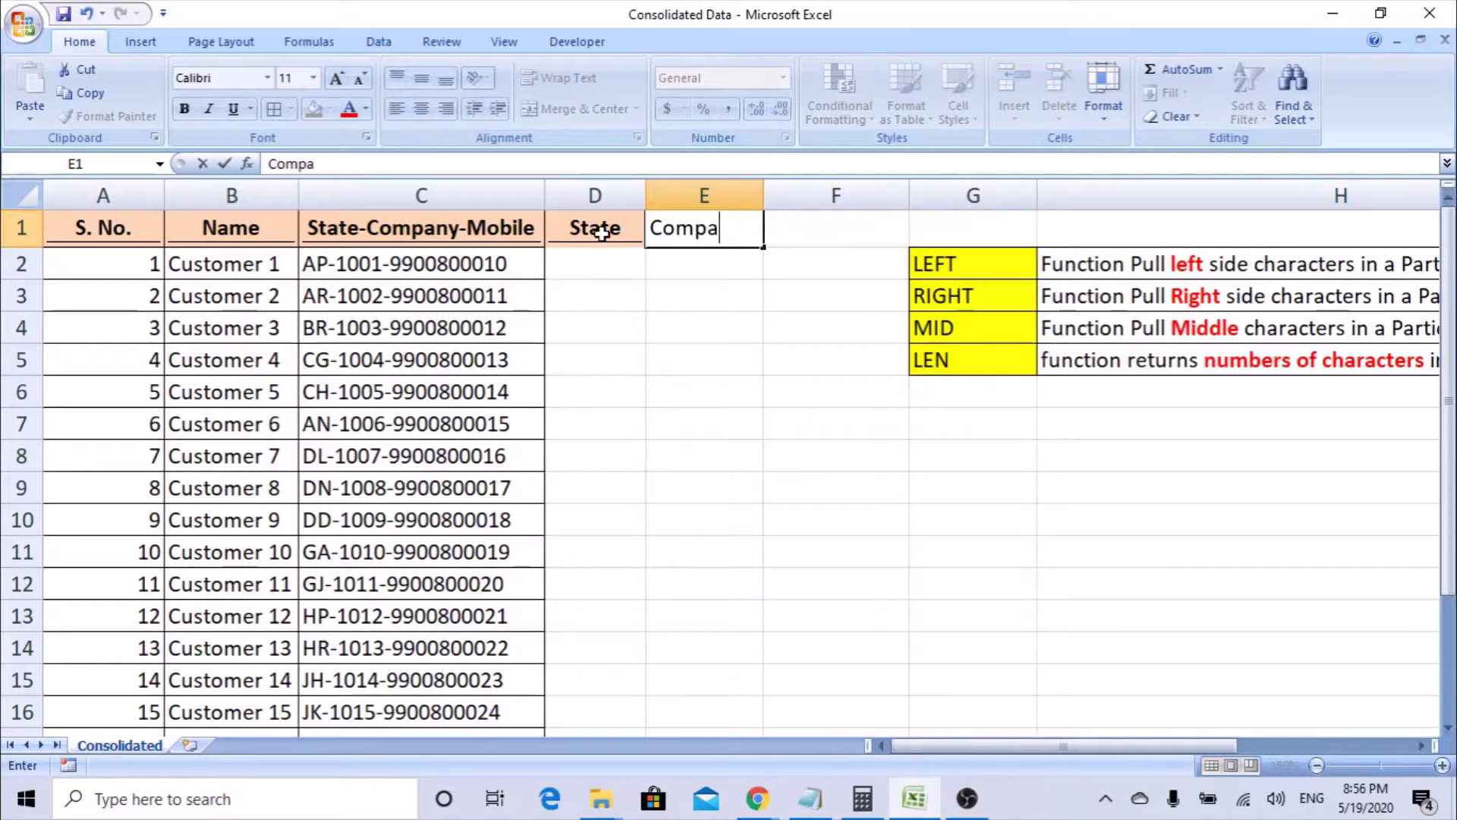
key(Tab)
text(Mobile)
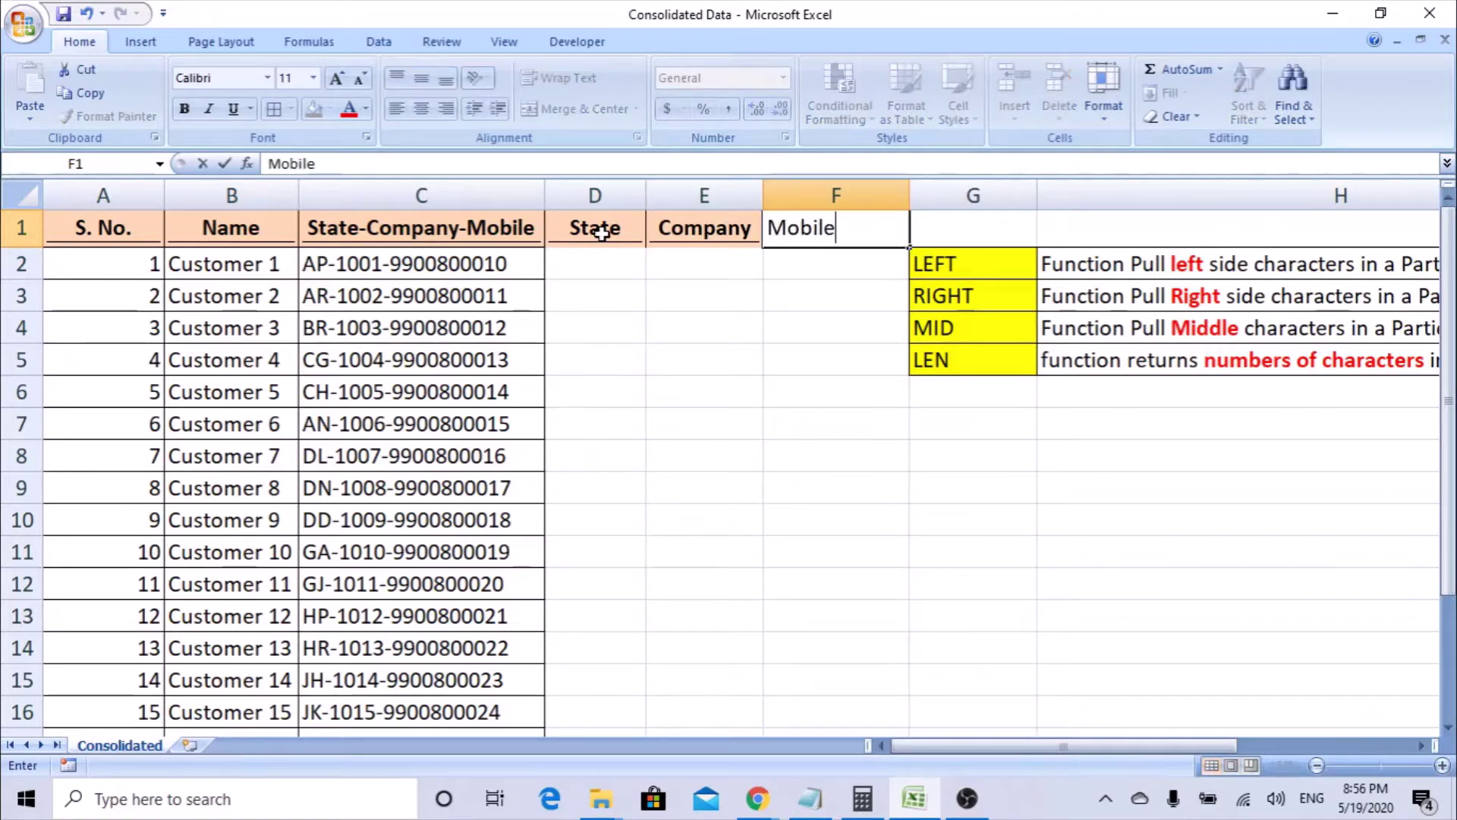
key(Return)
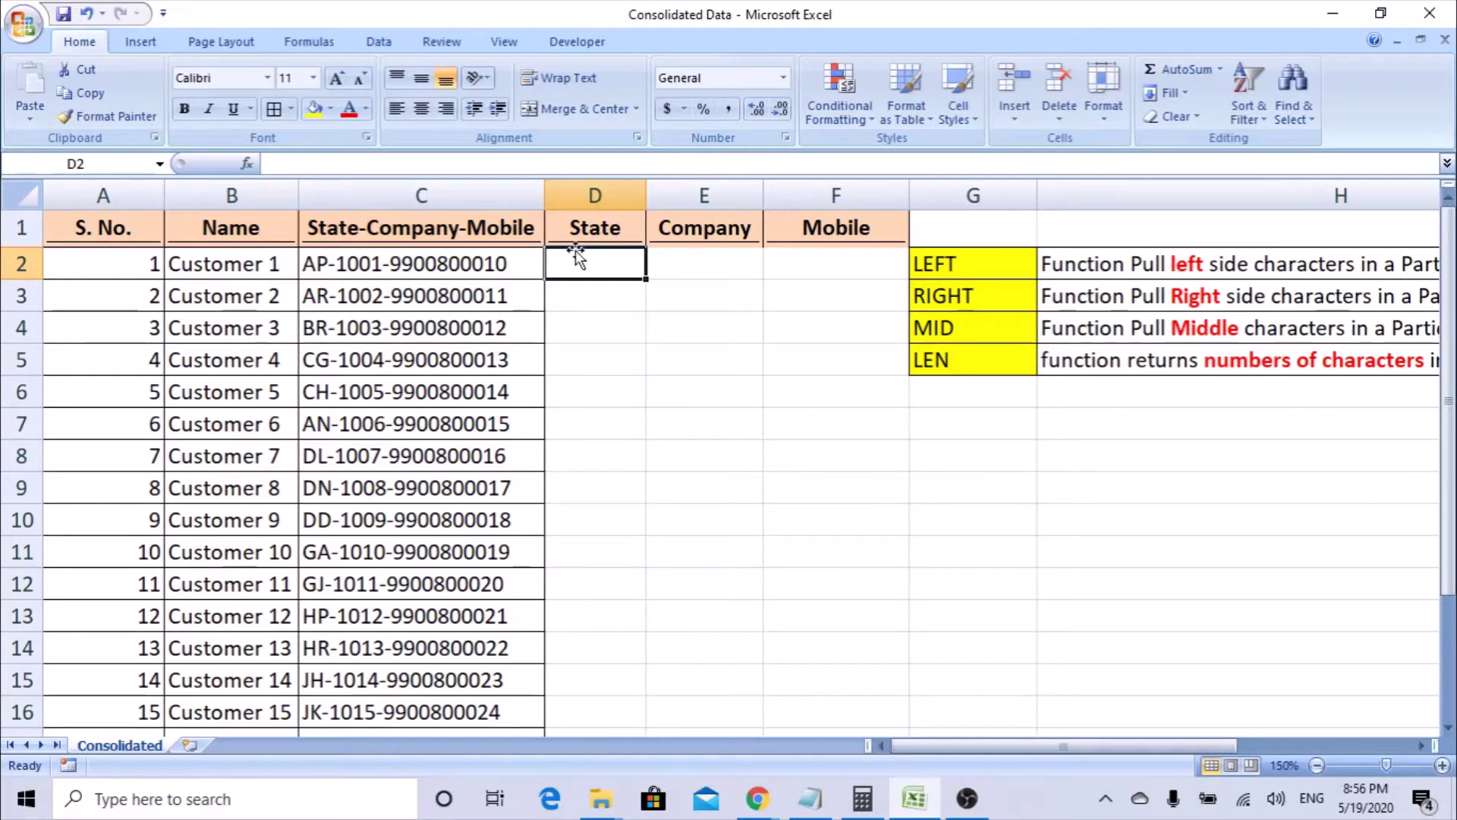
click(416, 191)
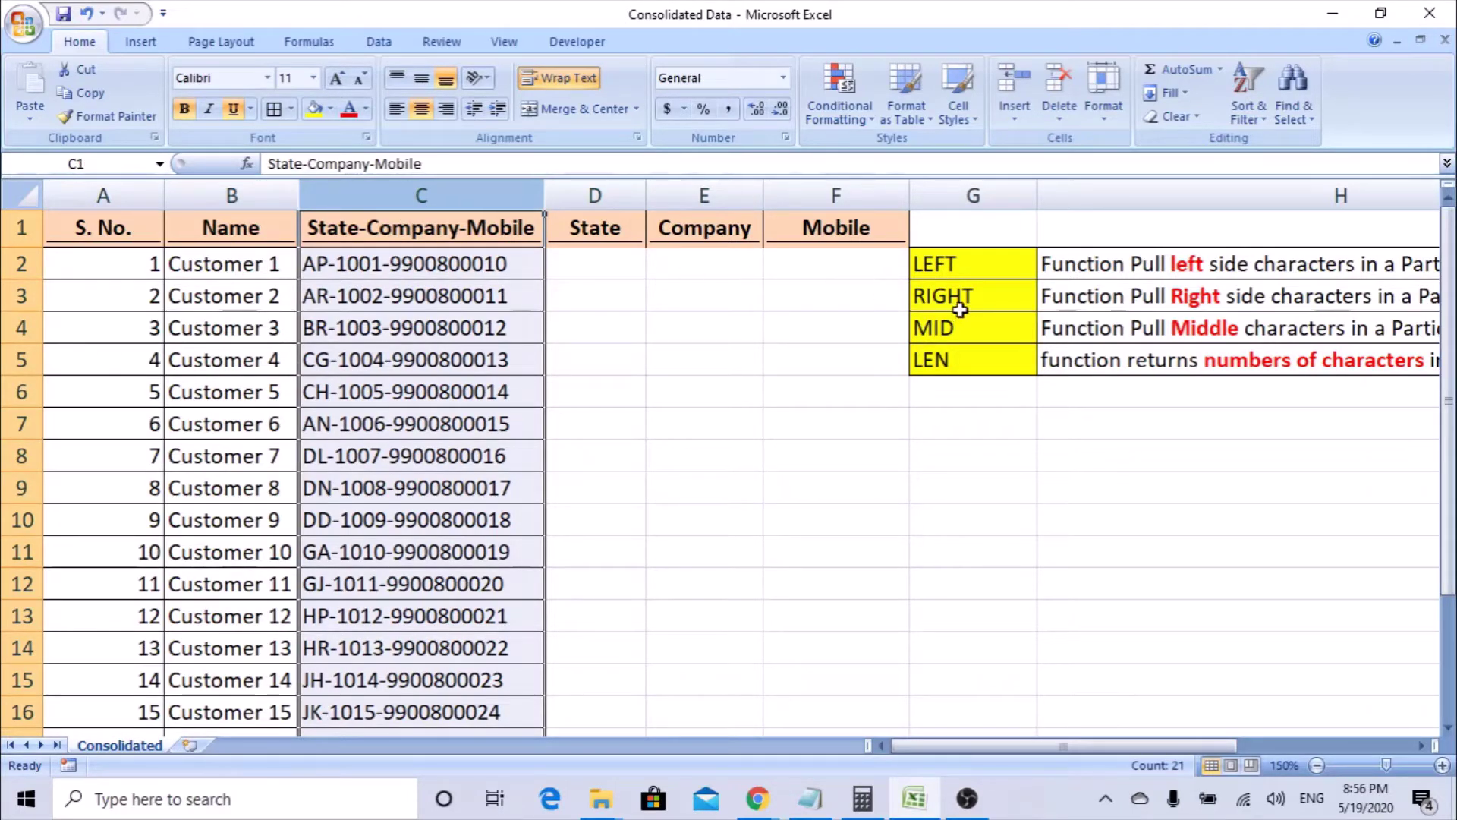
drag(934, 266, 963, 319)
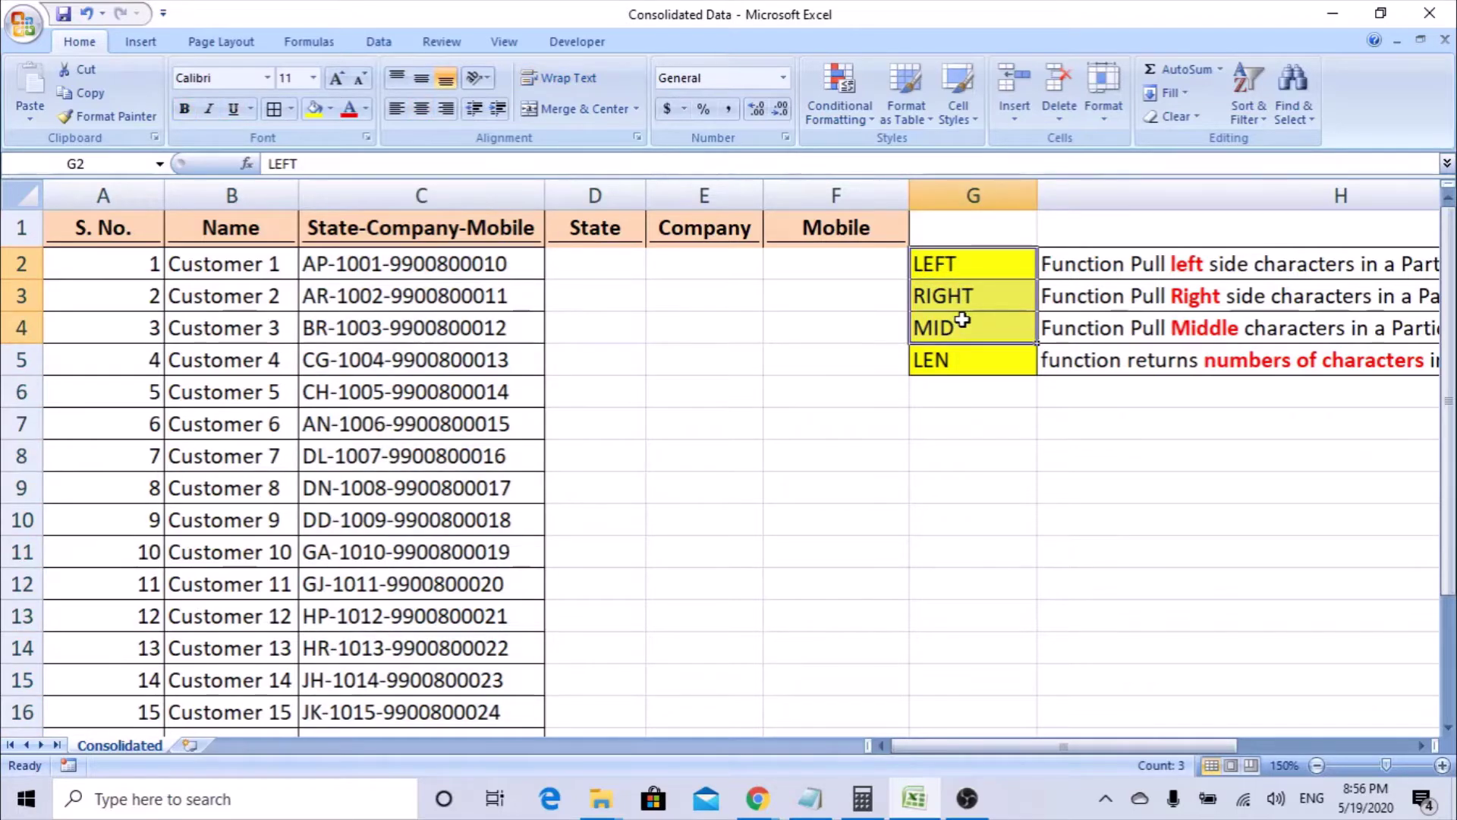
key(shift+Up)
key(shift+Up)
scroll(963, 320, right, 2)
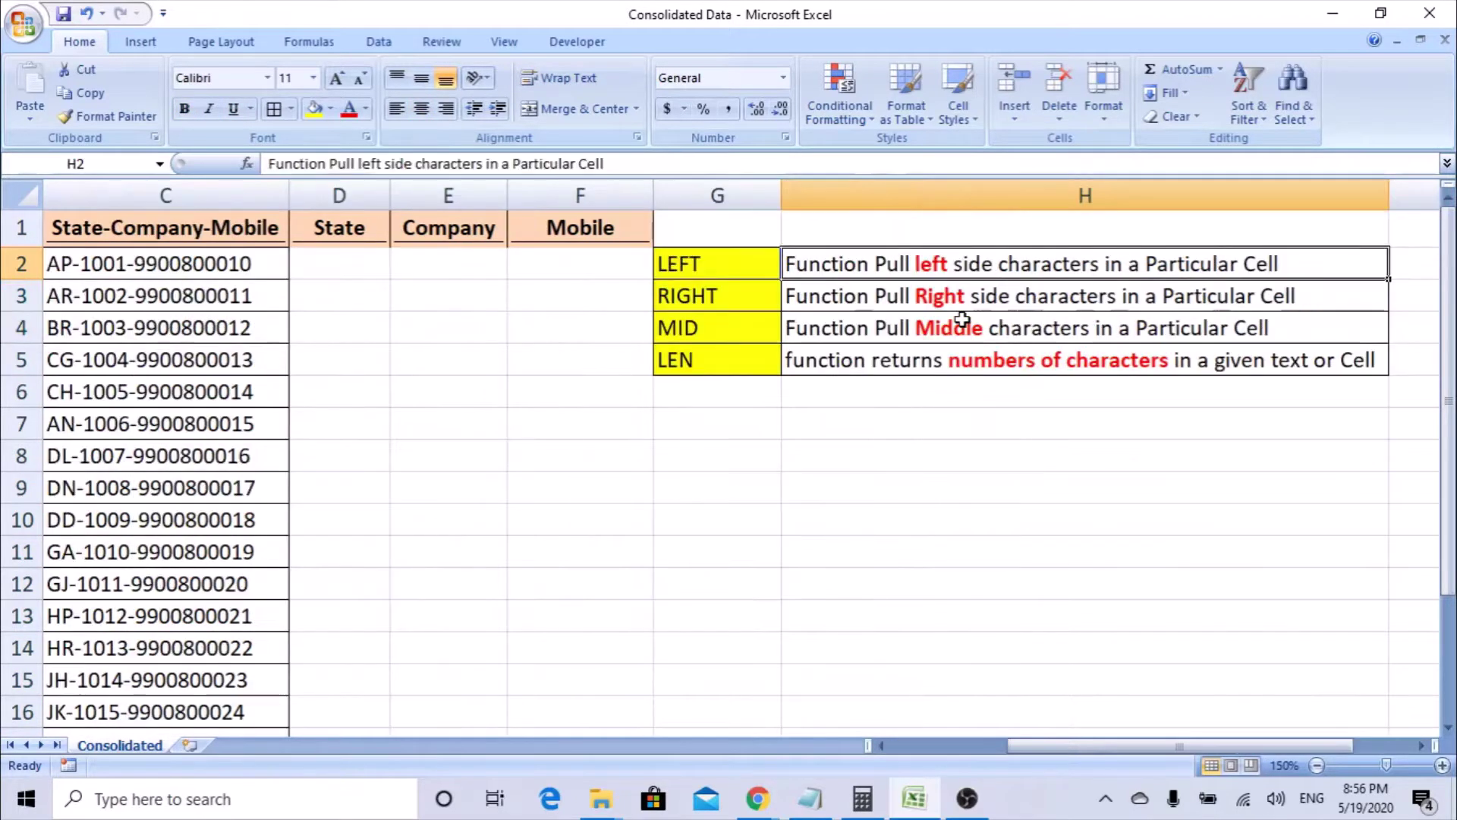
key(Down)
key(Down)
key(Down)
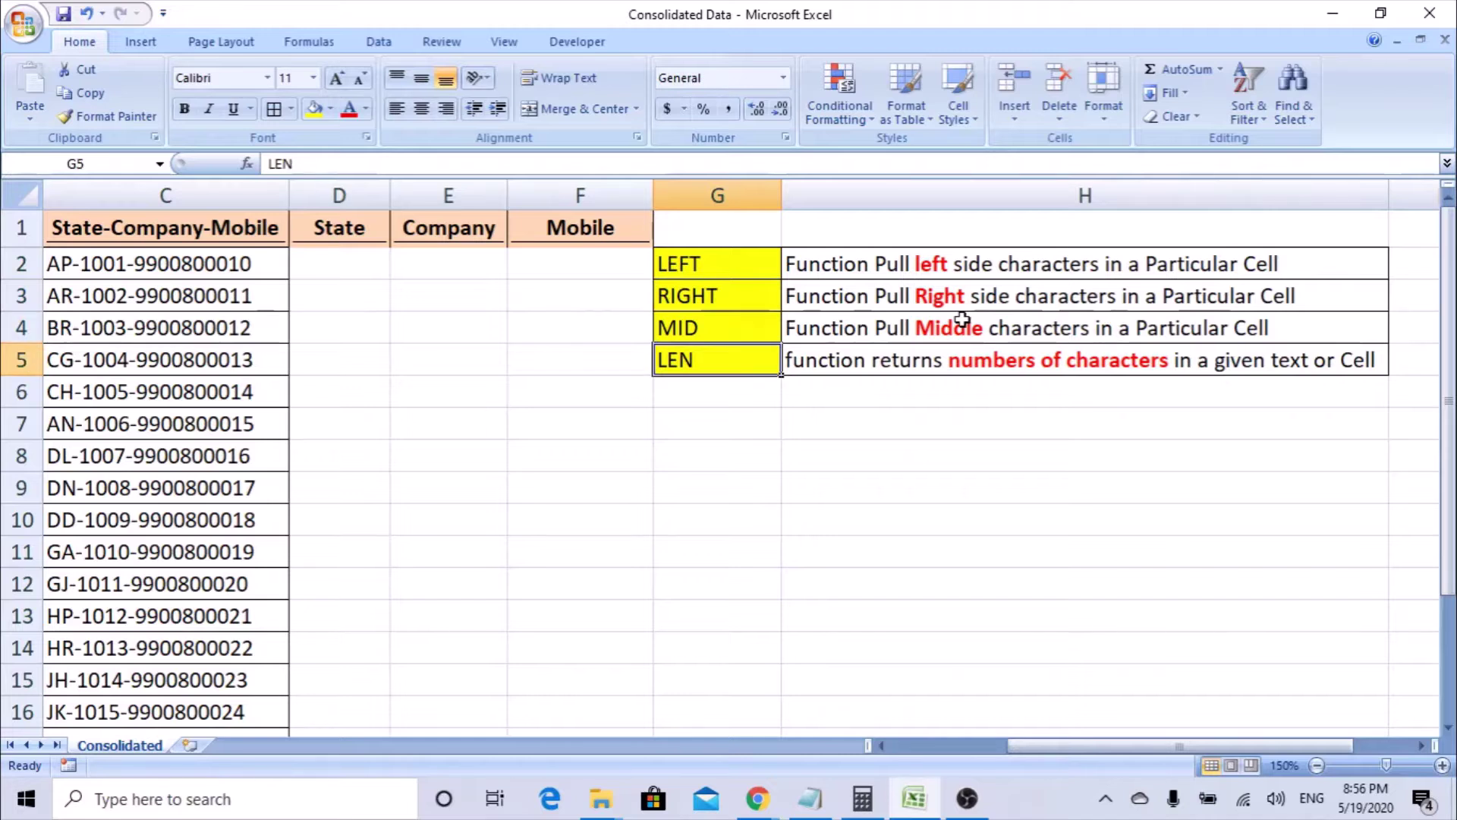
key(Up)
key(Up)
key(Up)
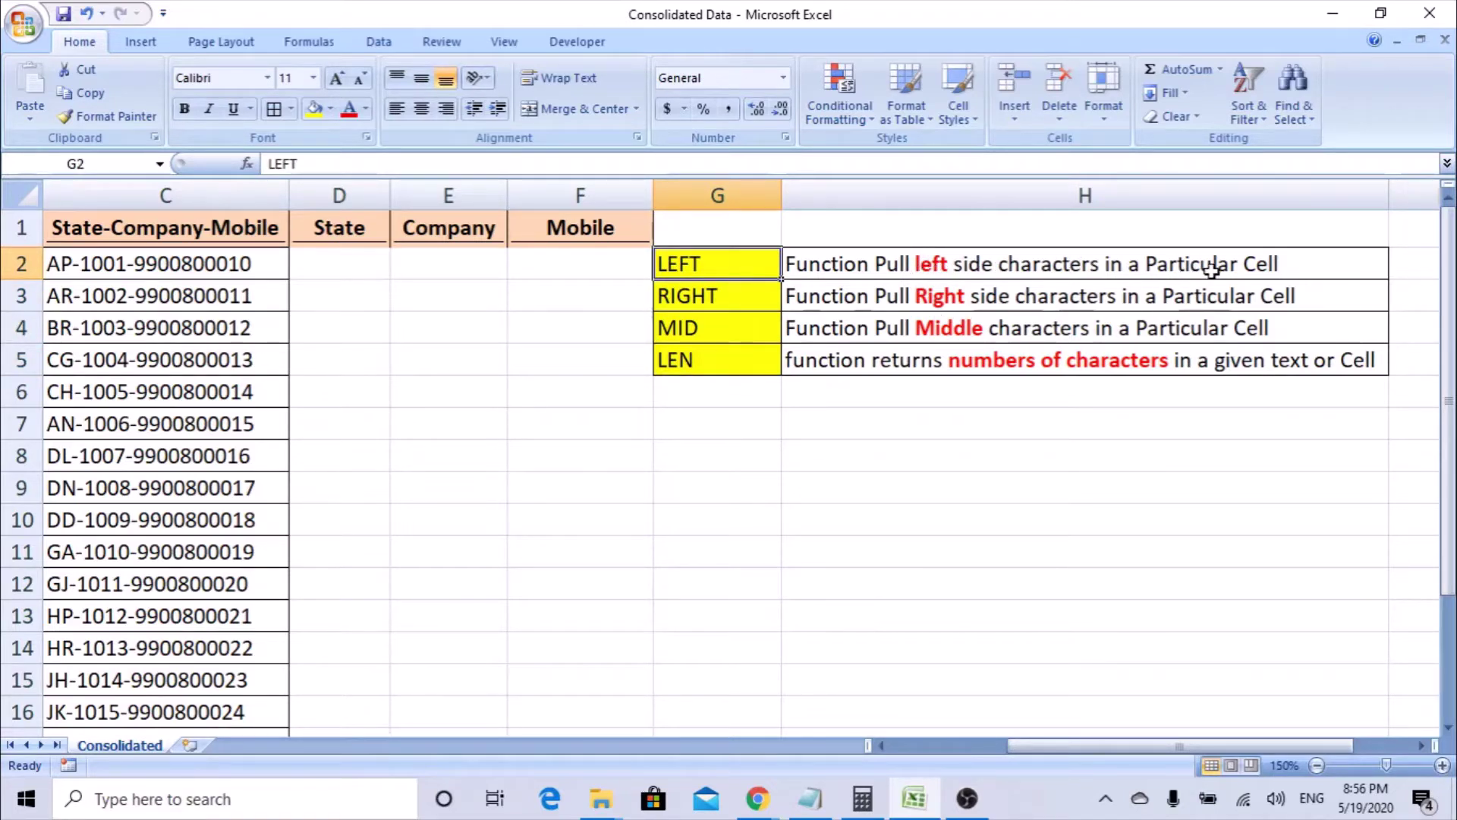
click(204, 254)
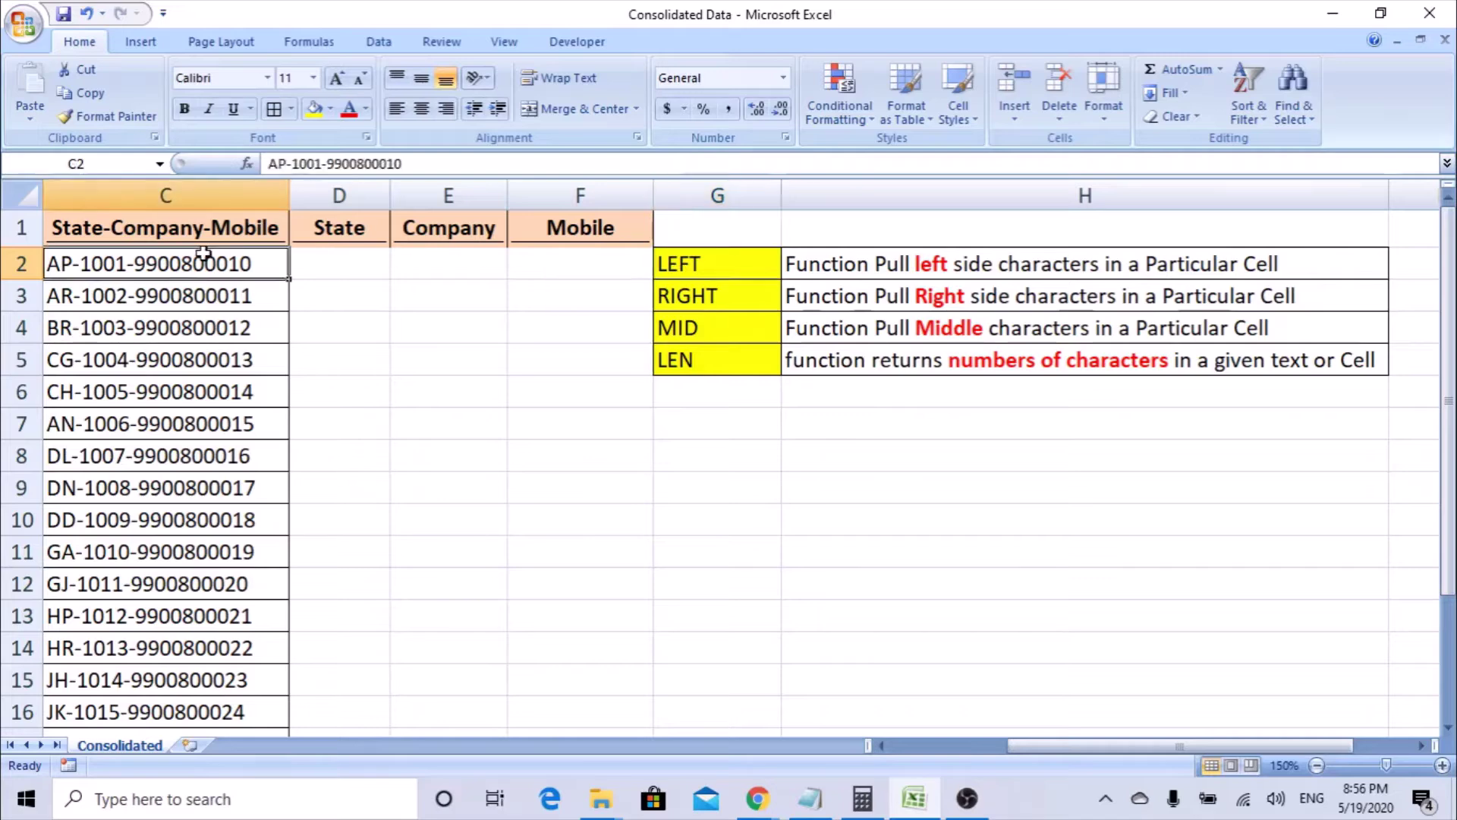
scroll(204, 254, left, 1)
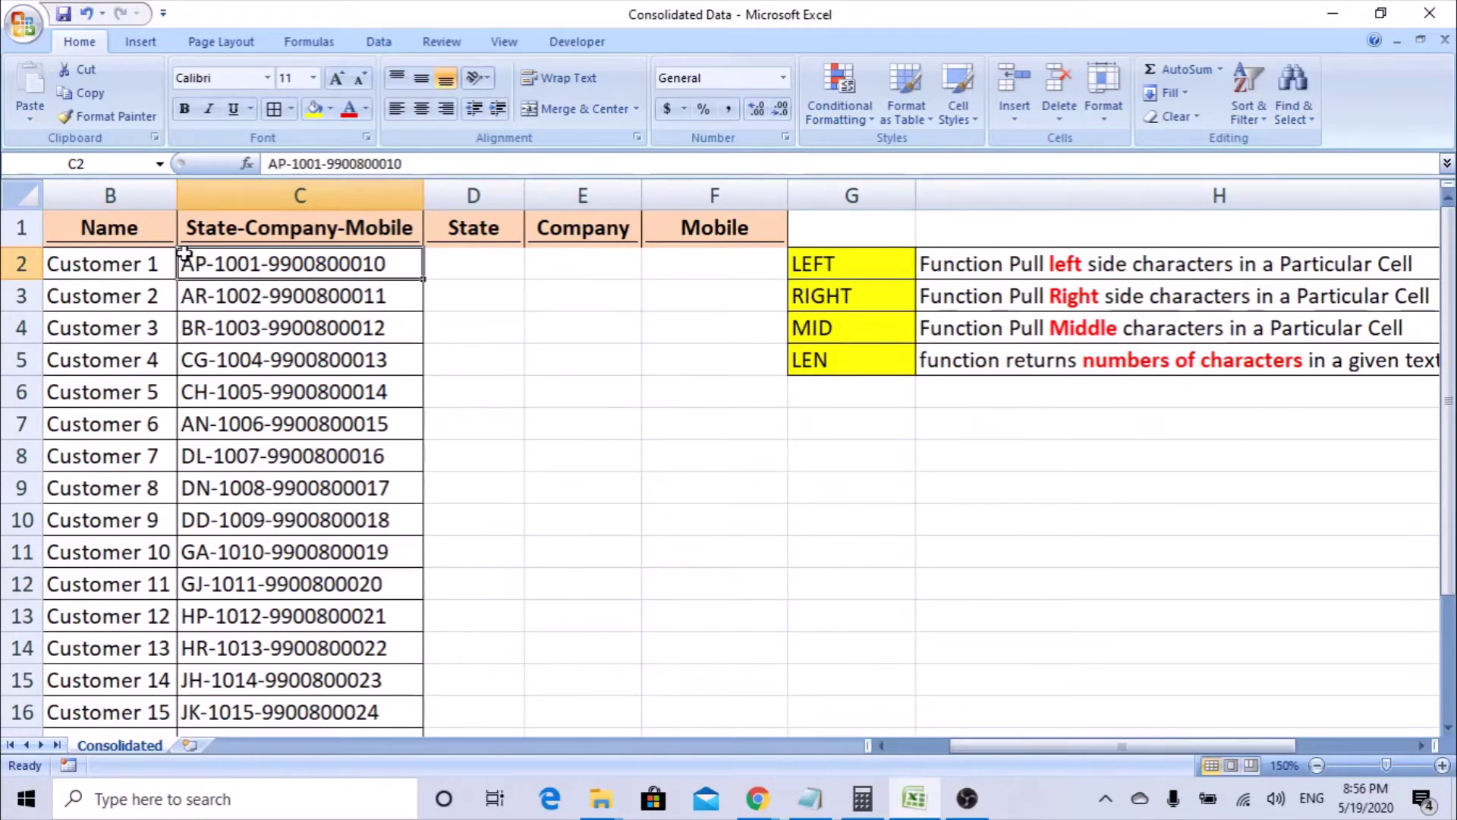
double_click(185, 264)
drag(182, 264, 413, 271)
click(589, 293)
click(811, 267)
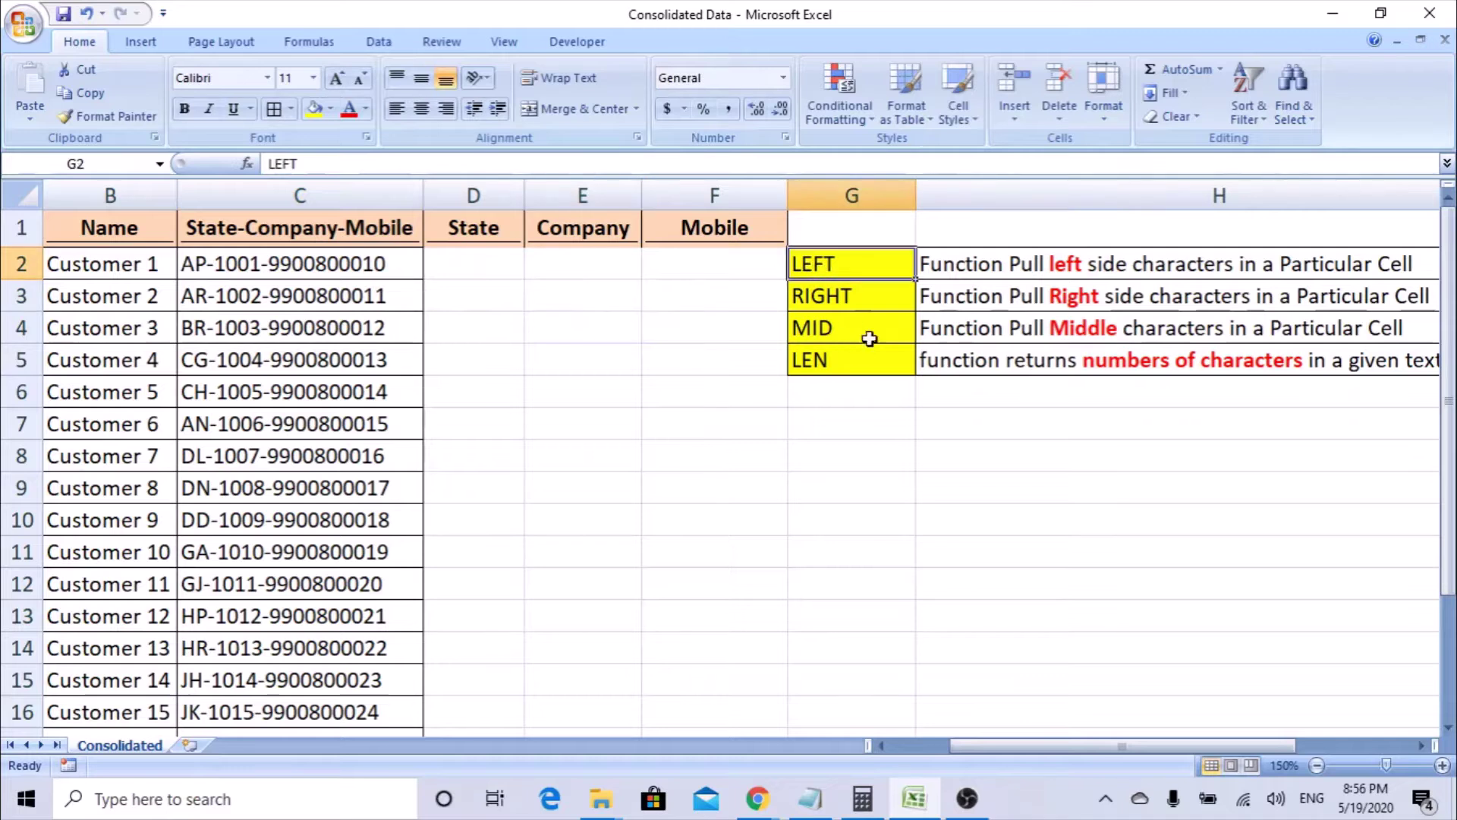
click(871, 298)
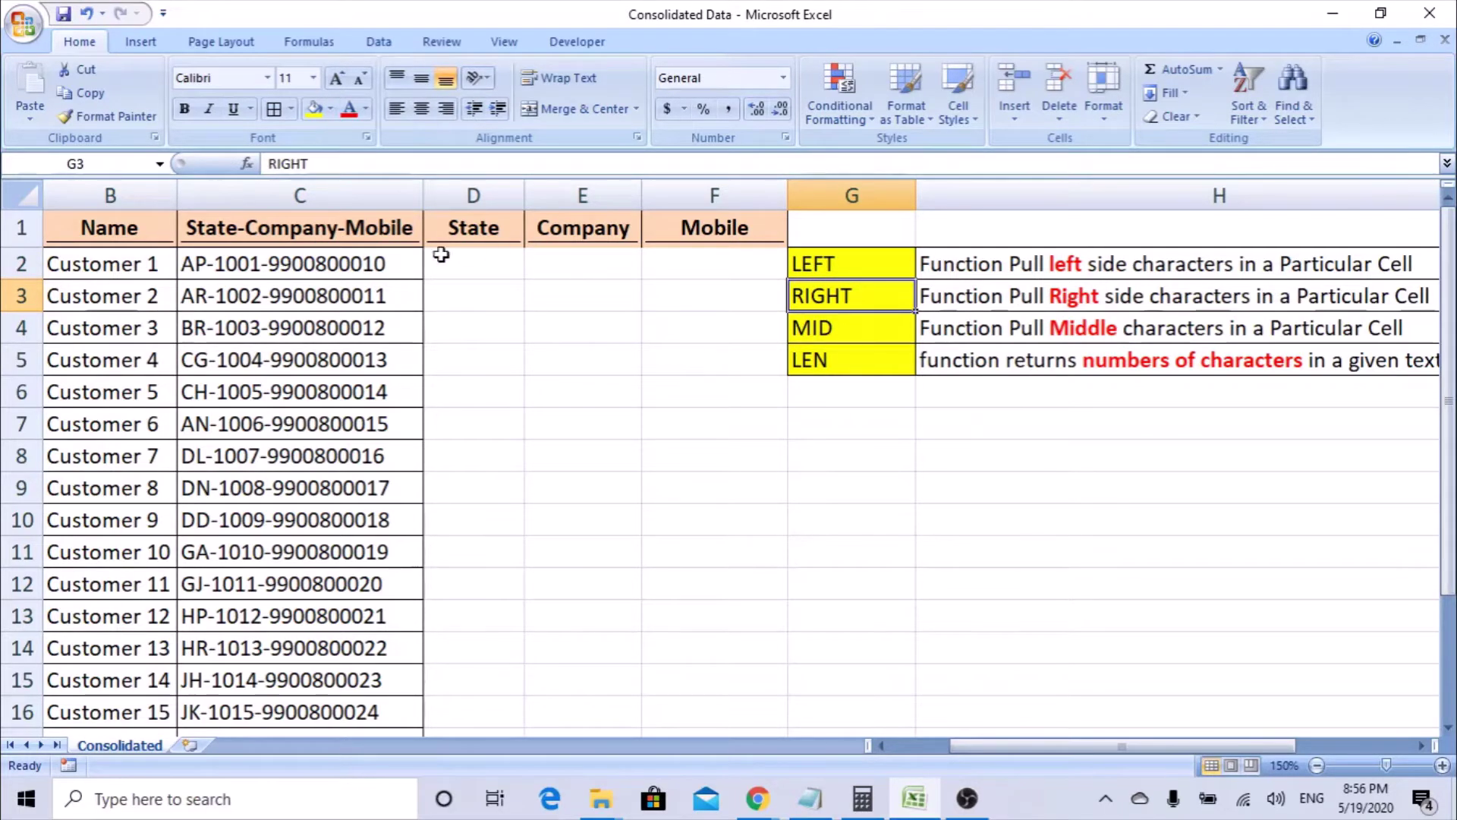
double_click(417, 261)
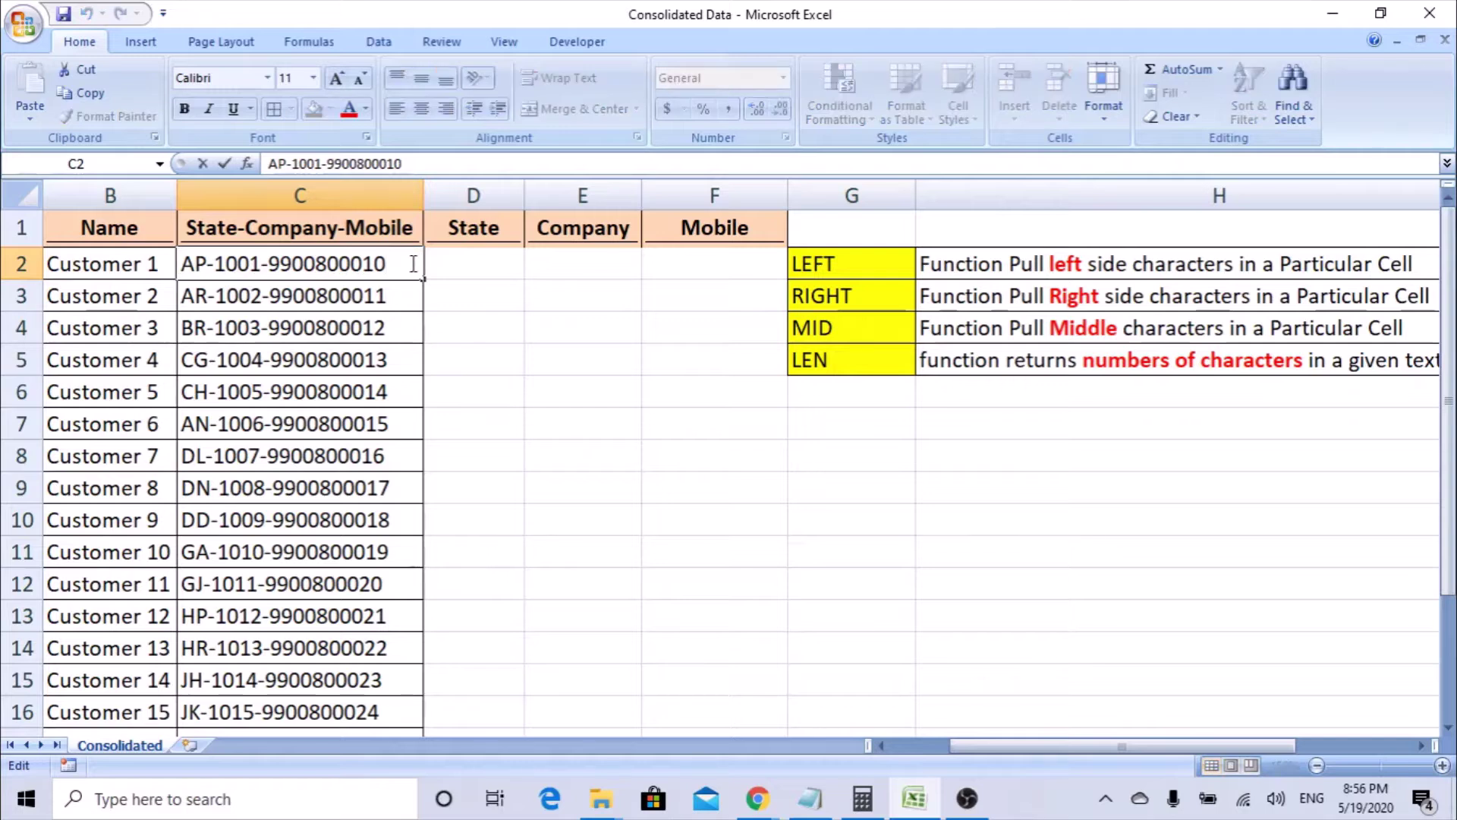
drag(383, 262, 174, 264)
click(596, 295)
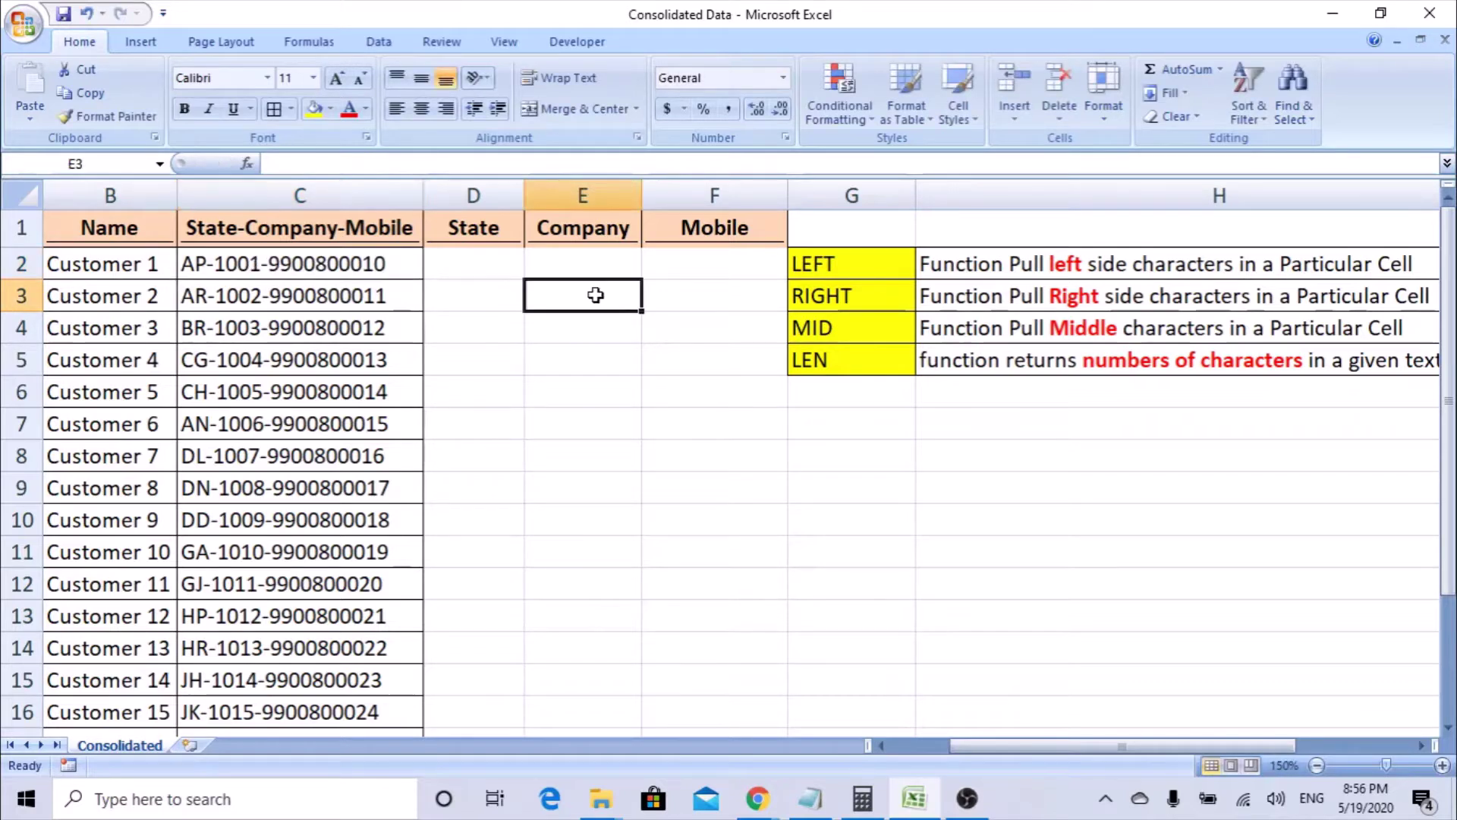
click(816, 326)
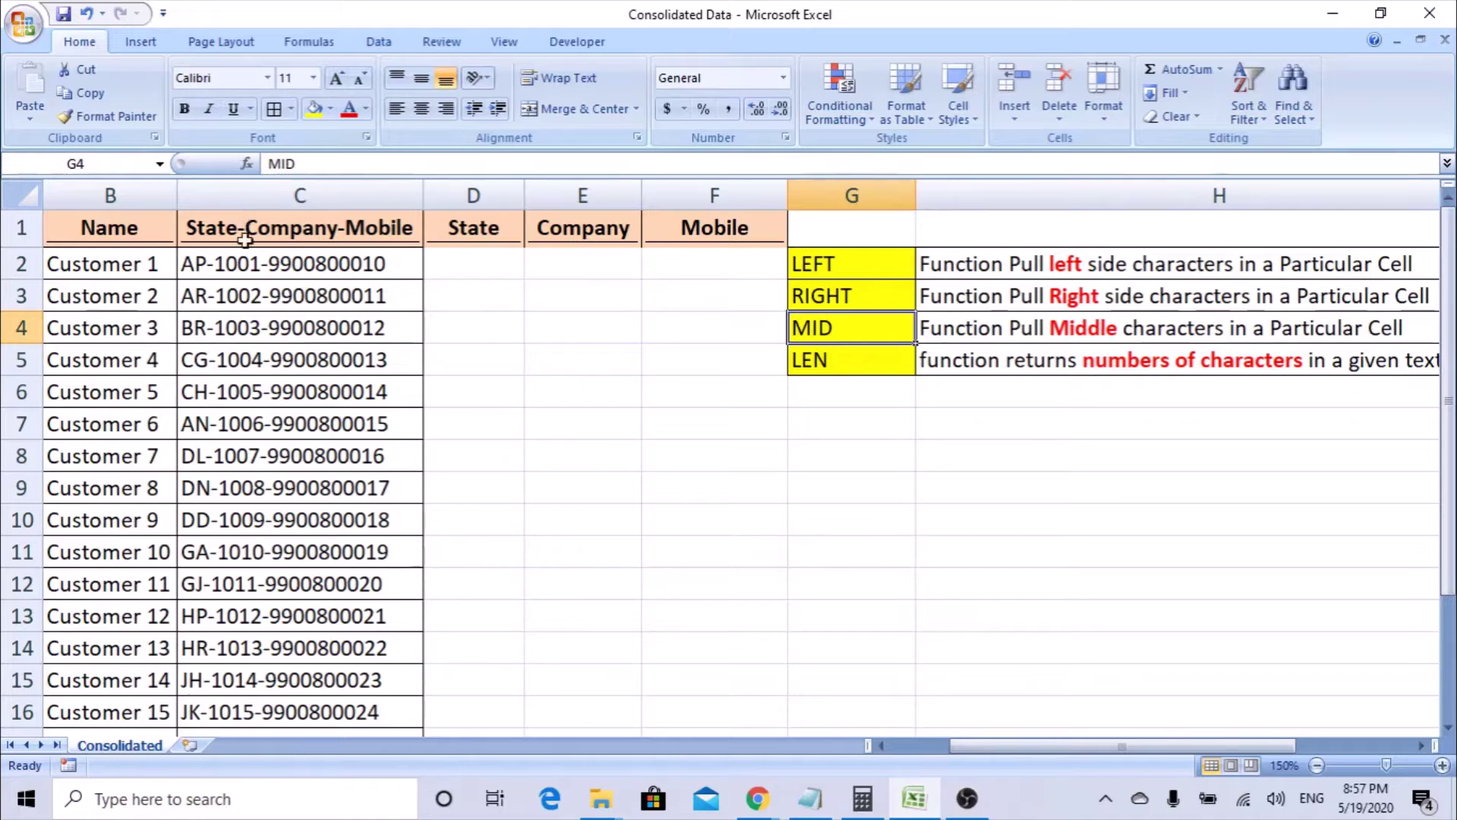
double_click(203, 262)
drag(205, 263, 180, 293)
click(362, 264)
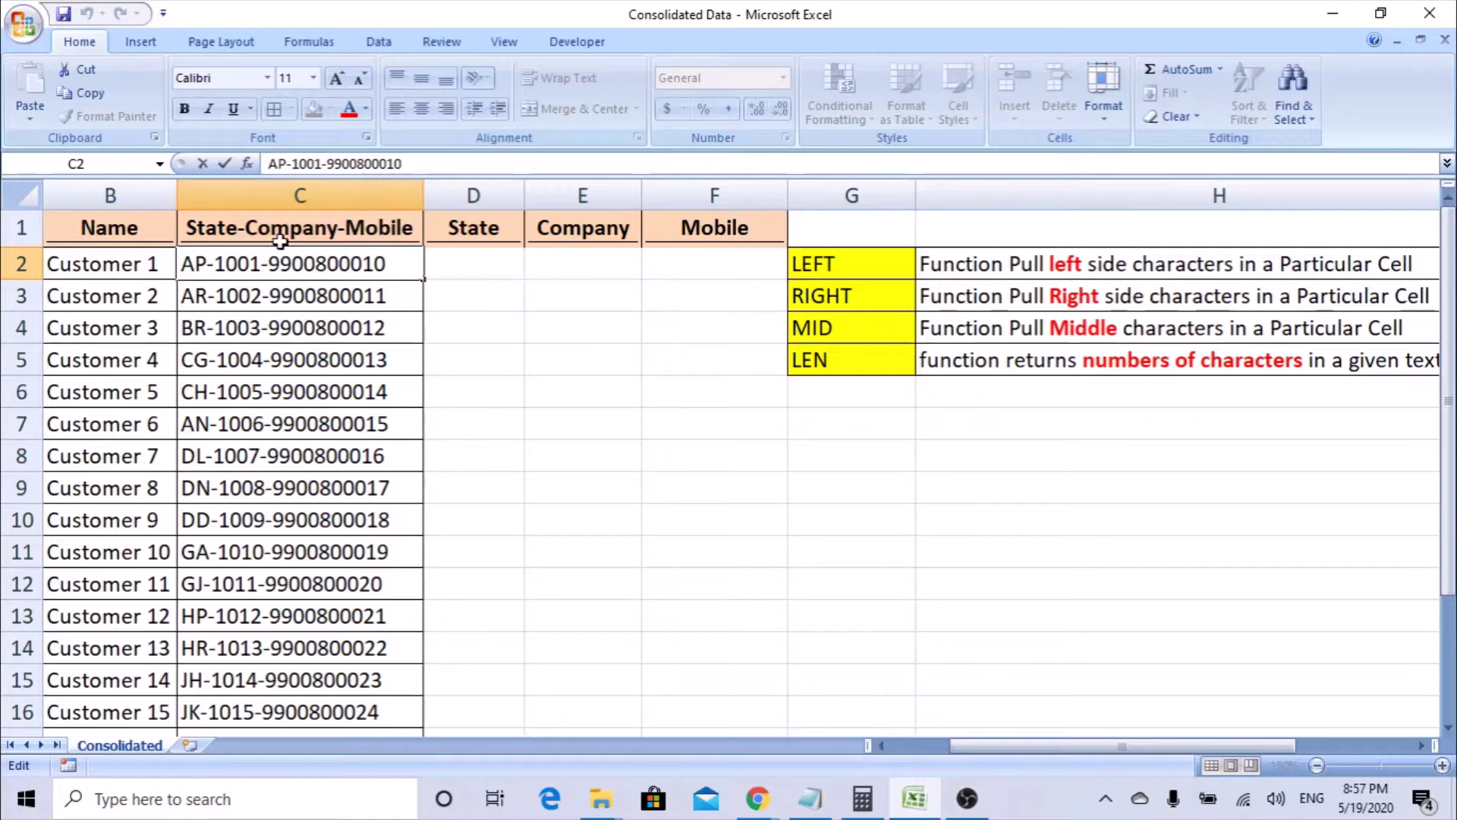
click(529, 273)
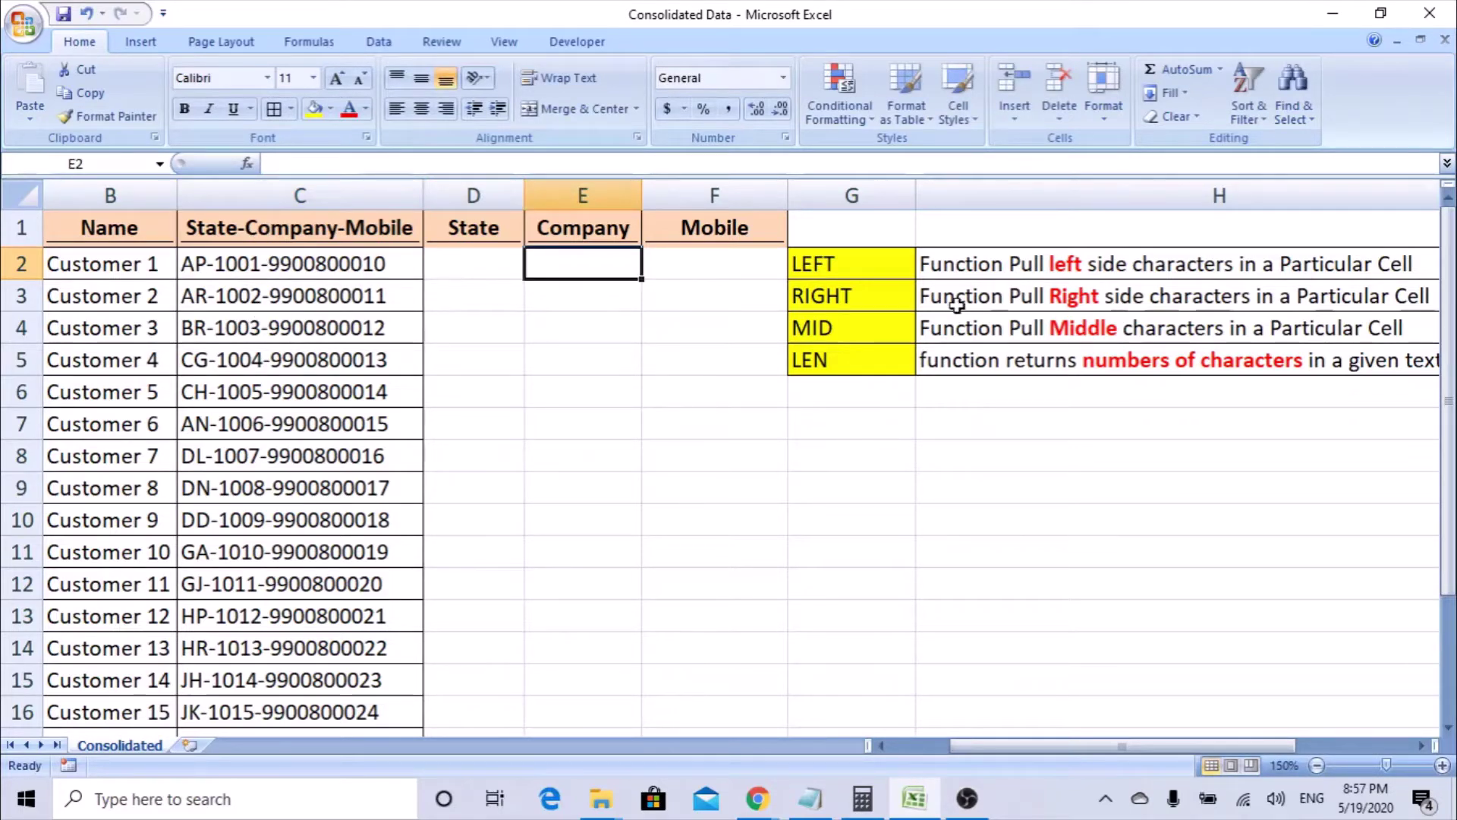
click(862, 325)
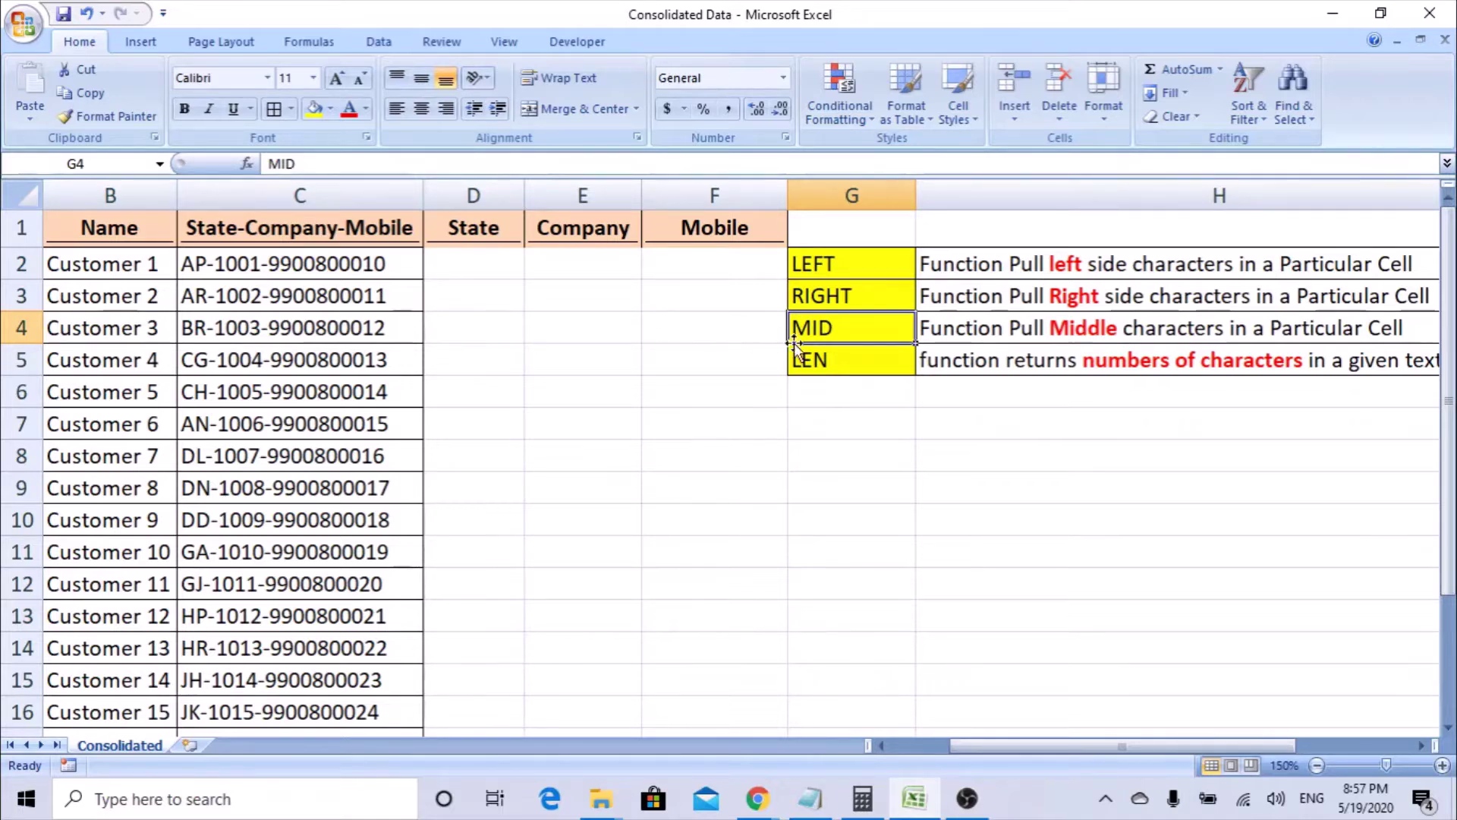
click(816, 358)
click(963, 359)
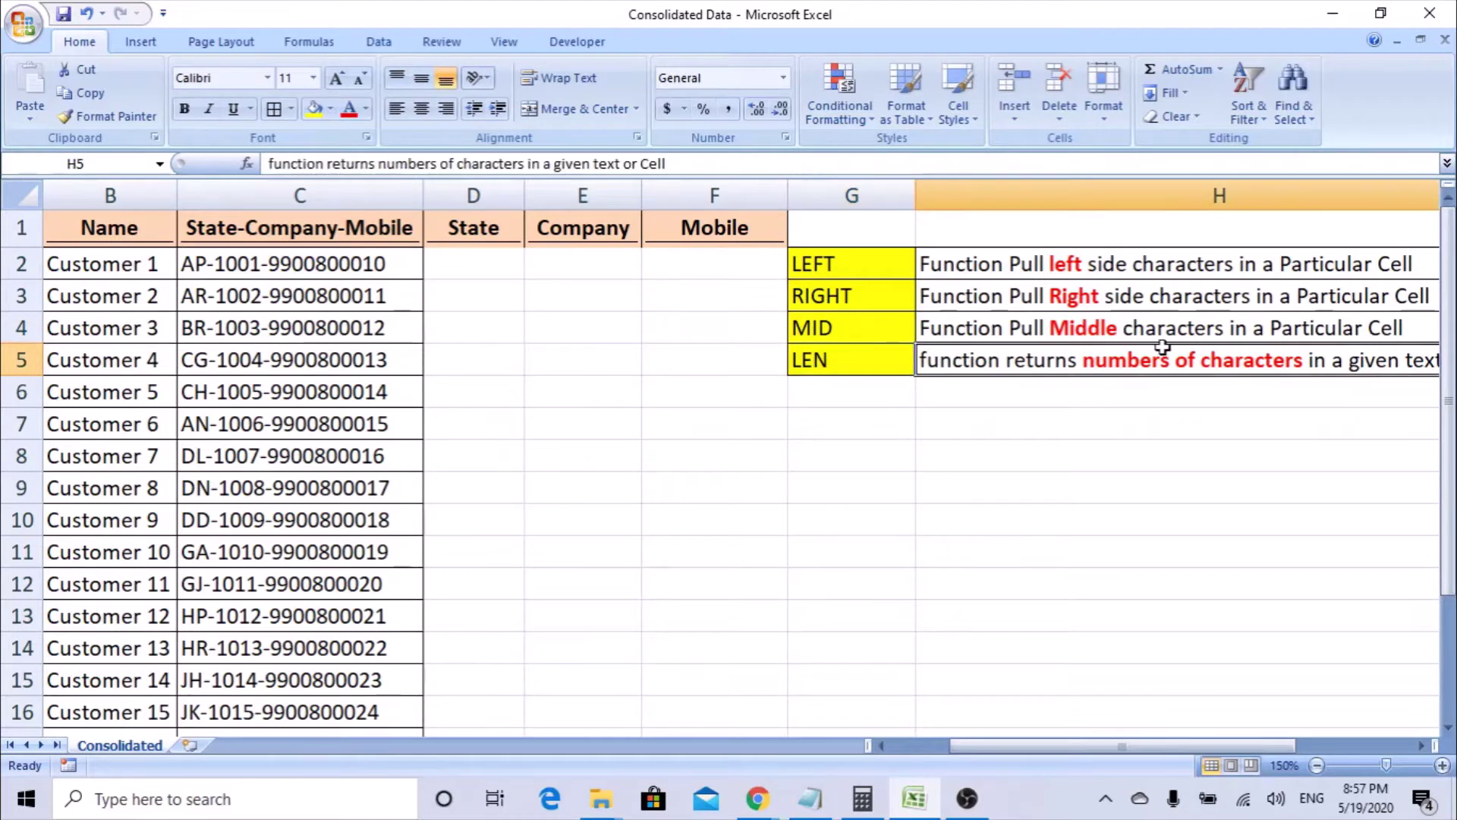
key(Right)
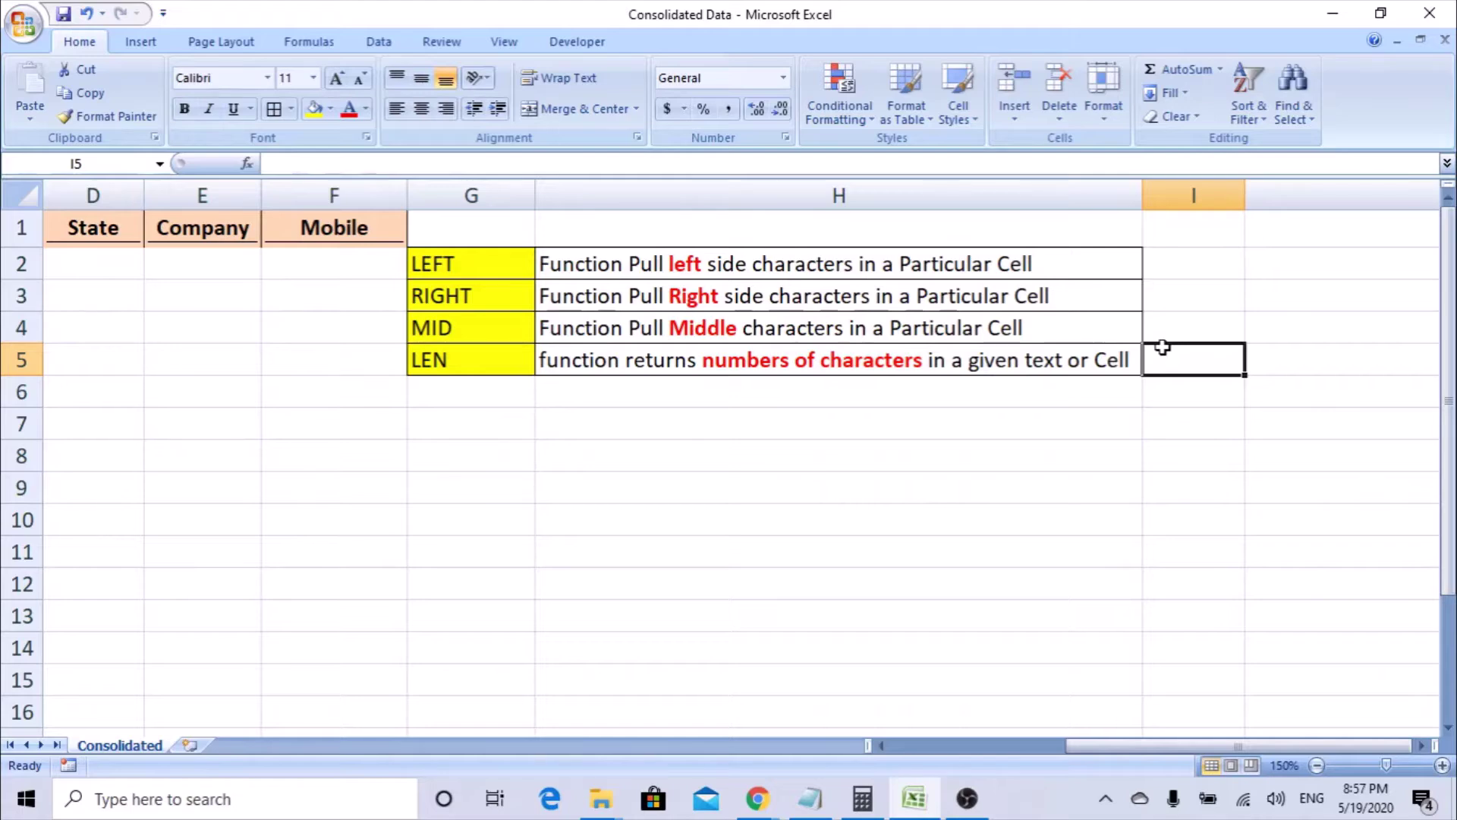
key(Left)
key(Left)
key(Left)
key(Left)
key(Left)
key(Left)
key(Left)
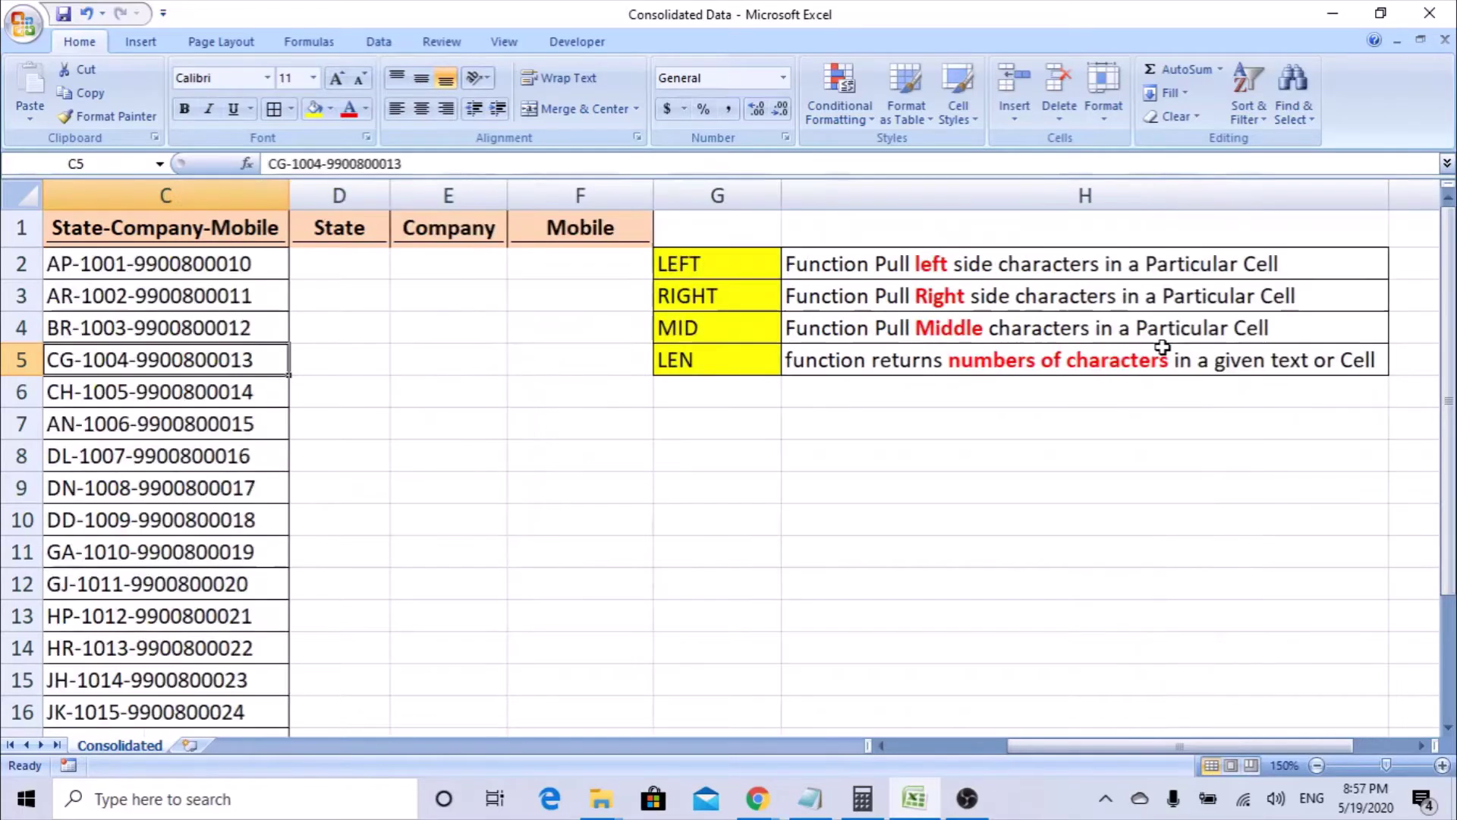
key(Up)
key(Up)
key(Up)
key(Right)
key(Right)
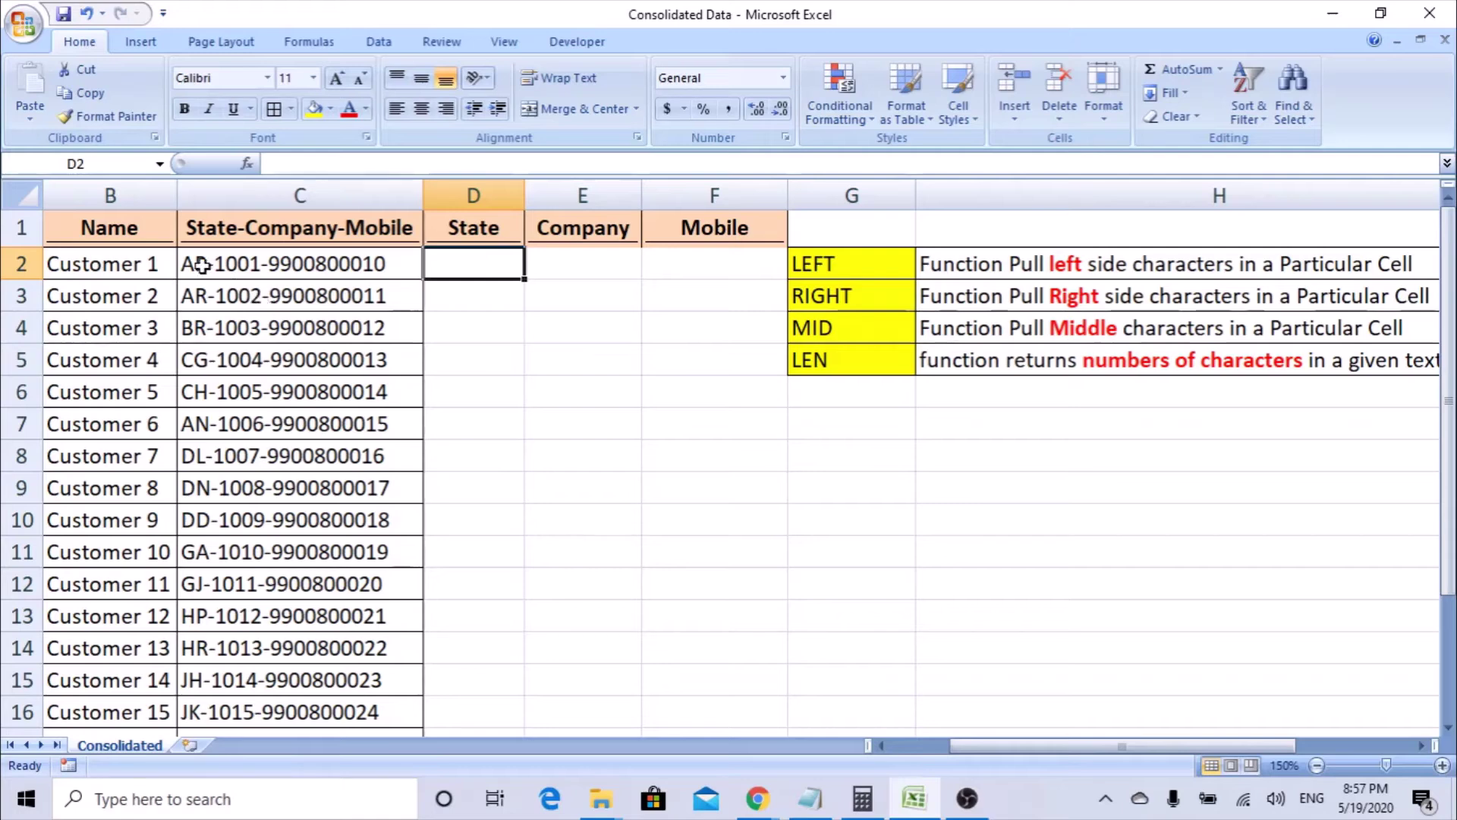
click(306, 265)
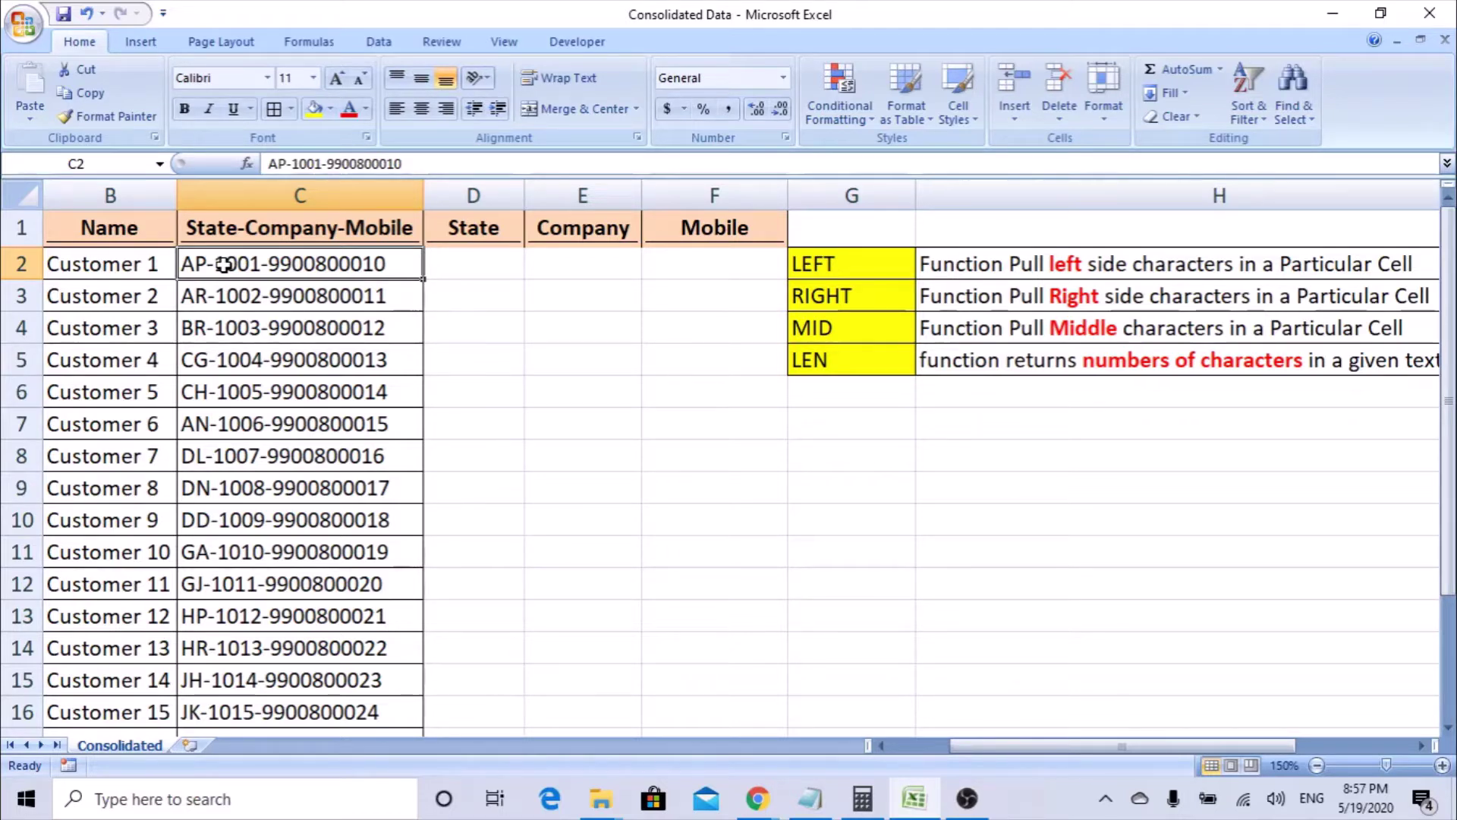
click(480, 269)
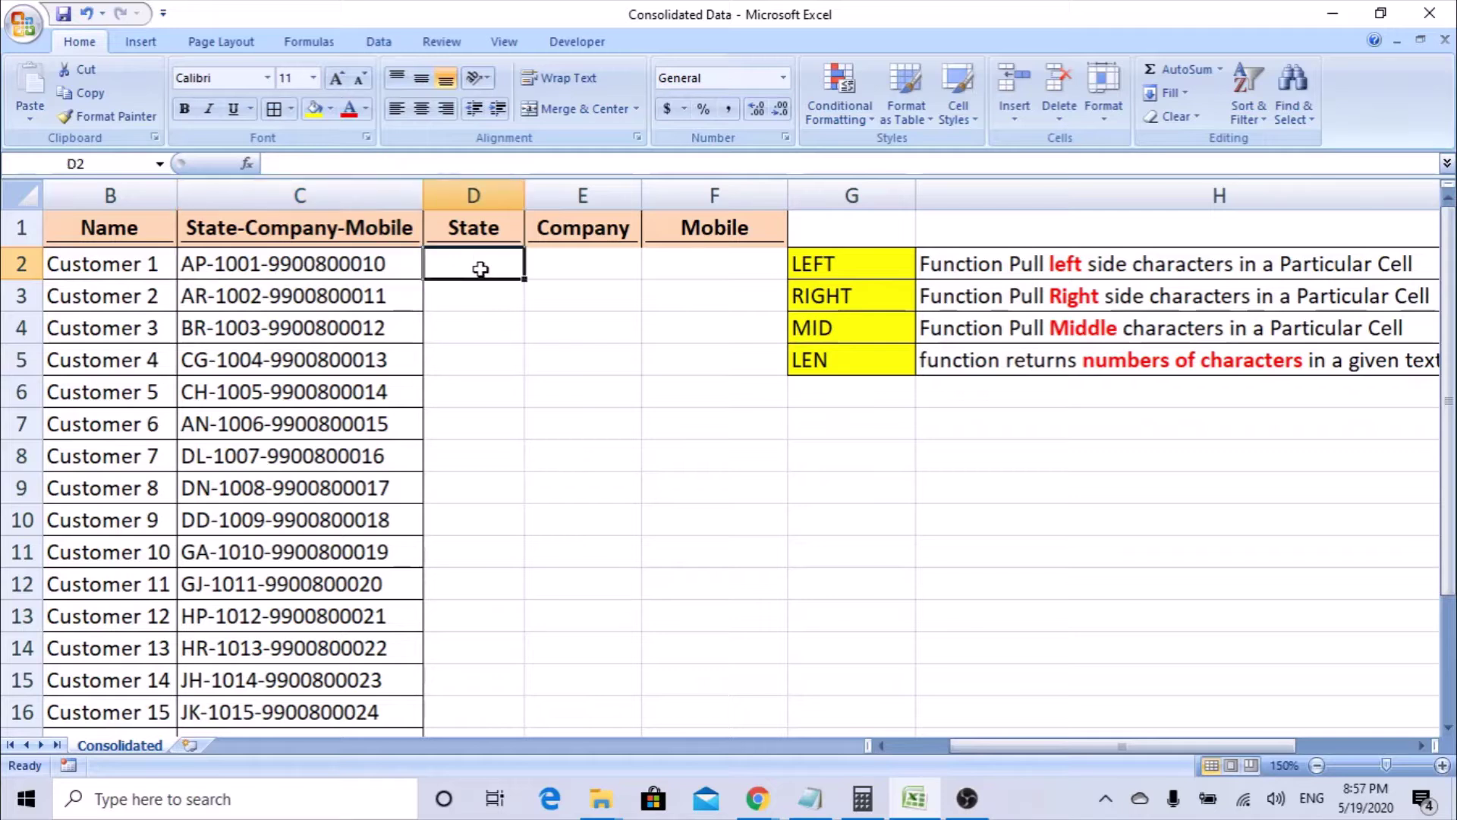
click(334, 270)
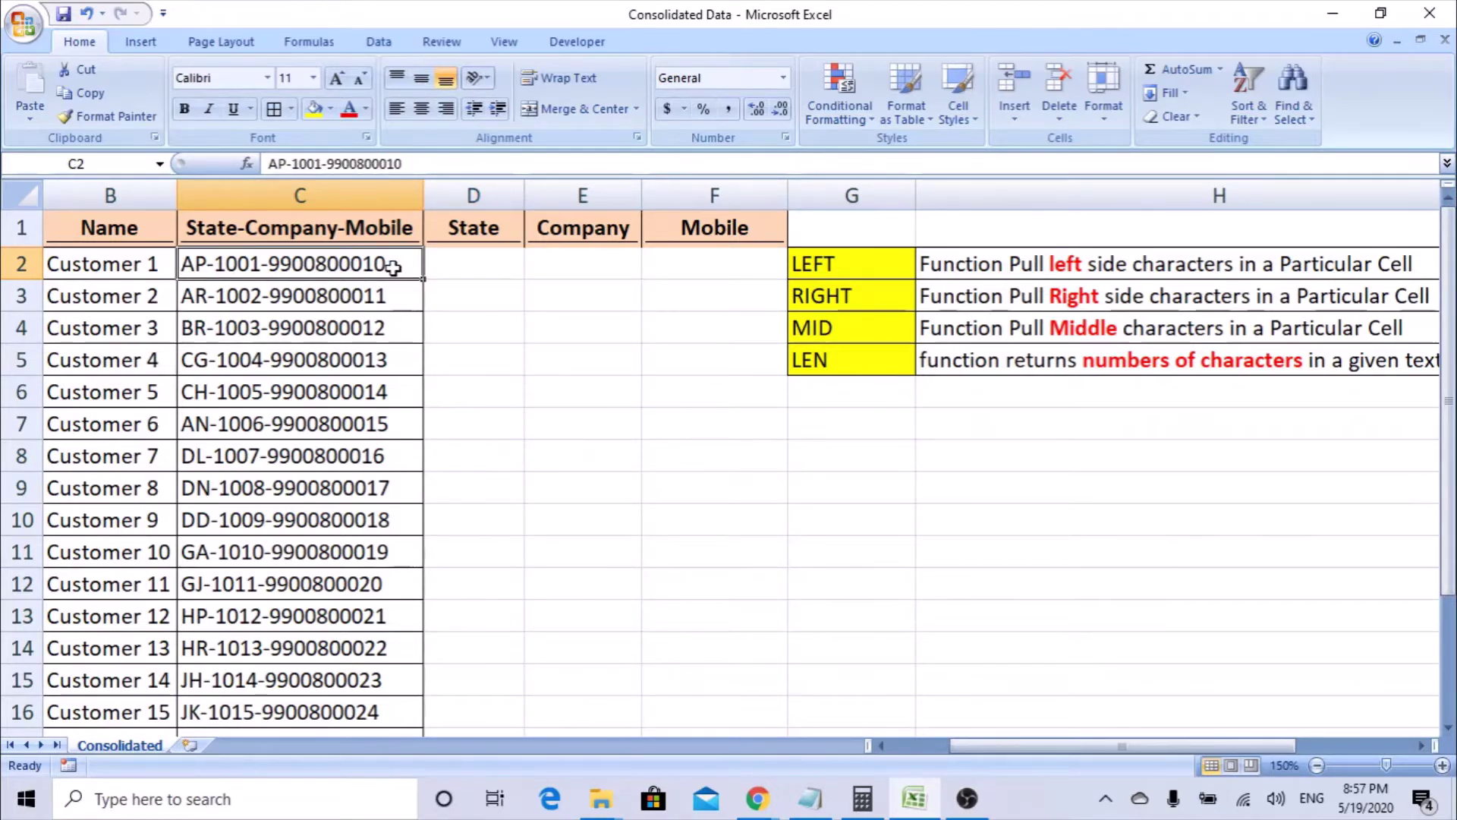
key(Left)
key(Left)
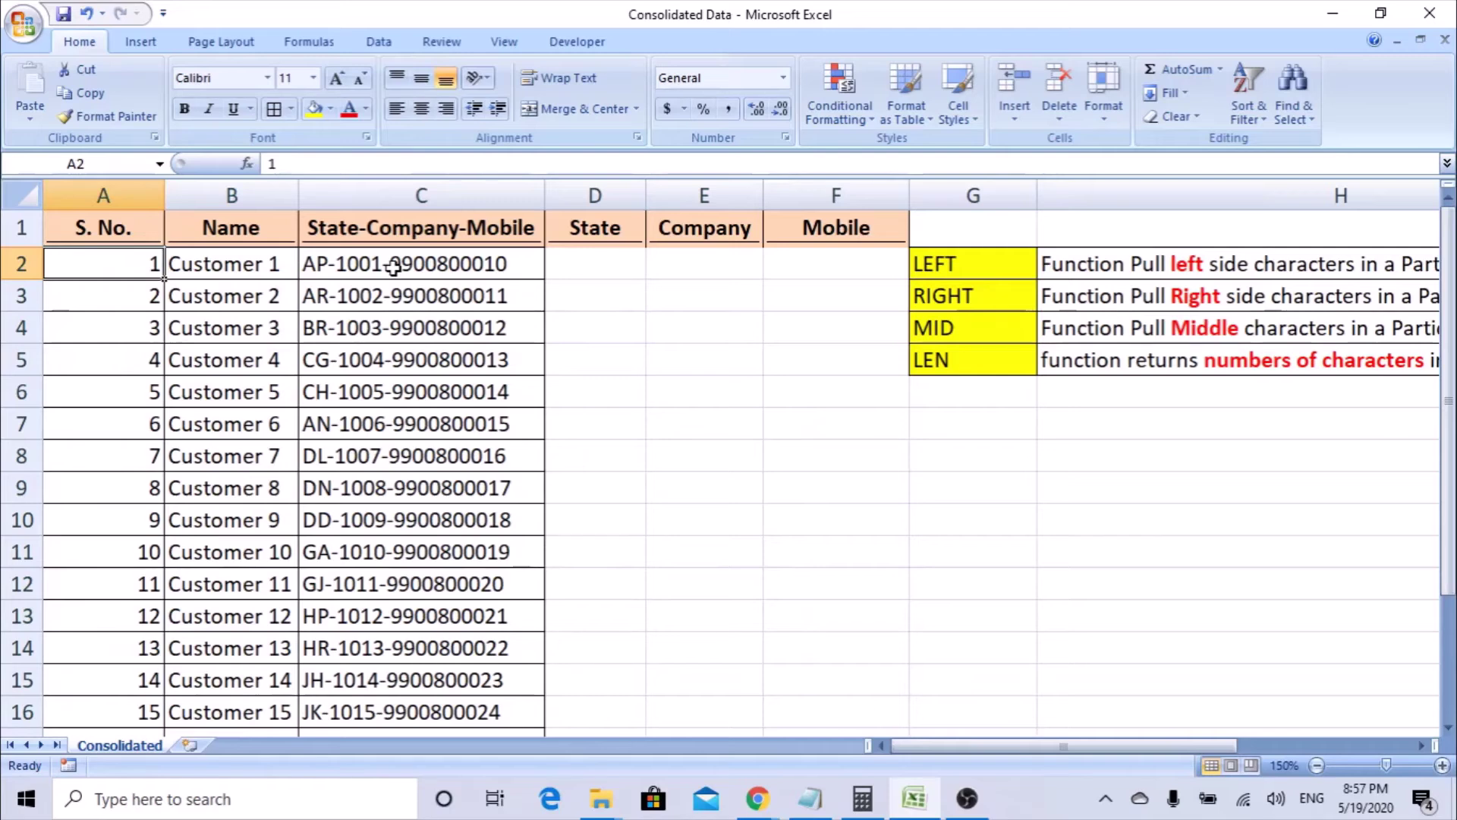
click(932, 267)
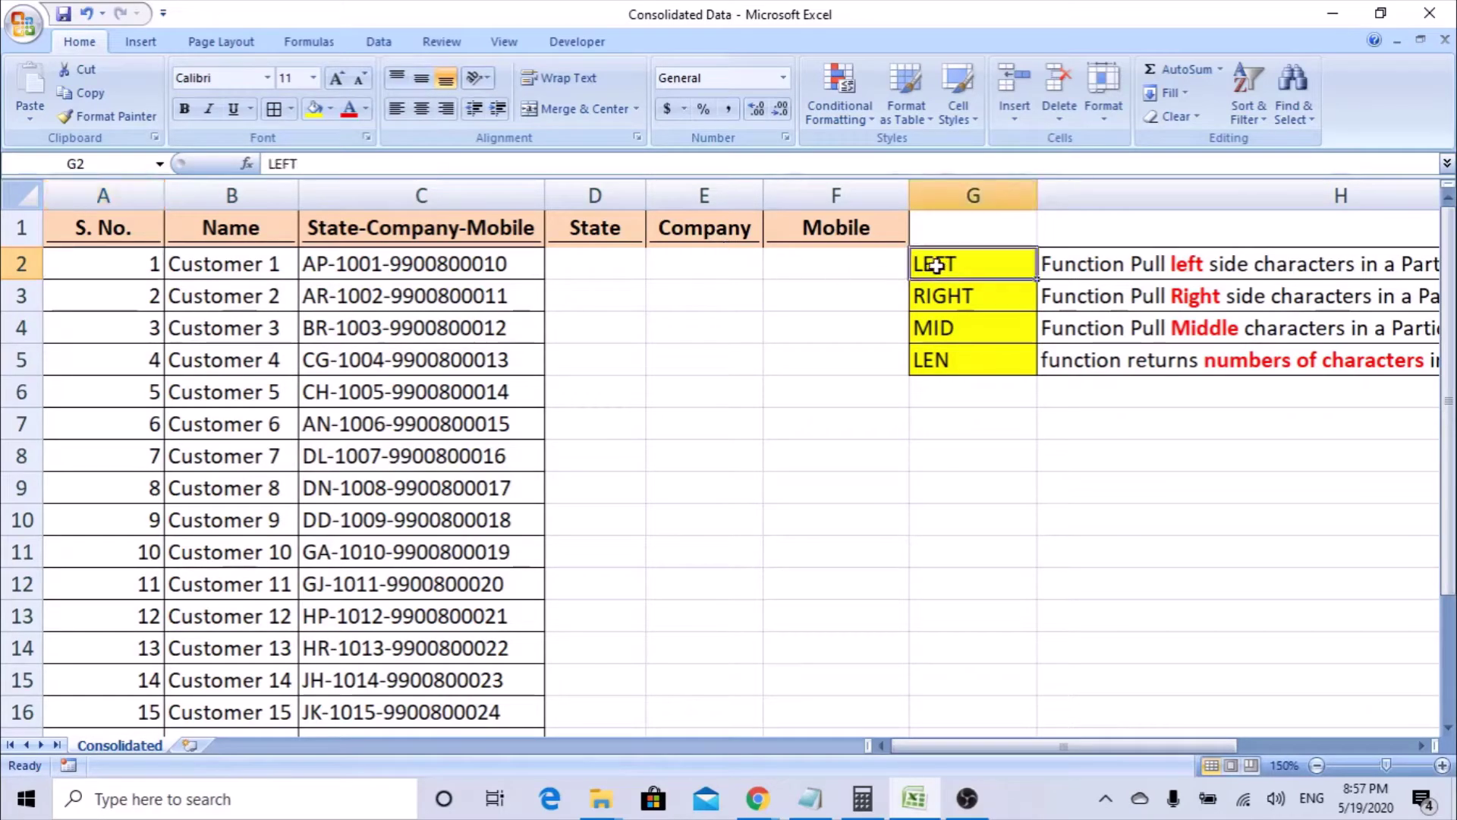
double_click(306, 260)
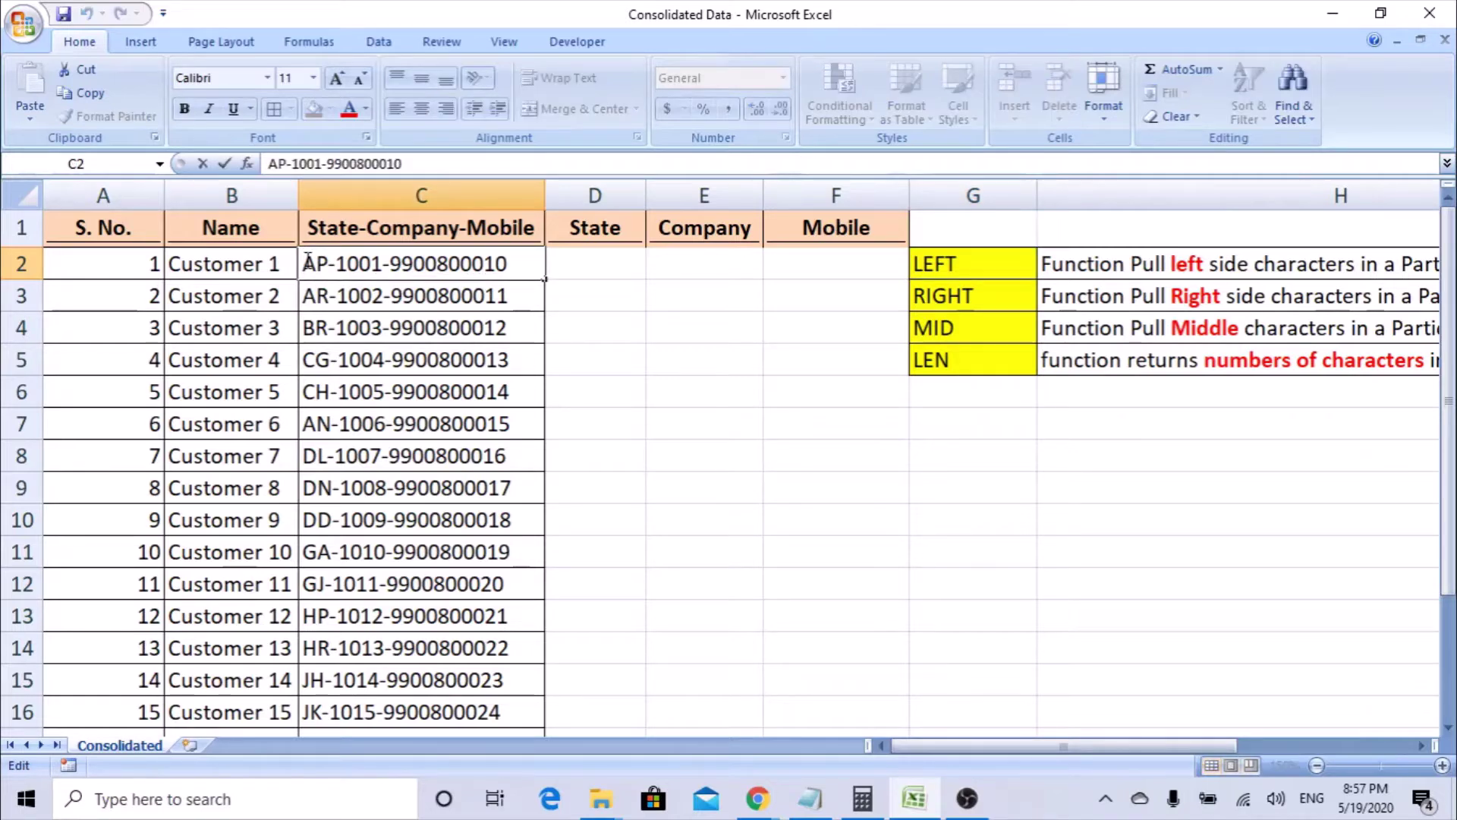
drag(308, 262, 372, 263)
click(641, 268)
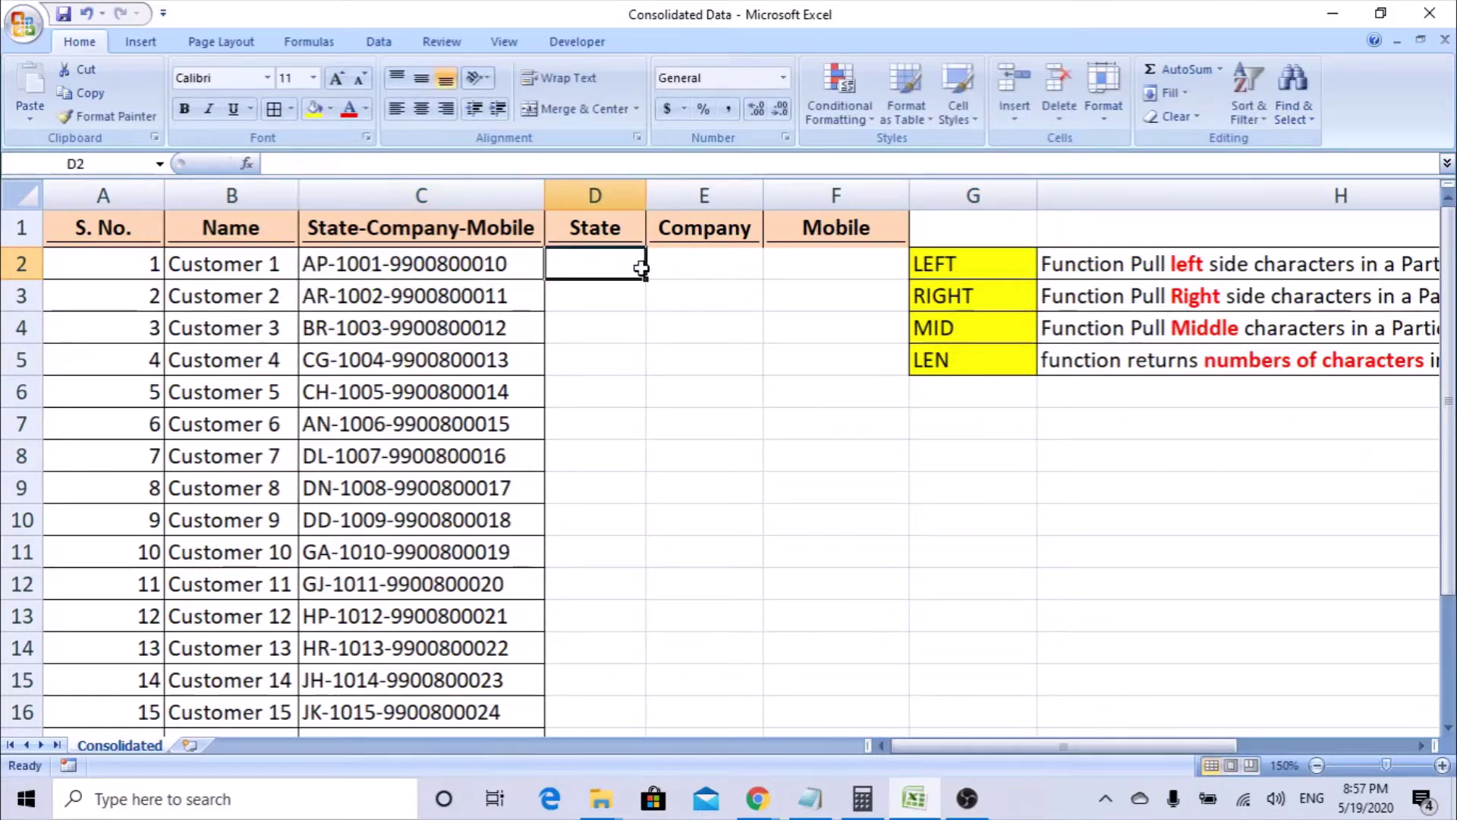
Enter =LEFT(C2,2) in D2 using Function Arguments, so it shows AP.
text(=left)
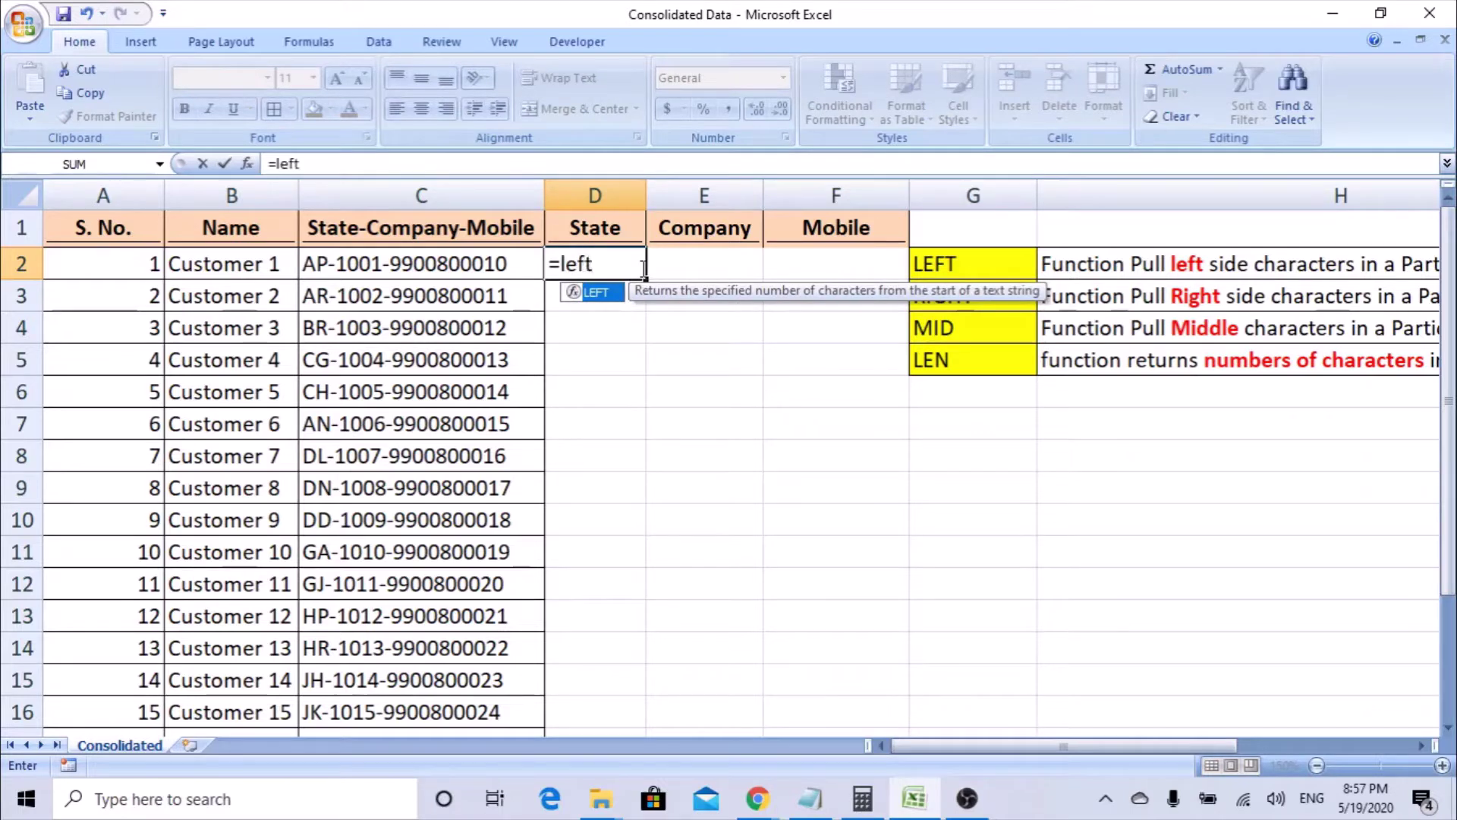
key(Tab)
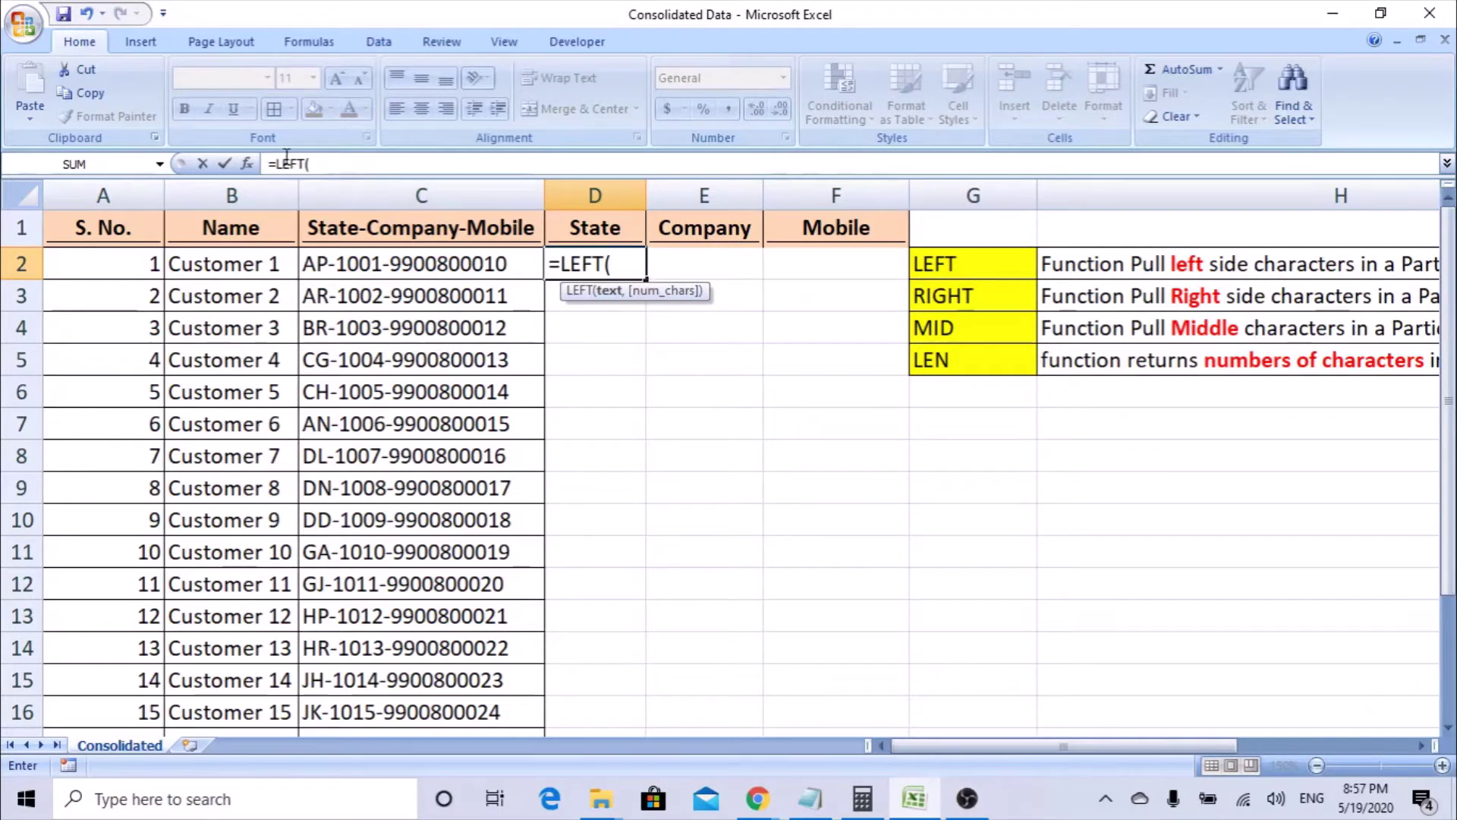
click(246, 164)
mouse_move(617, 319)
mouse_down()
mouse_move(586, 317)
mouse_move(560, 372)
mouse_move(614, 346)
mouse_up()
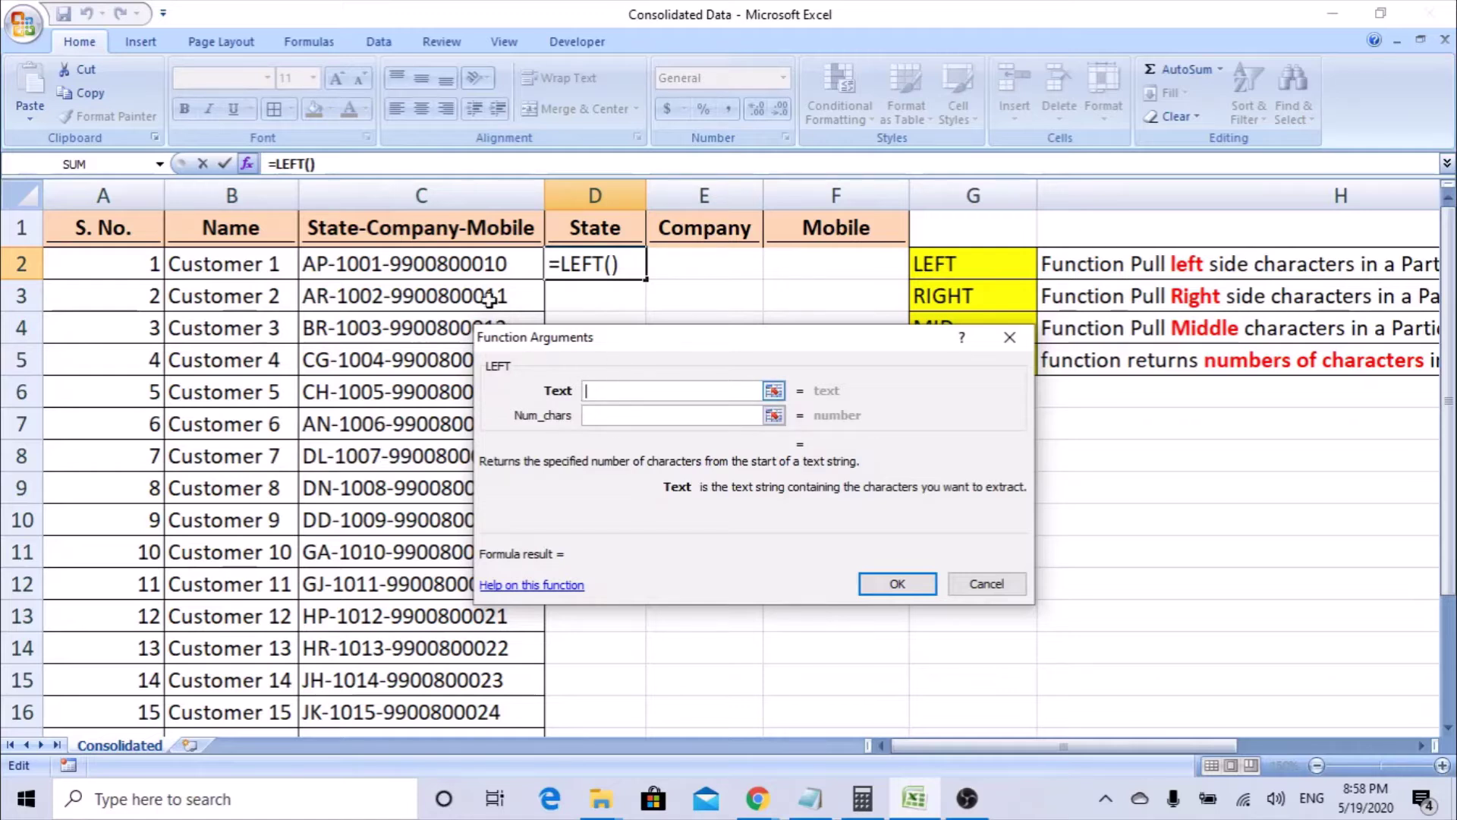
click(429, 263)
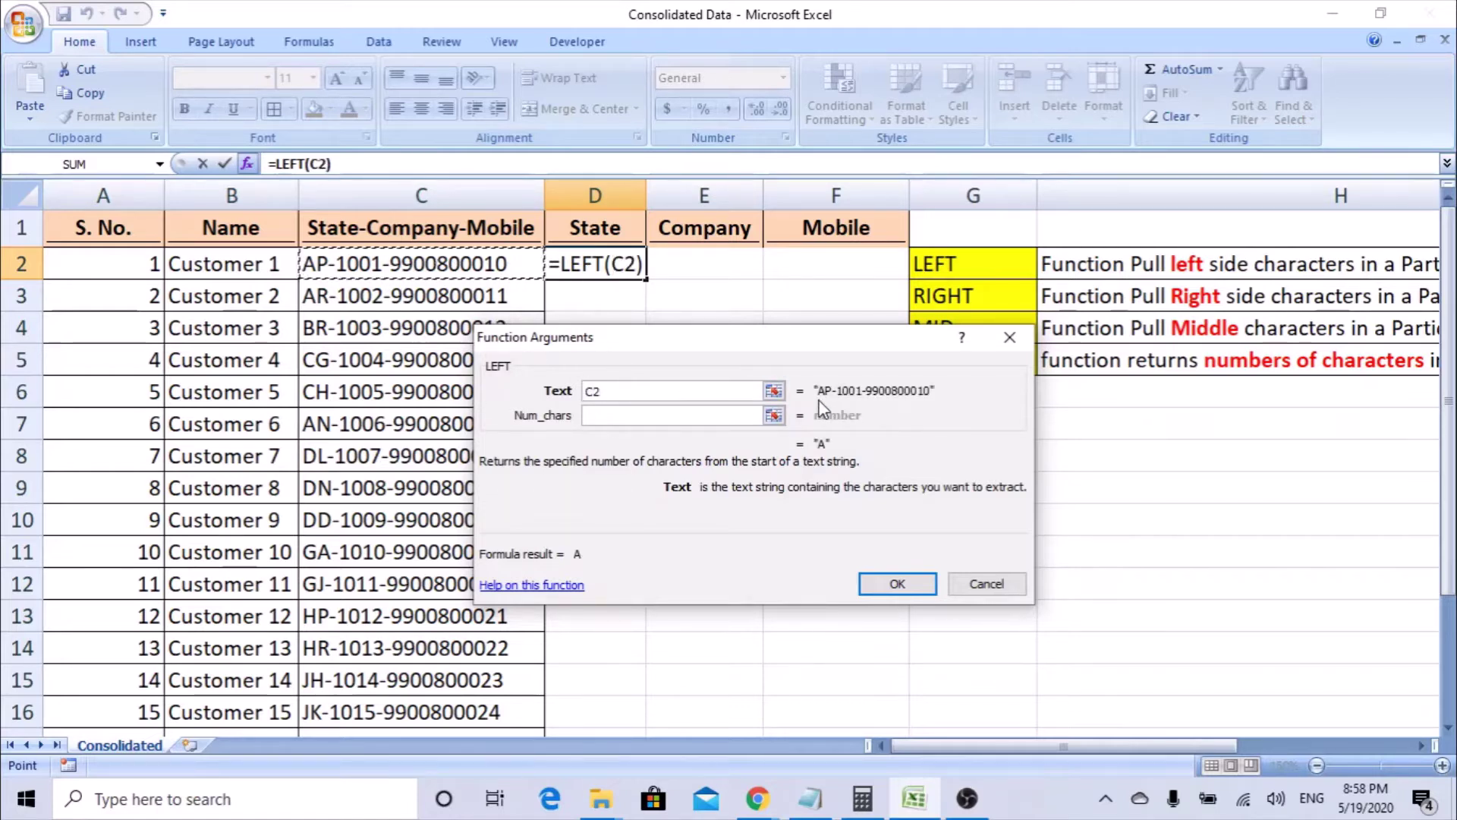
click(610, 414)
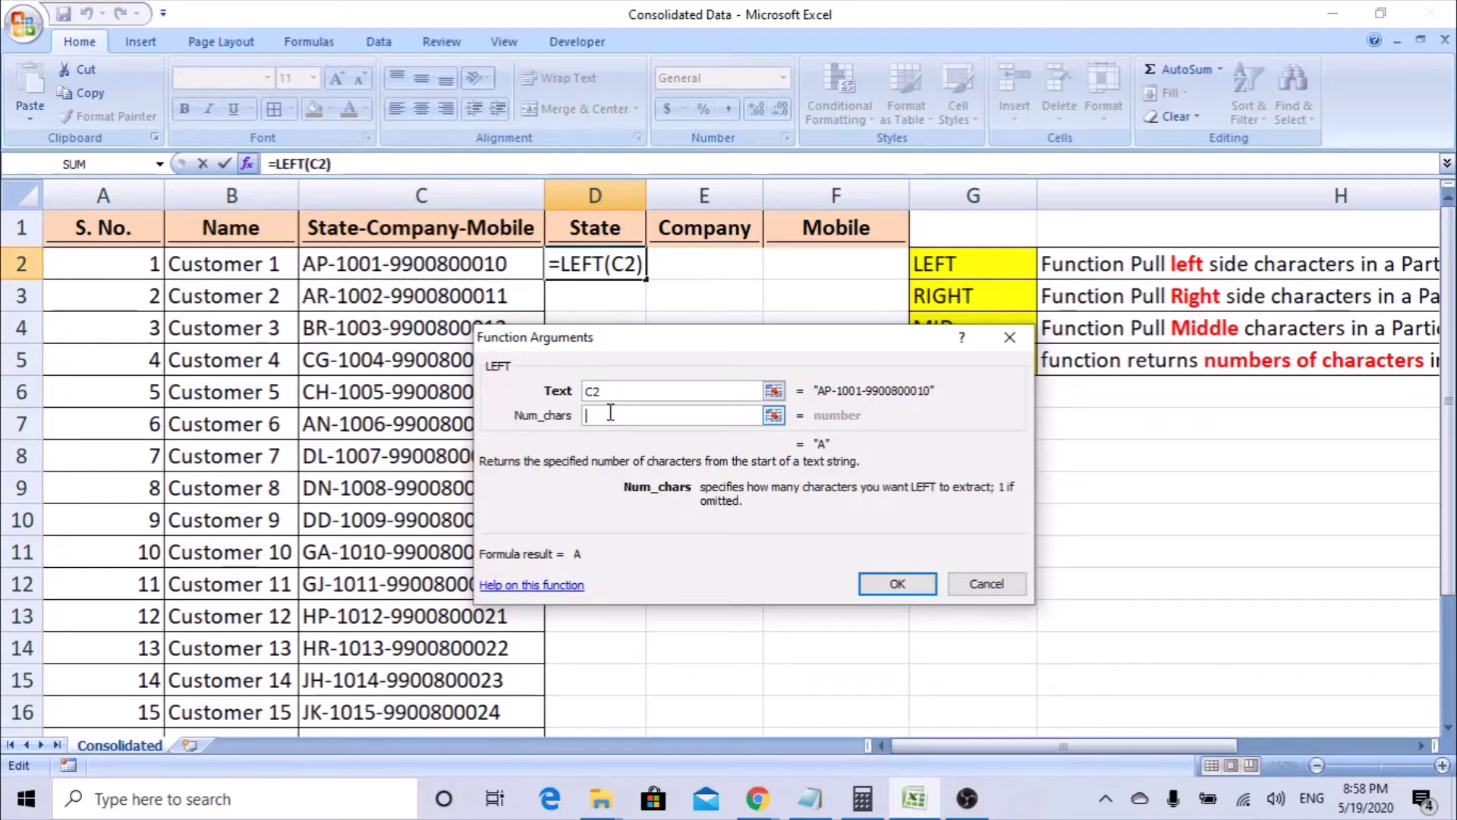
drag(598, 345, 632, 344)
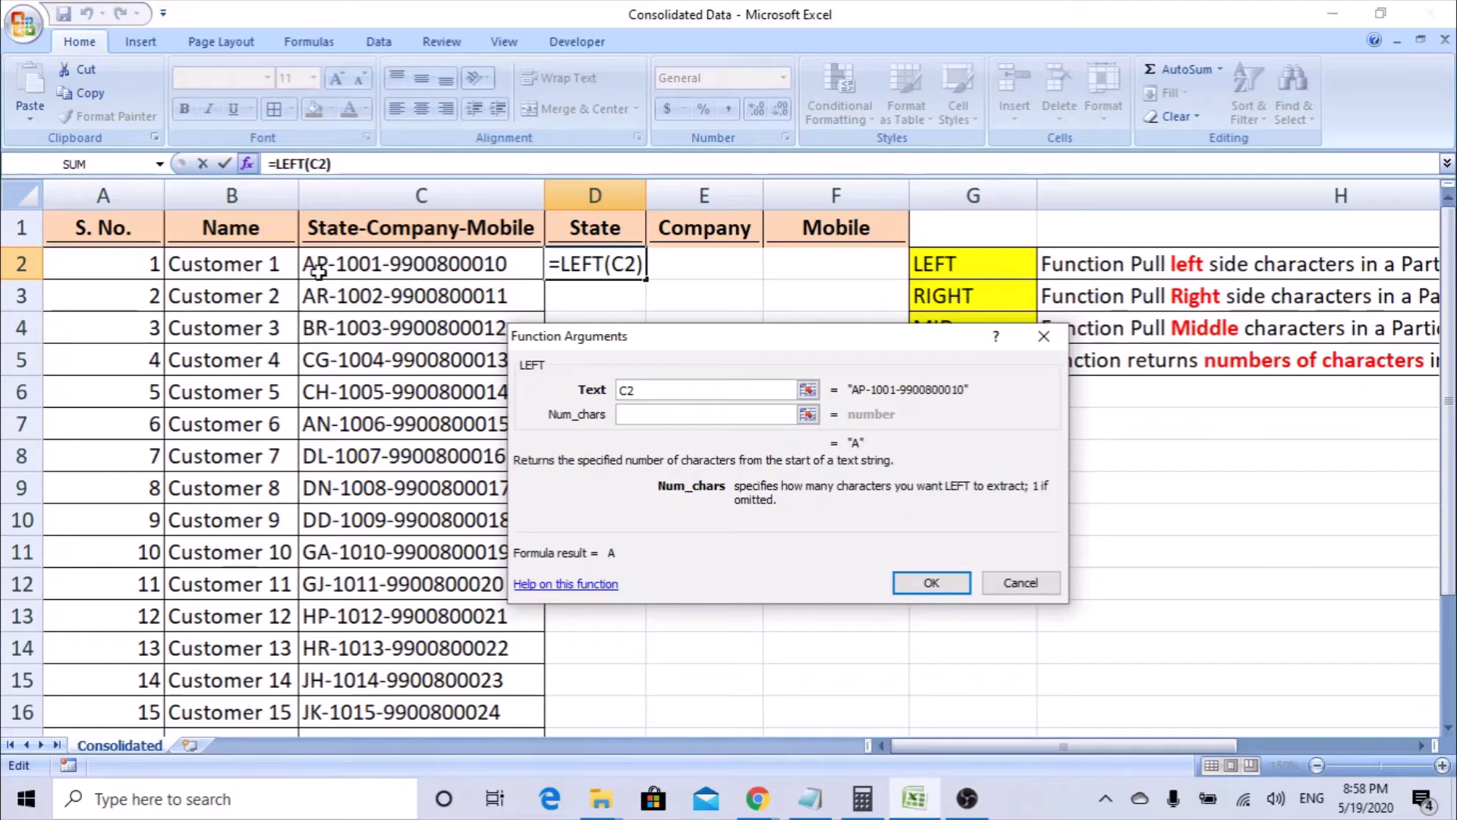
click(638, 416)
text(2)
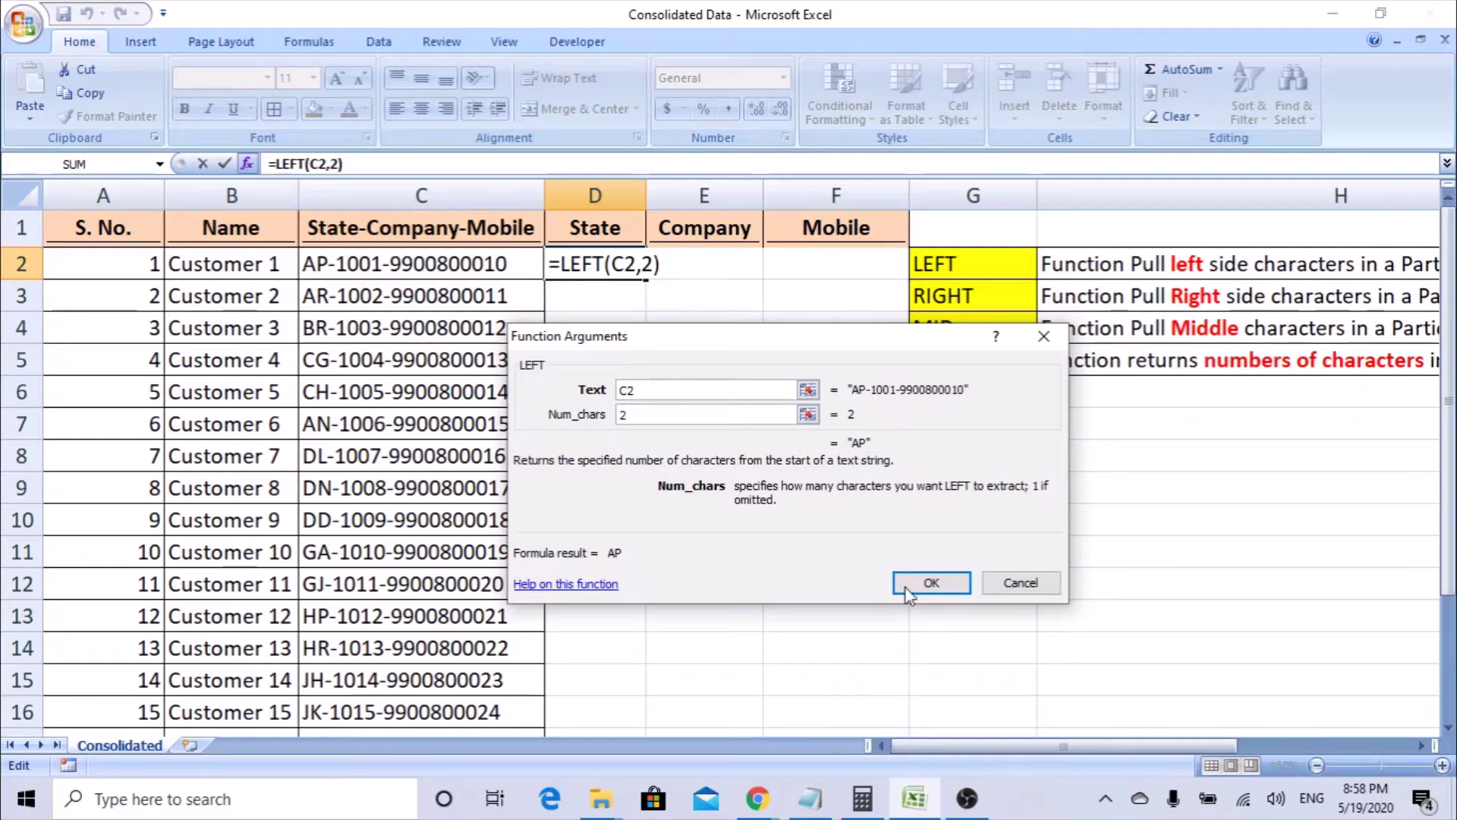
click(932, 584)
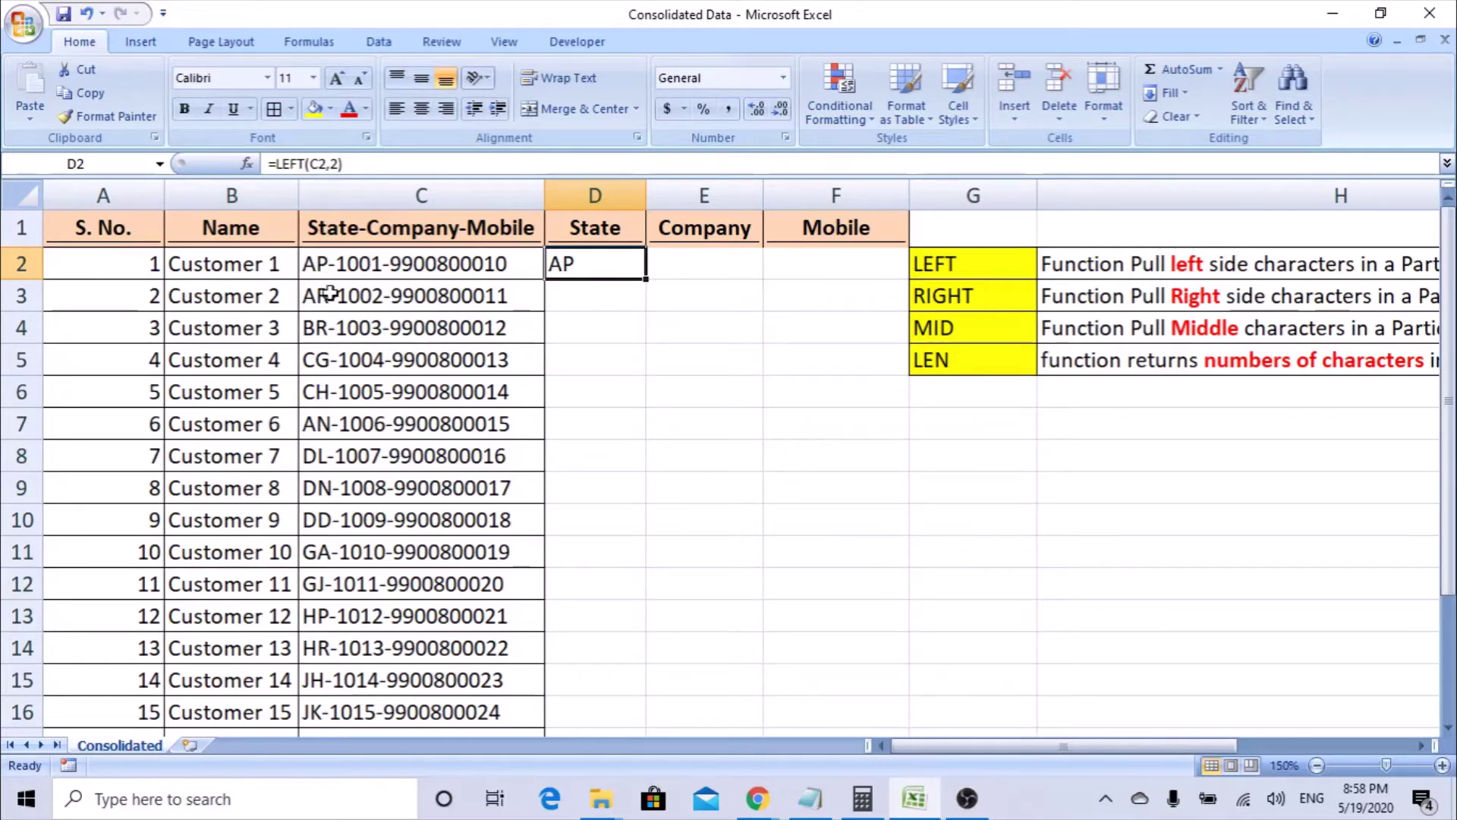
click(327, 264)
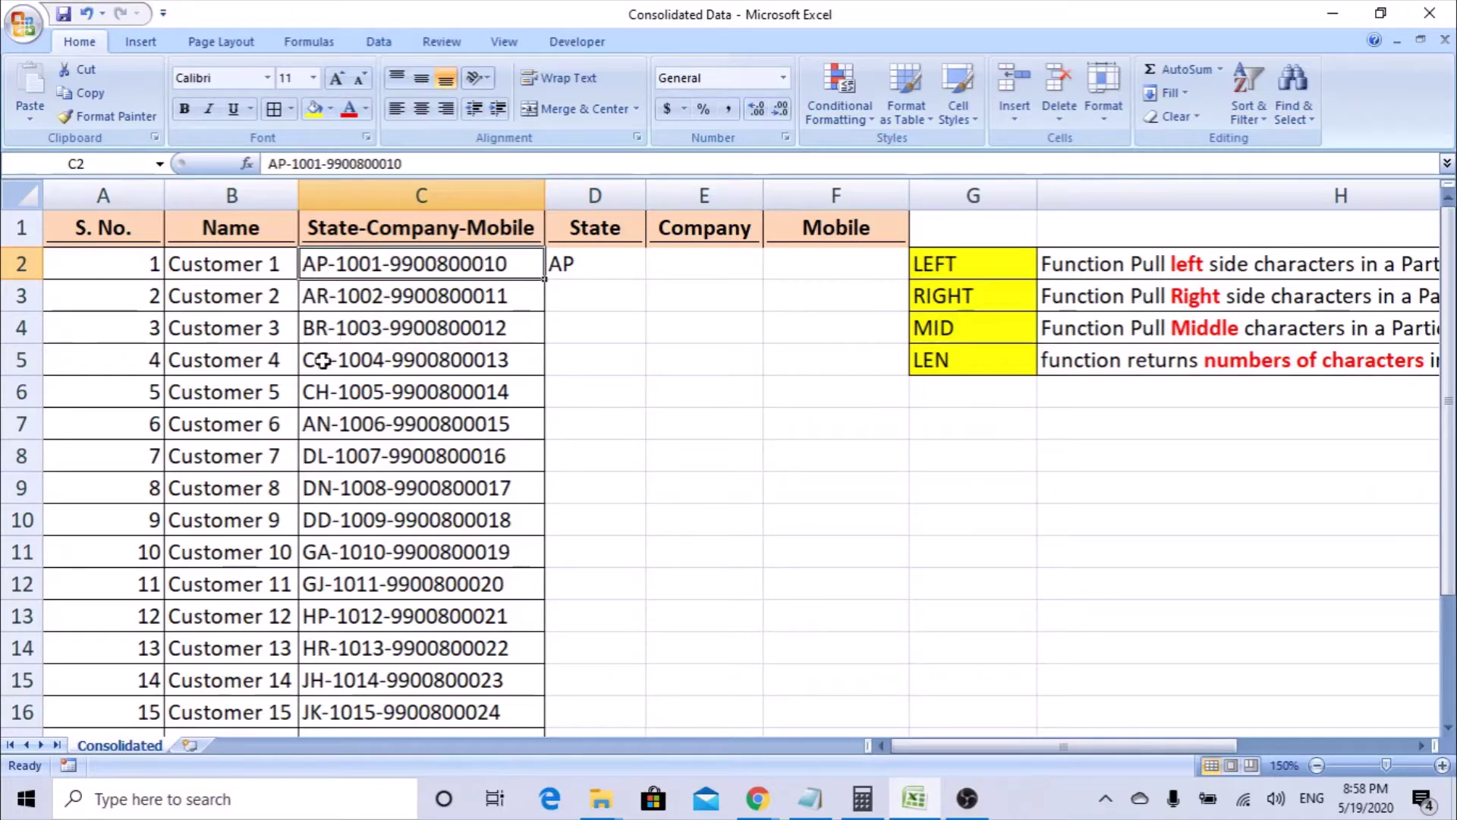
scroll(316, 493, down, 1)
scroll(319, 514, up, 1)
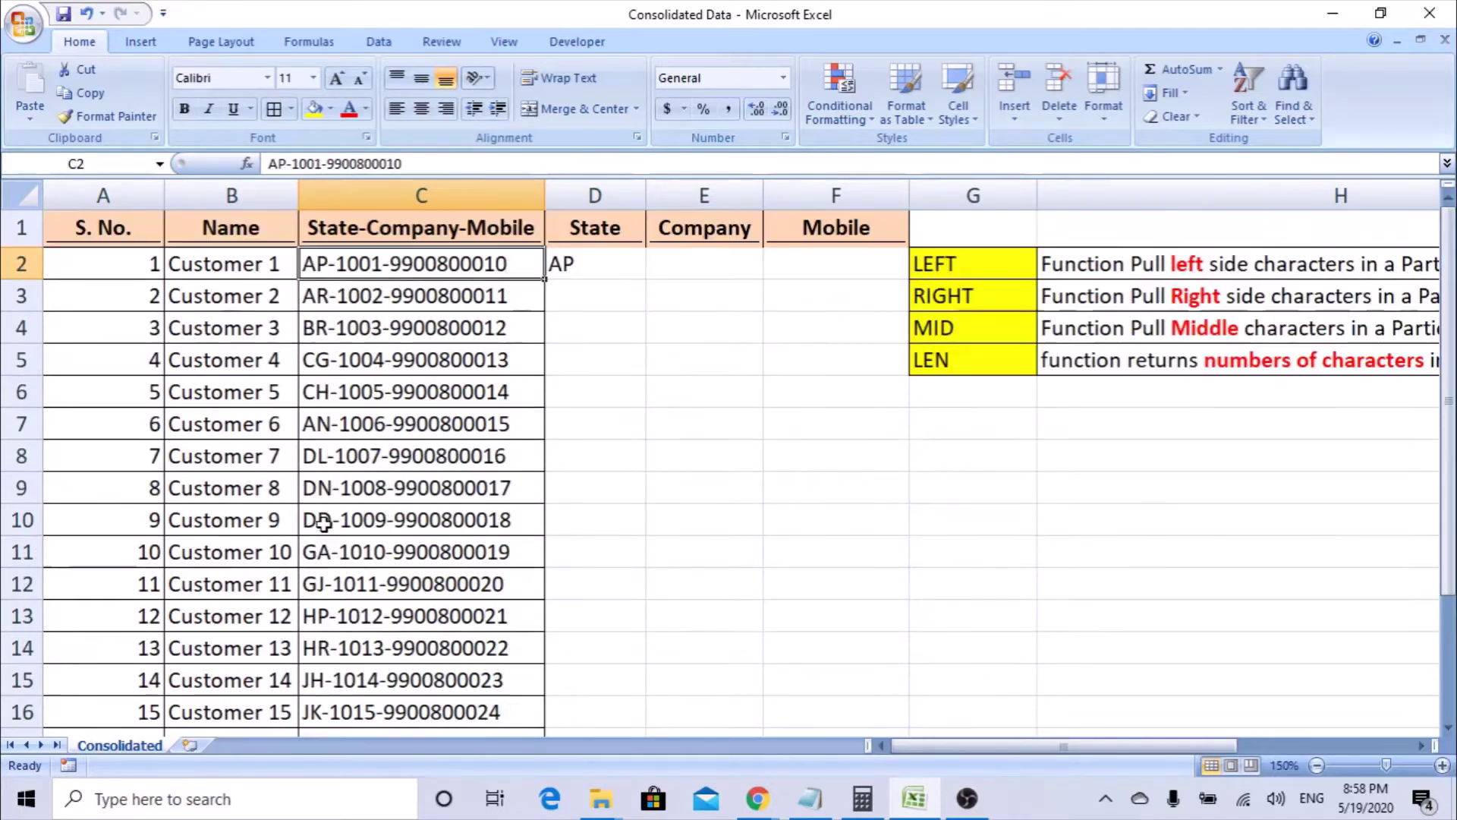
click(569, 273)
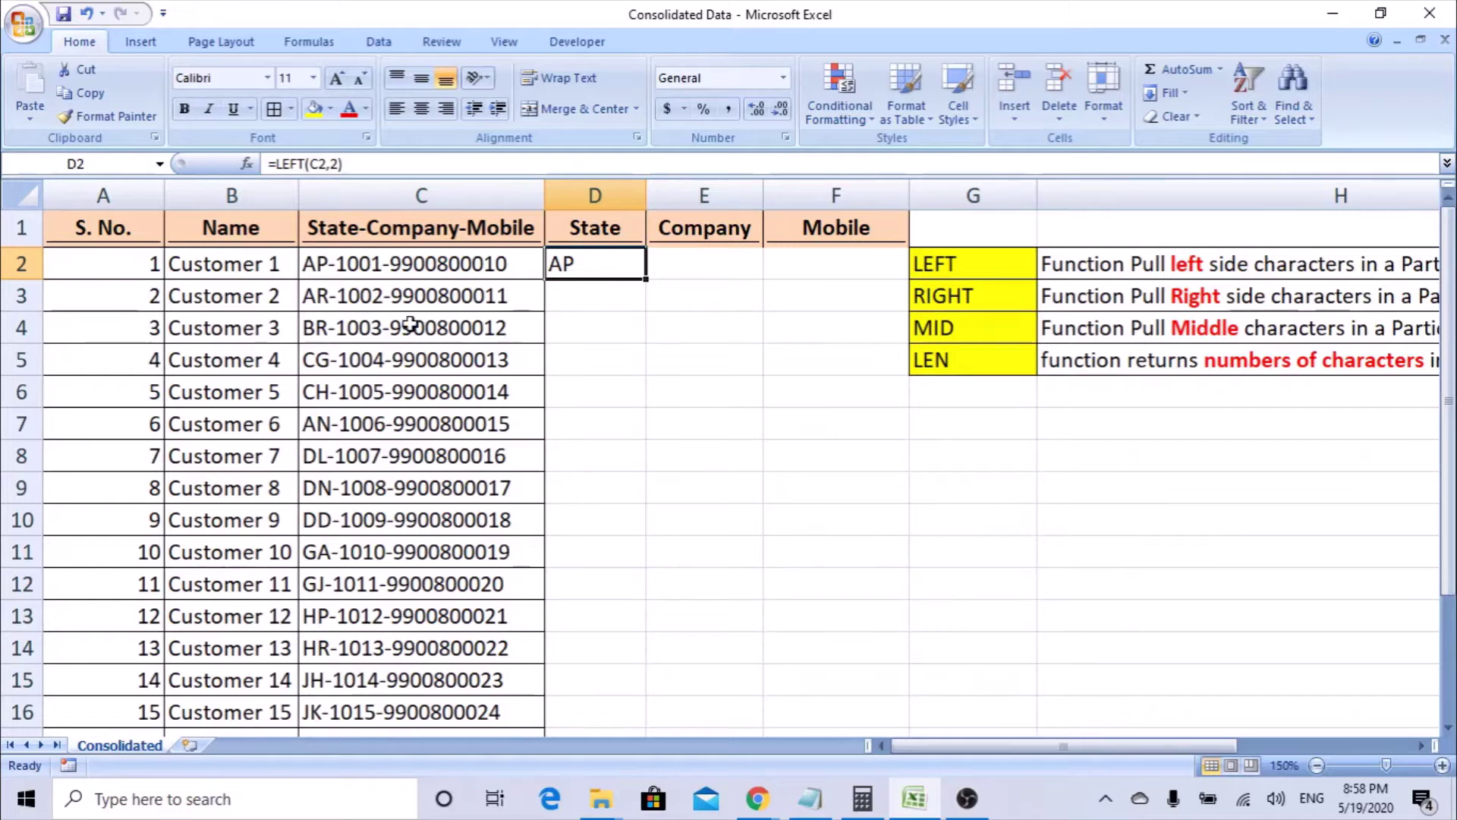
double_click(323, 335)
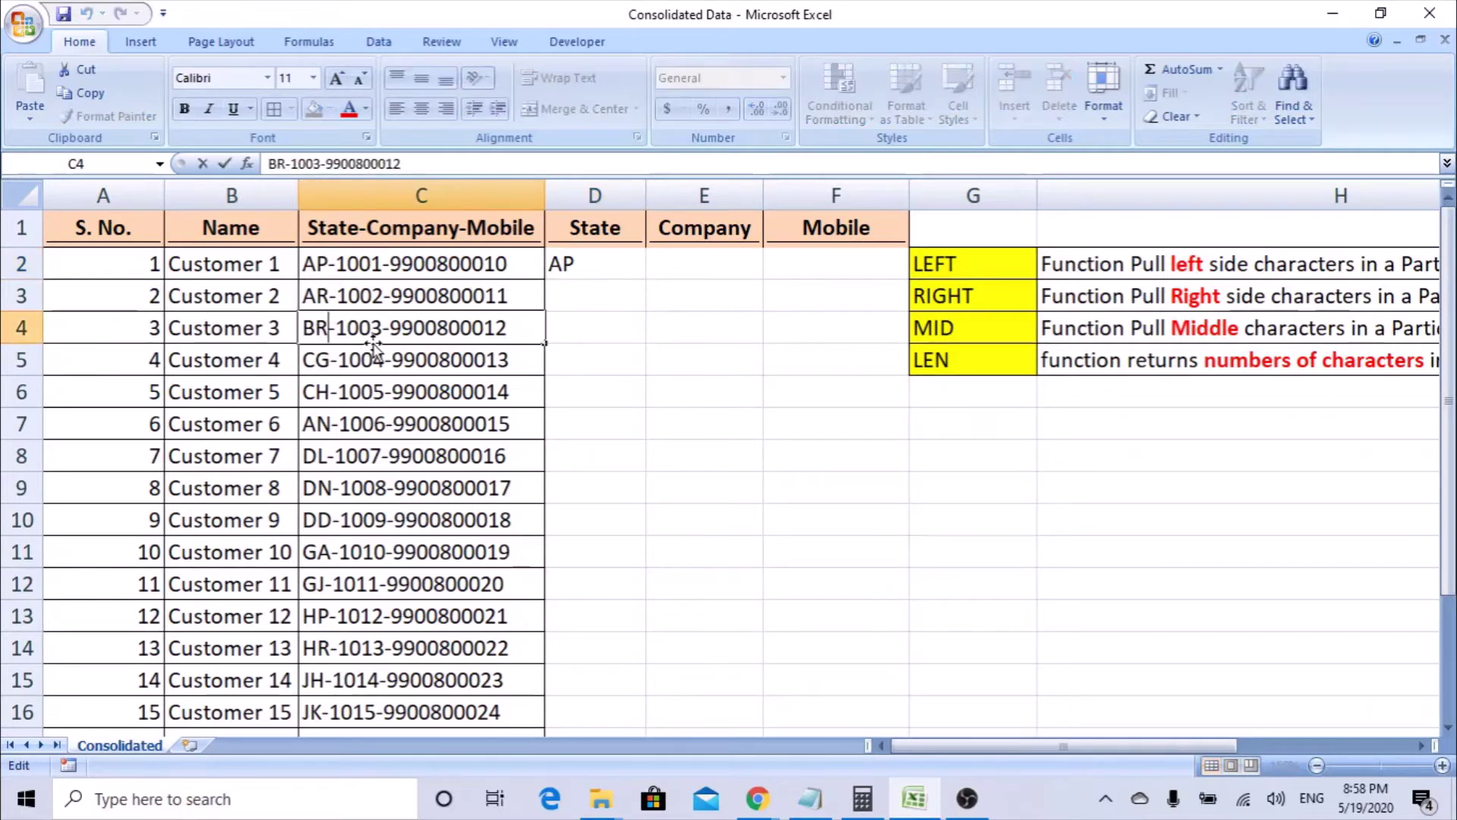
click(600, 346)
click(592, 328)
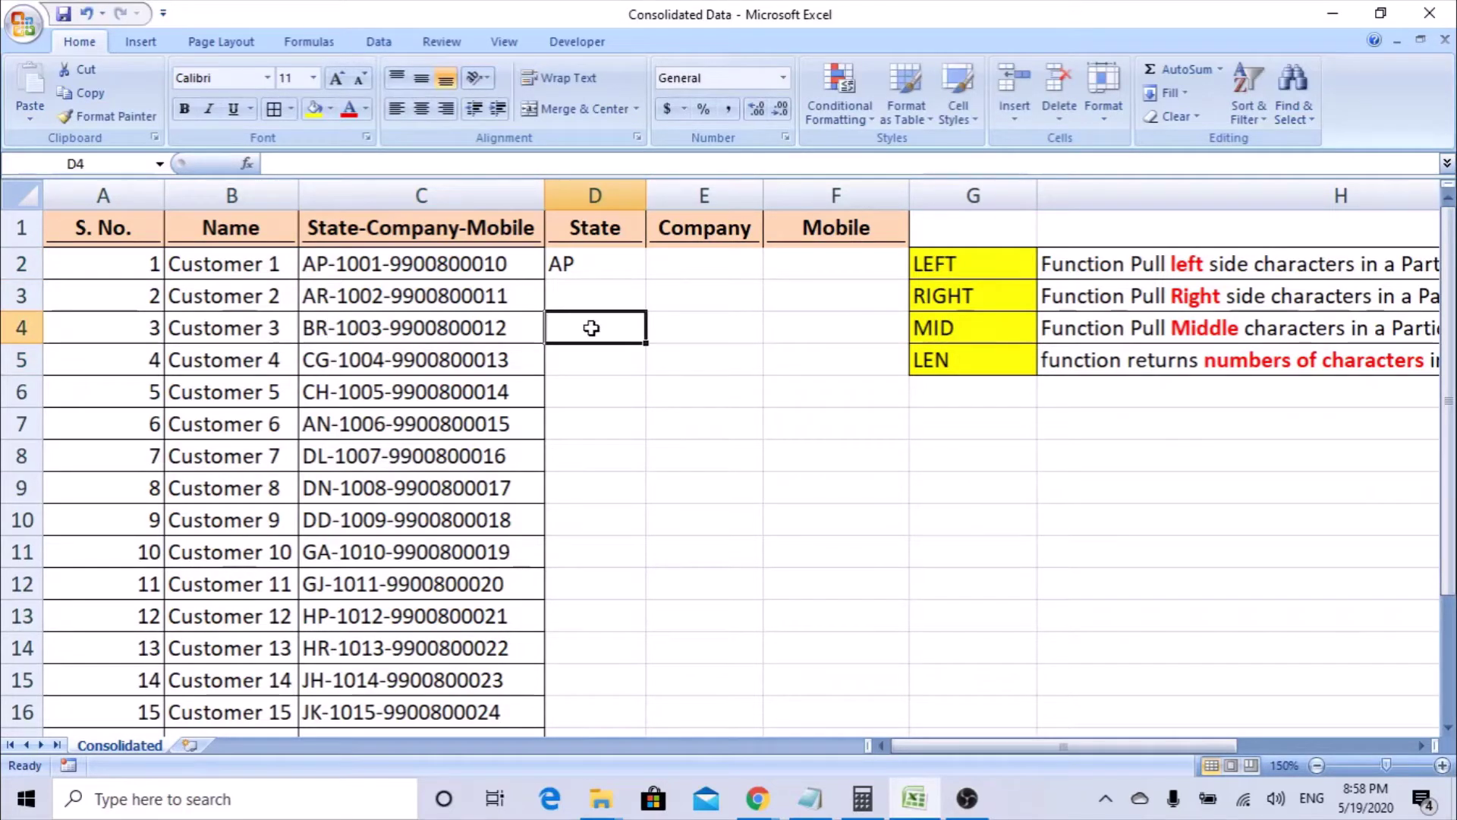
scroll(348, 413, down, 2)
scroll(337, 630, up, 2)
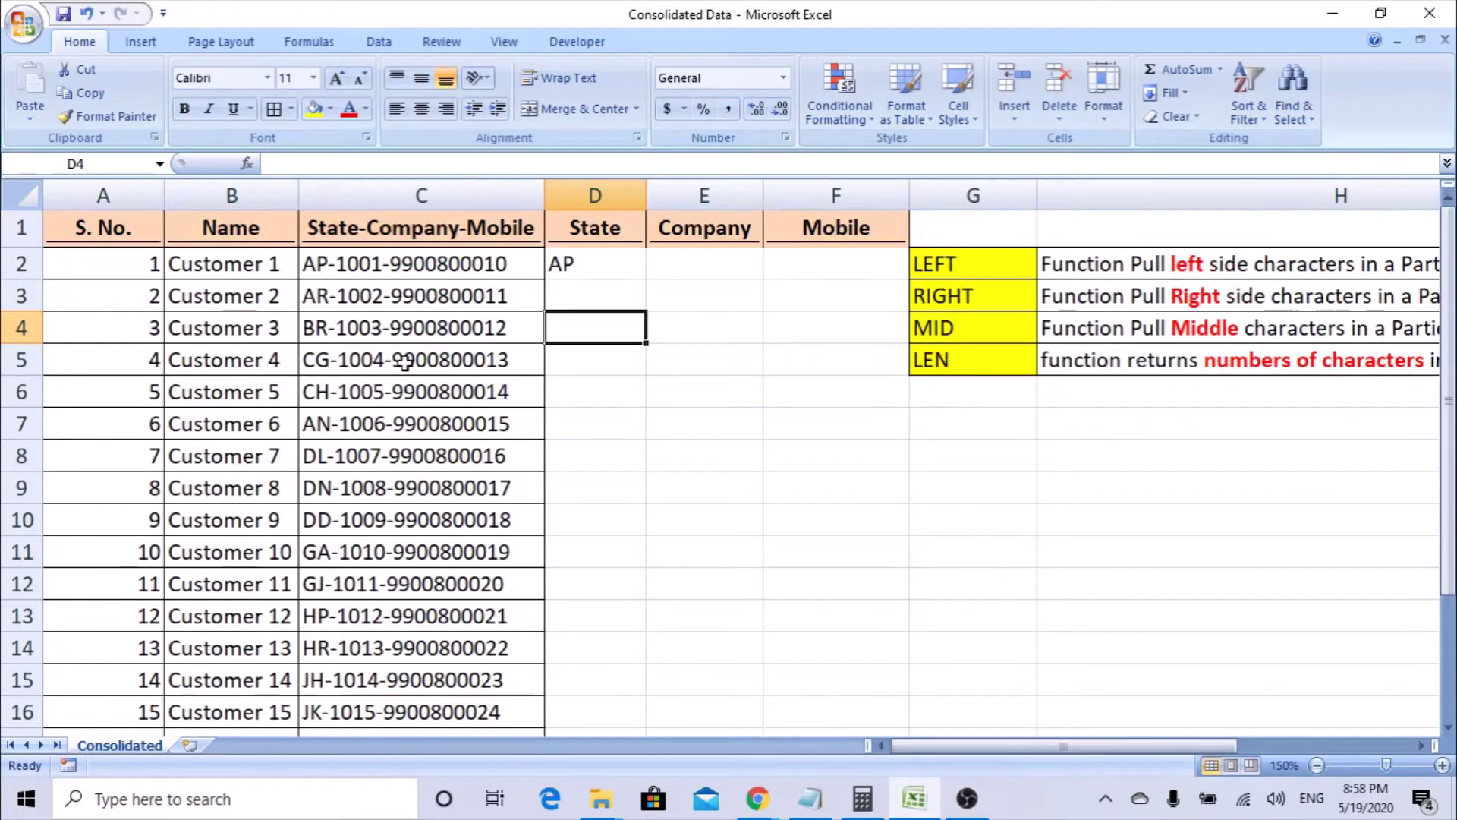
click(567, 259)
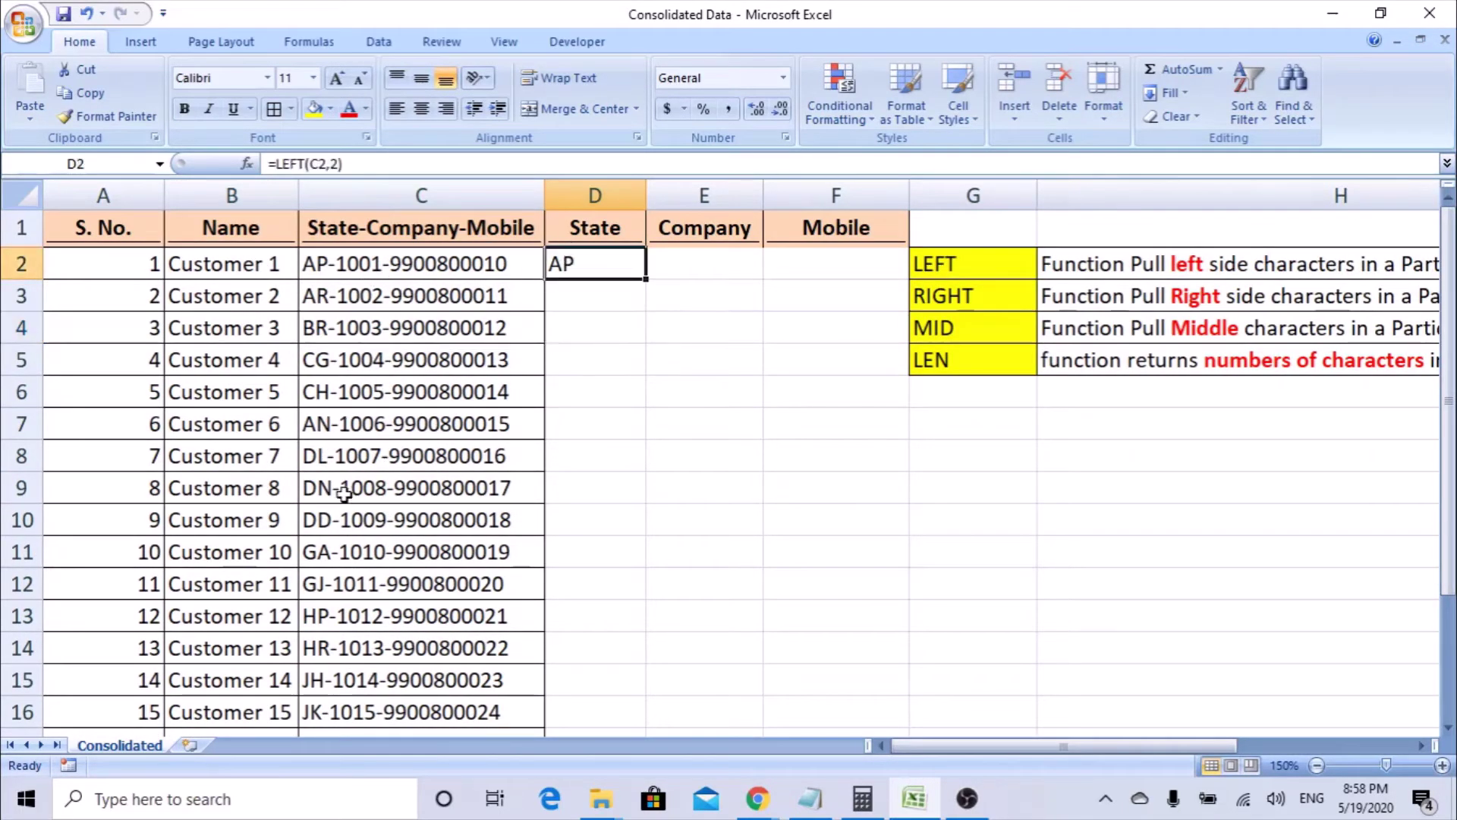
Fill the LEFT(C2,2) formula from D2 down to D21, showing AP, AR, BR through MH.
drag(644, 281, 654, 753)
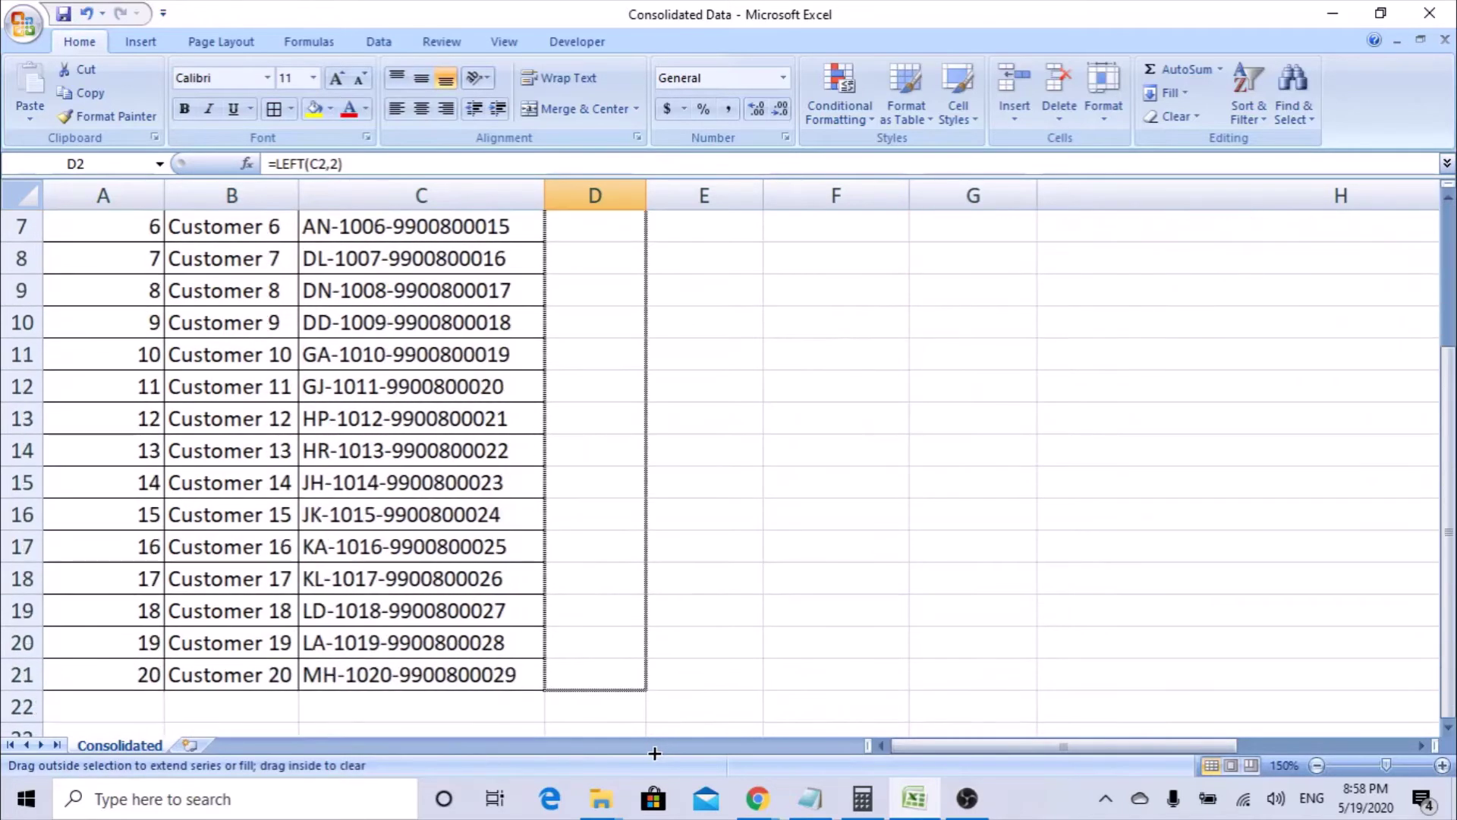
drag(635, 684, 633, 682)
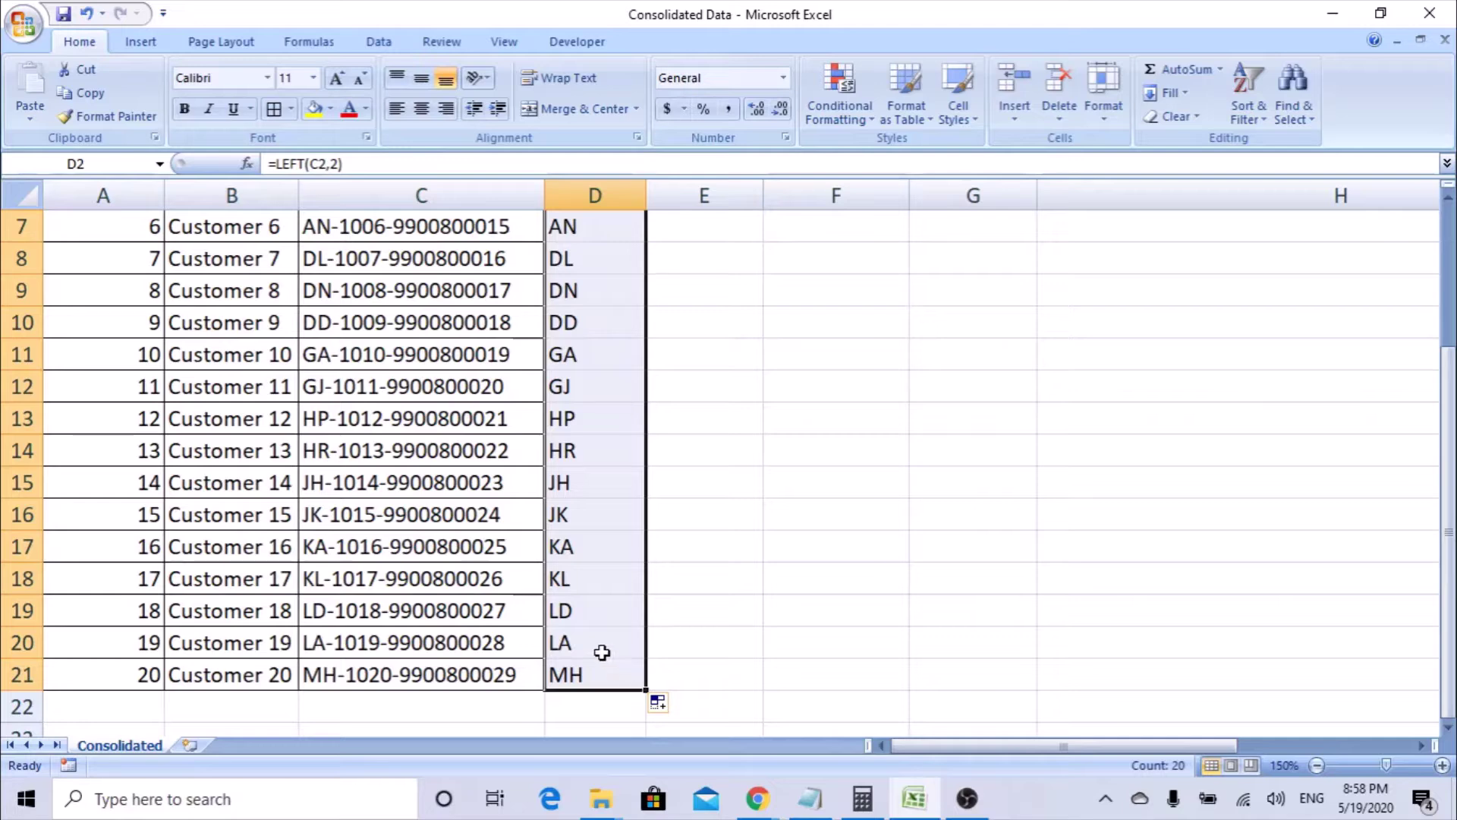
scroll(602, 652, up, 2)
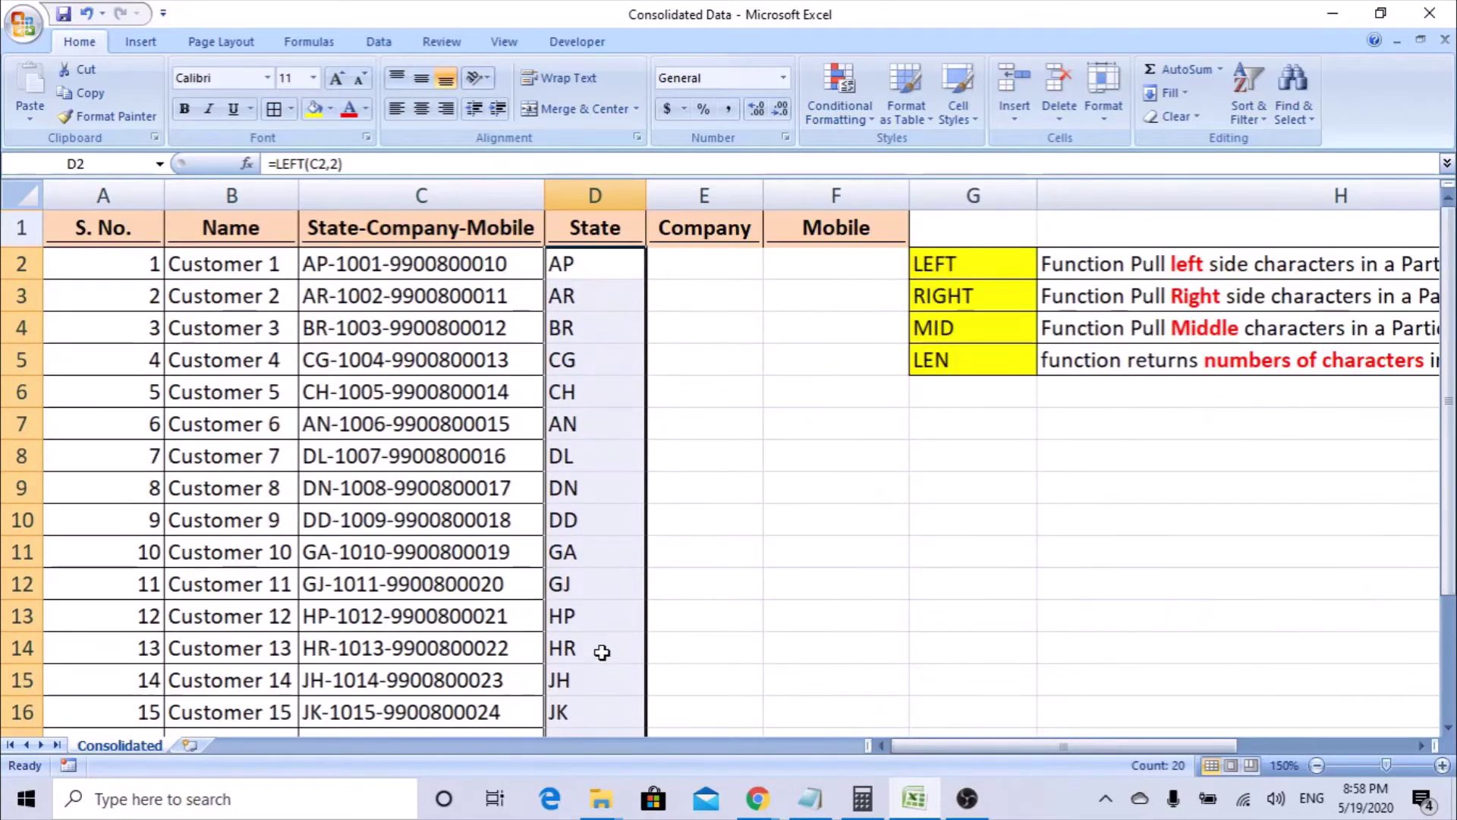
click(594, 266)
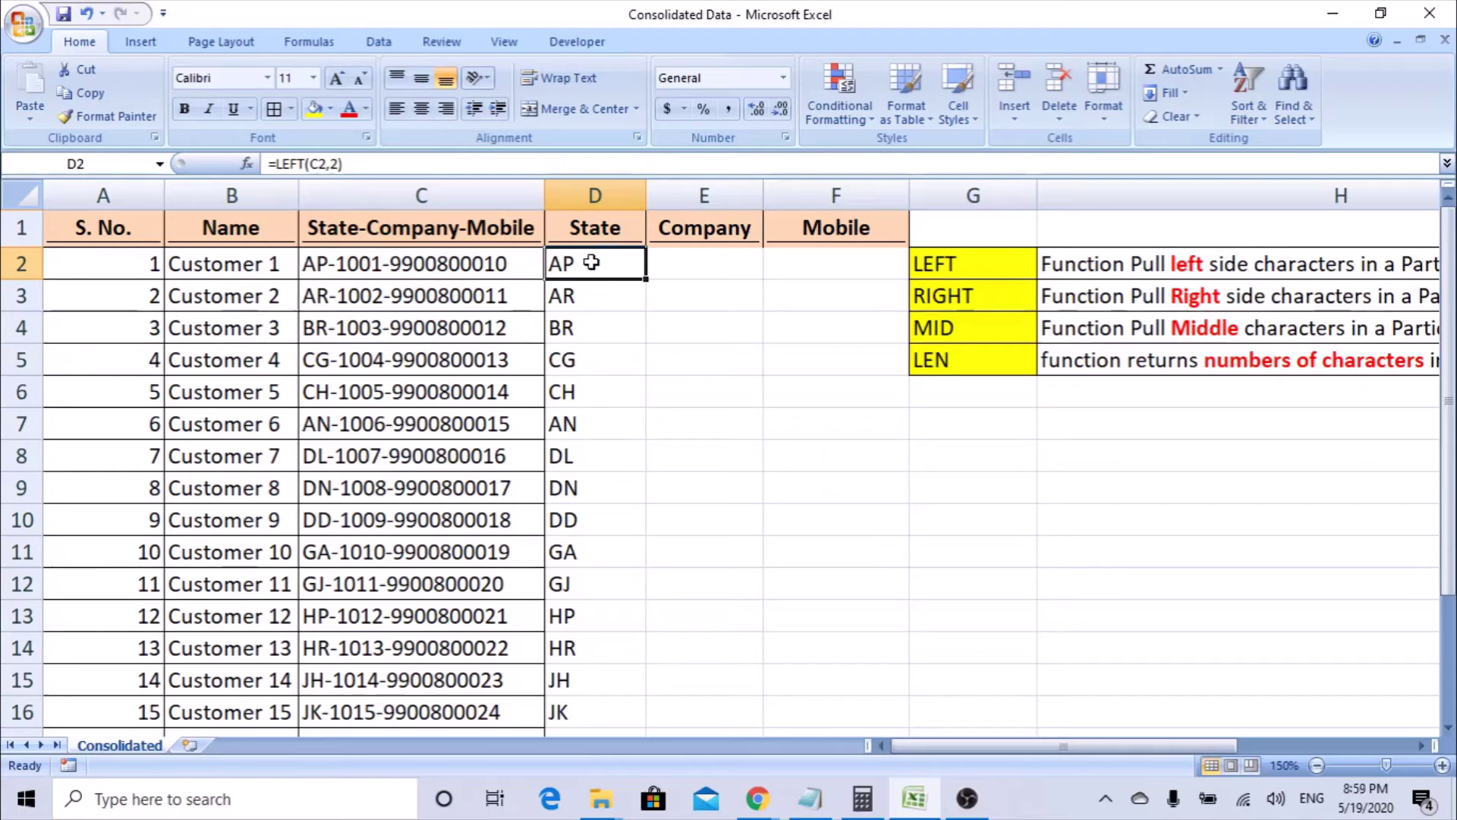
click(979, 294)
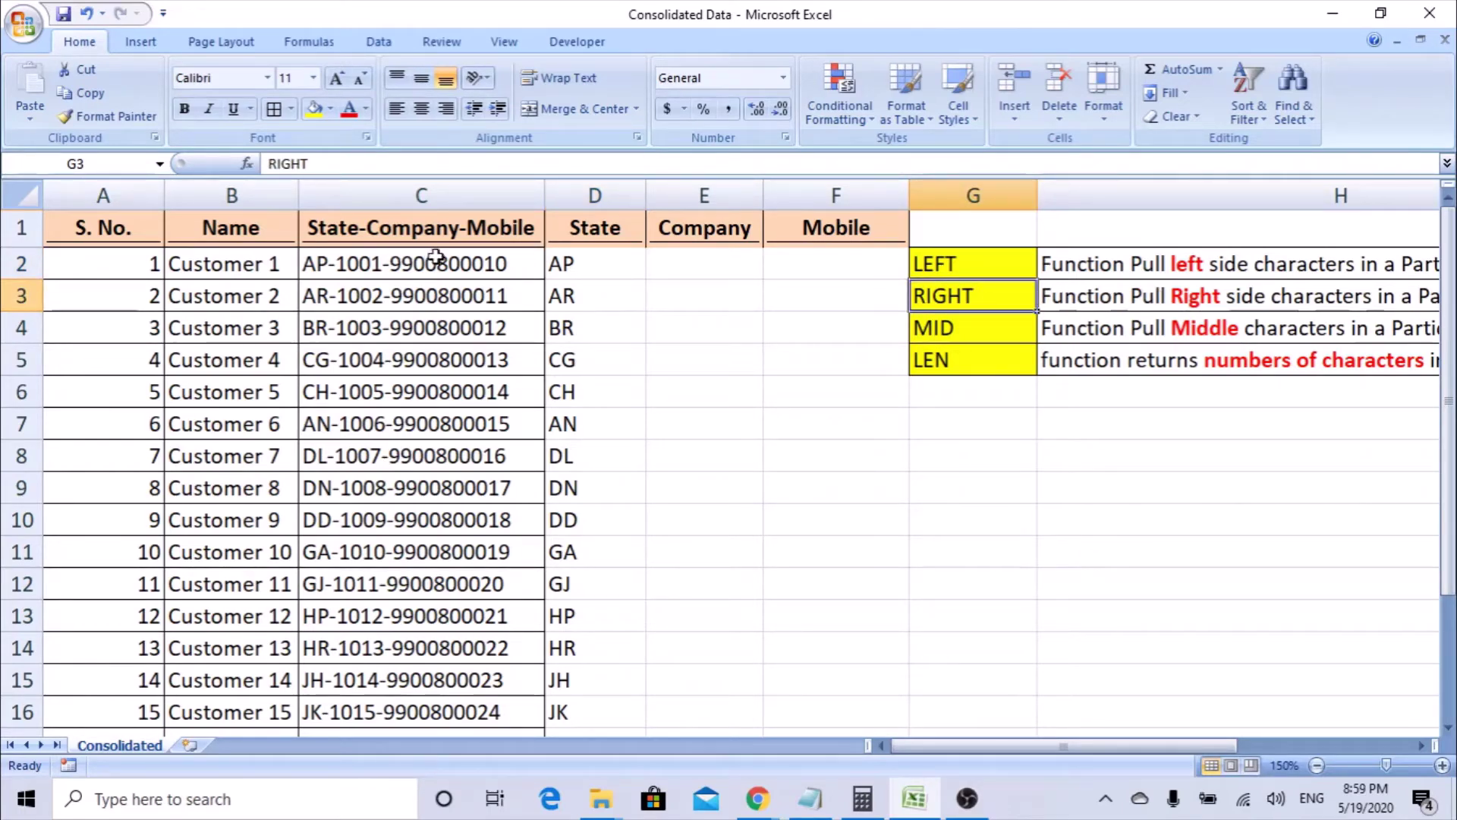
Start a RIGHT formula in F2 with C2 as its text argument.
click(804, 263)
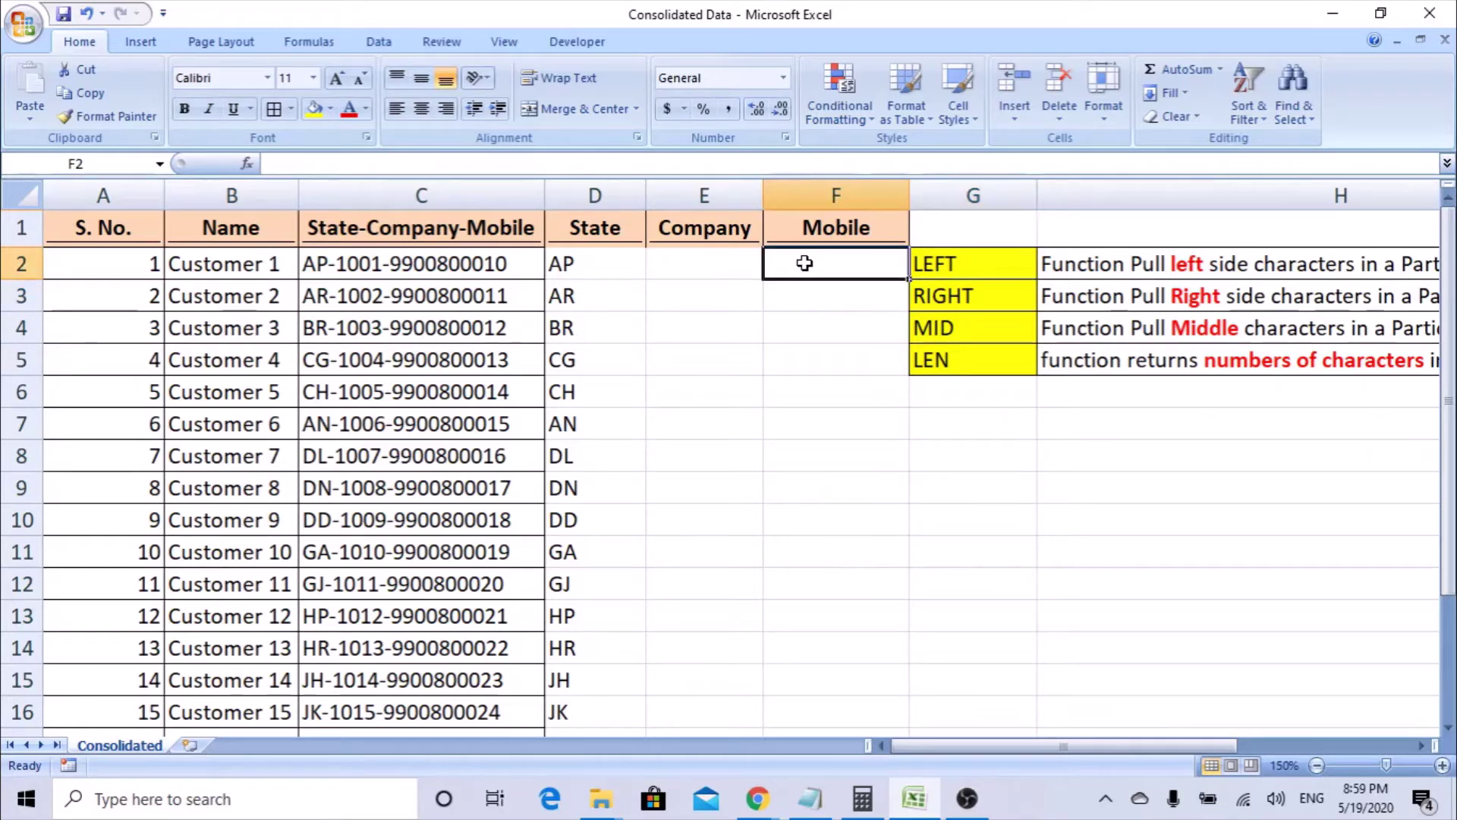
text(=)
text(ht)
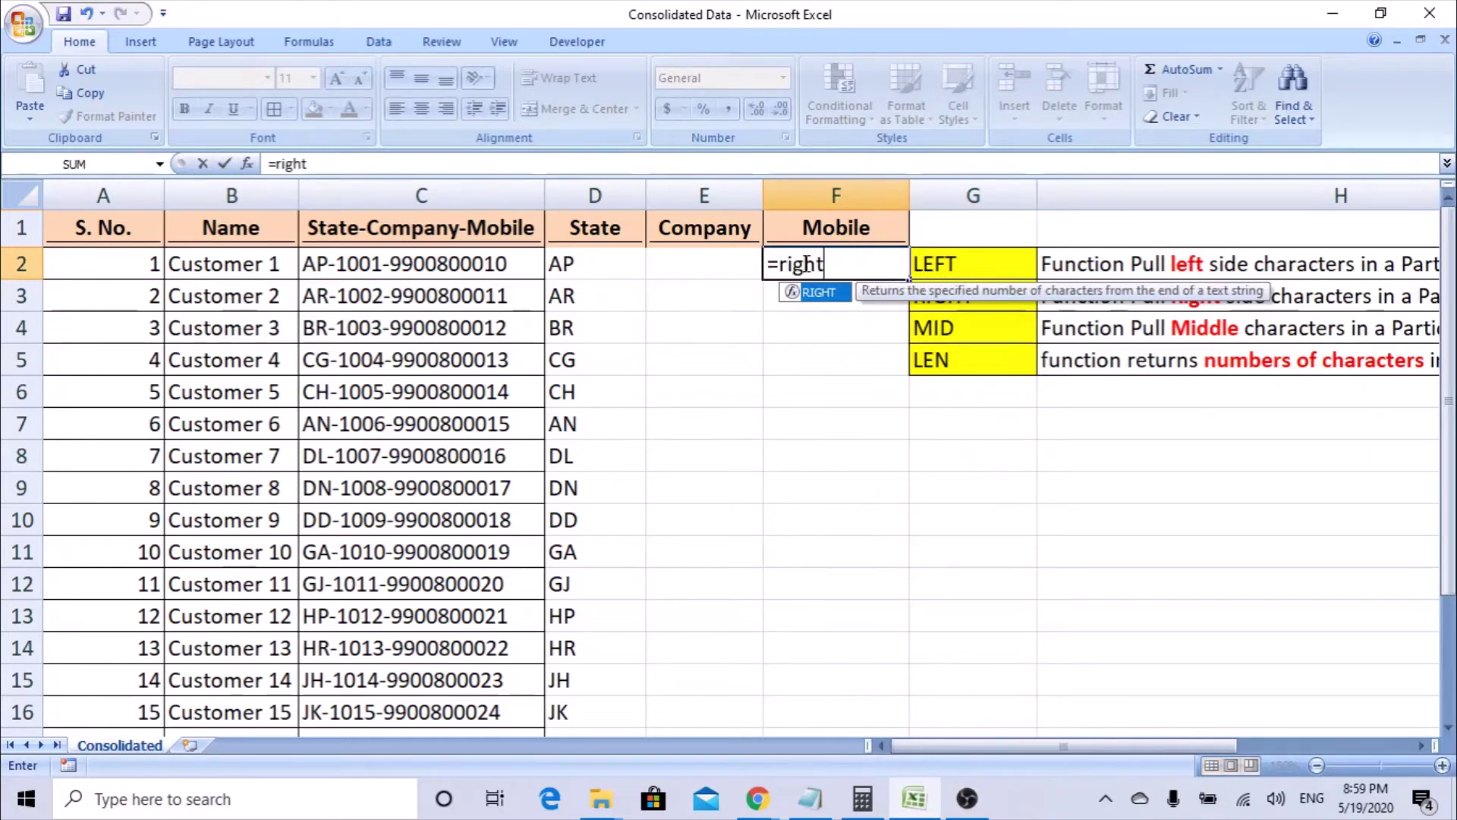
key(Tab)
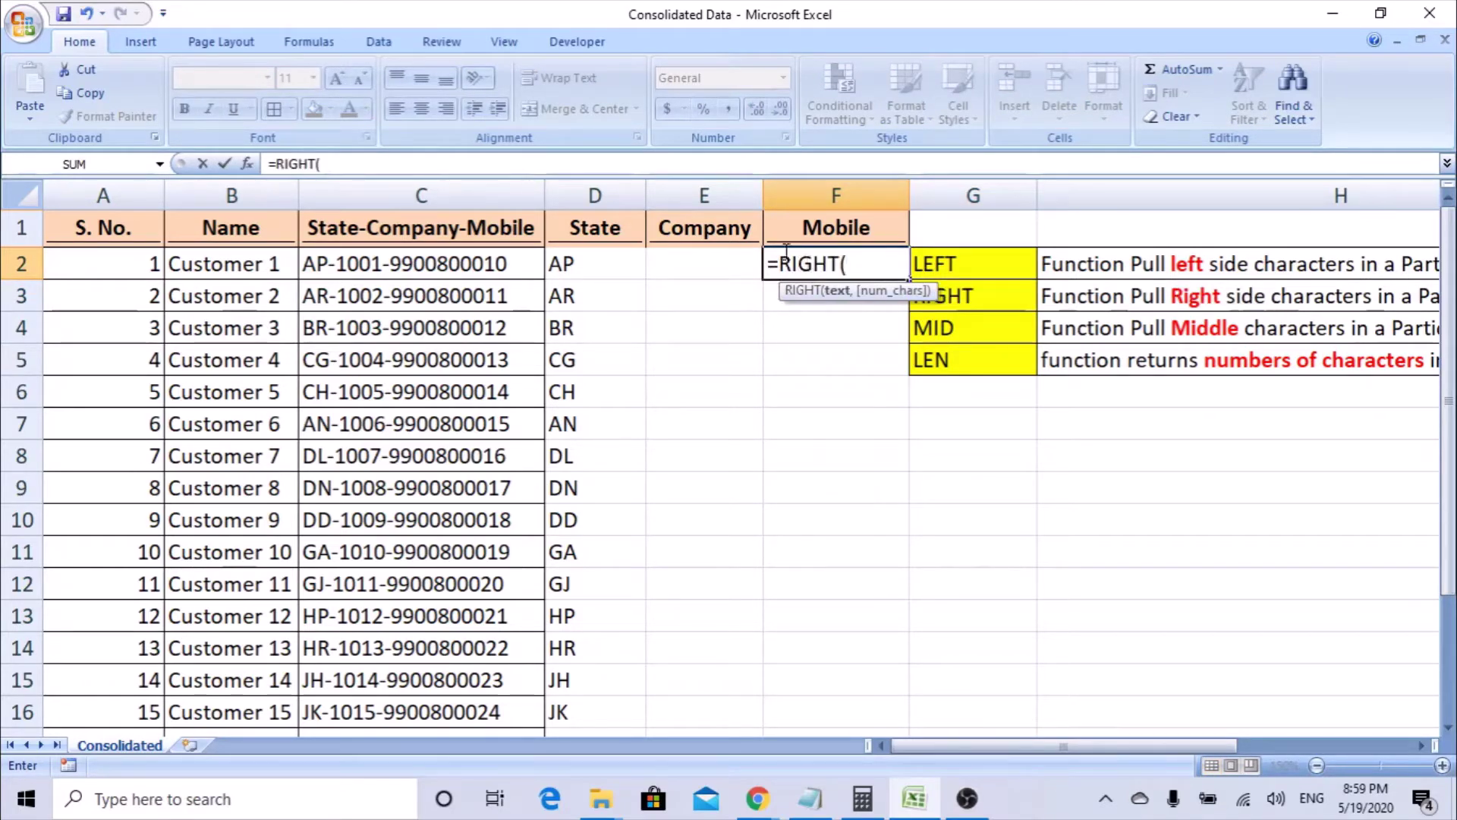
click(247, 164)
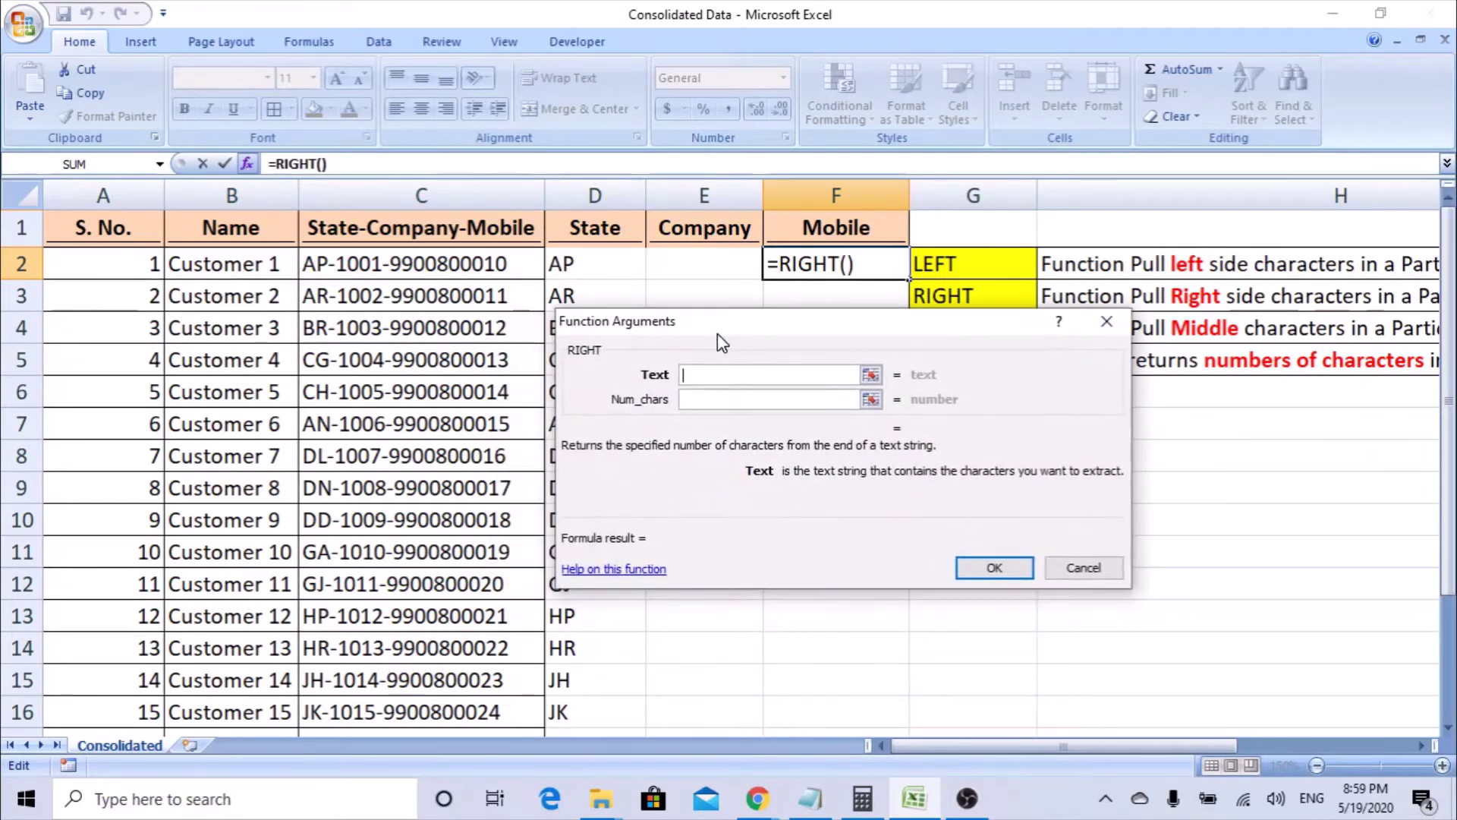
click(442, 269)
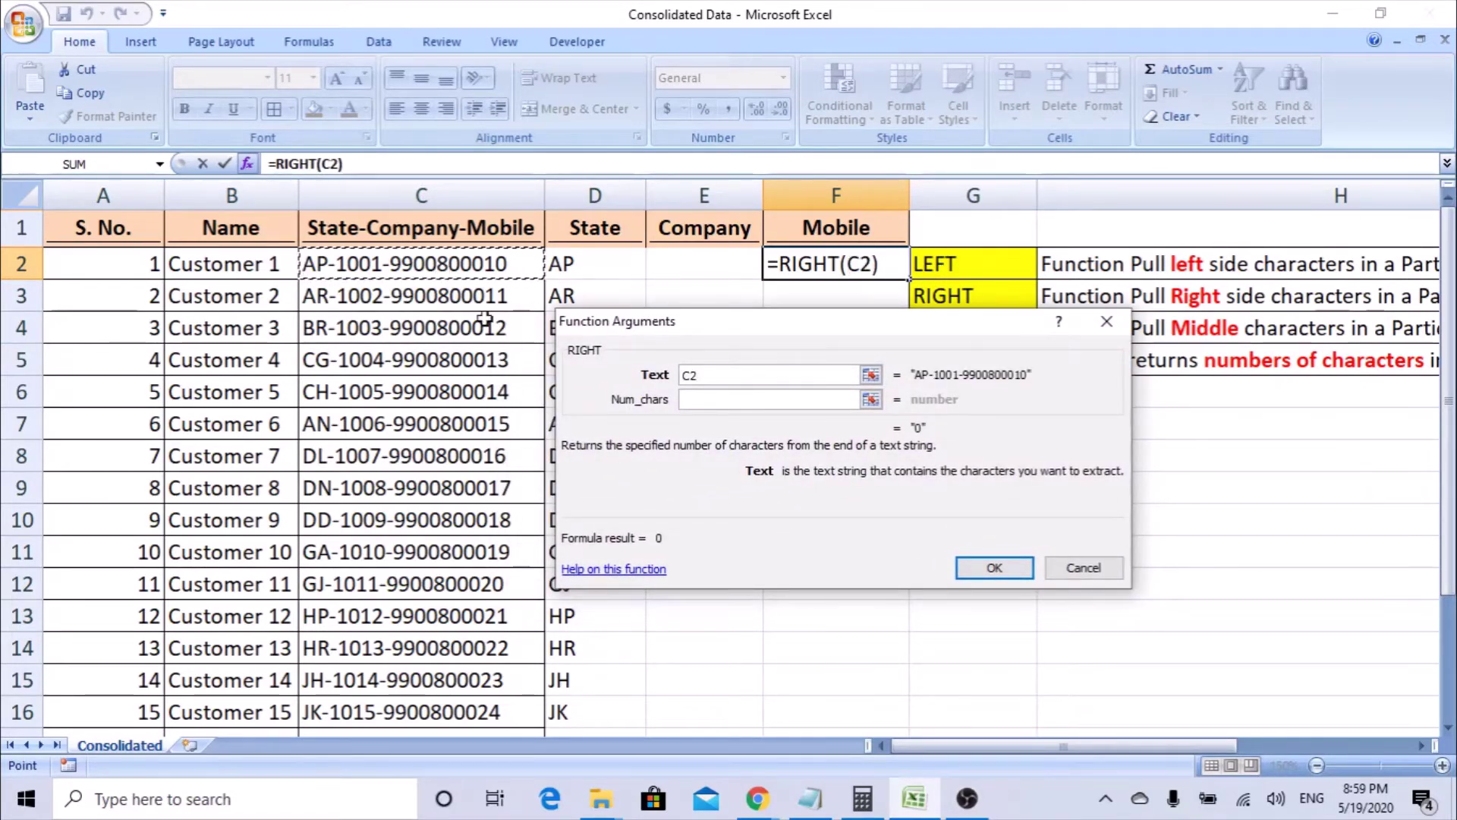
click(741, 398)
drag(731, 322, 871, 319)
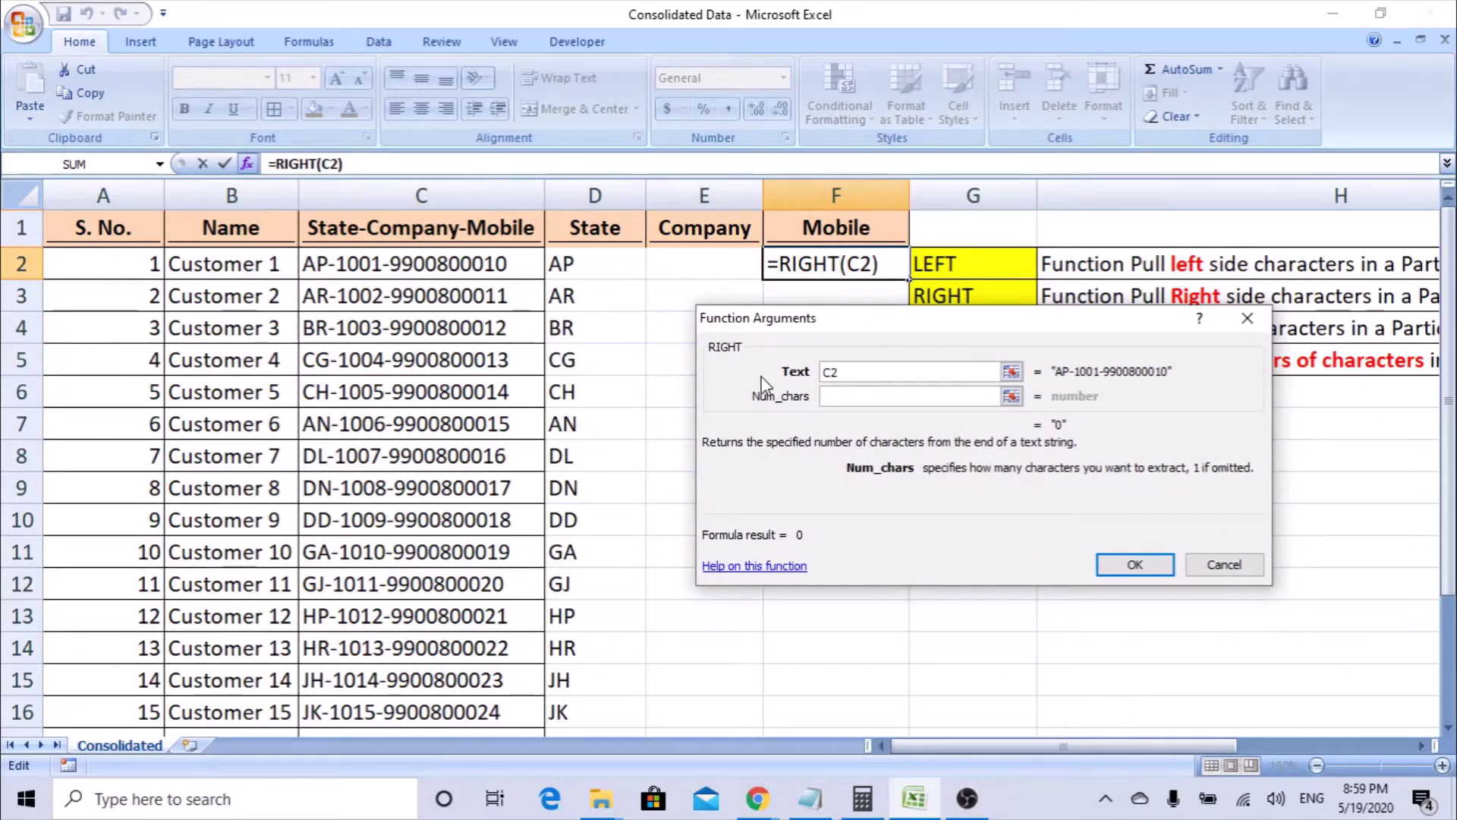
text(10)
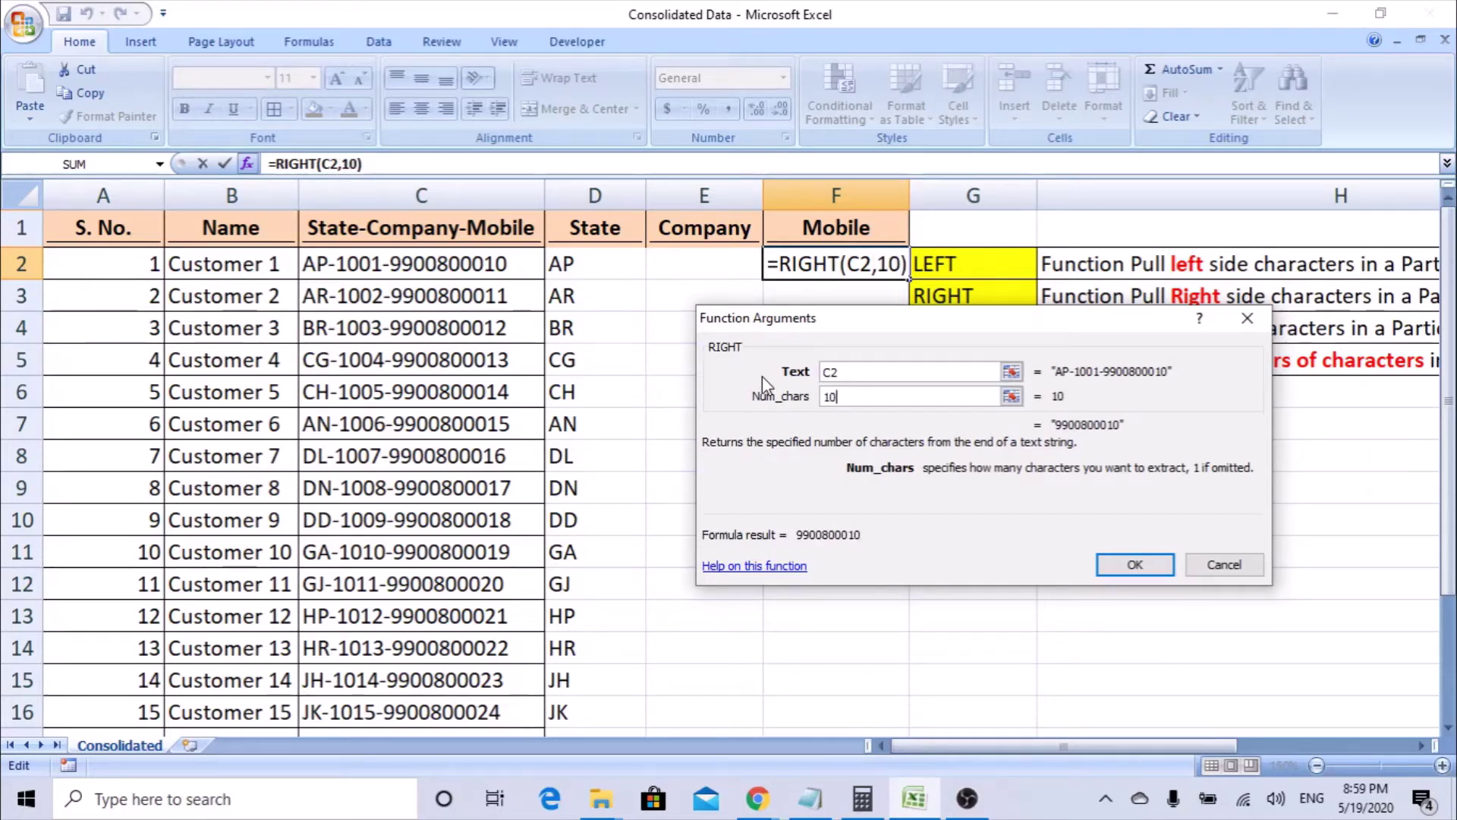
key(BackSpace)
key(BackSpace)
text(6)
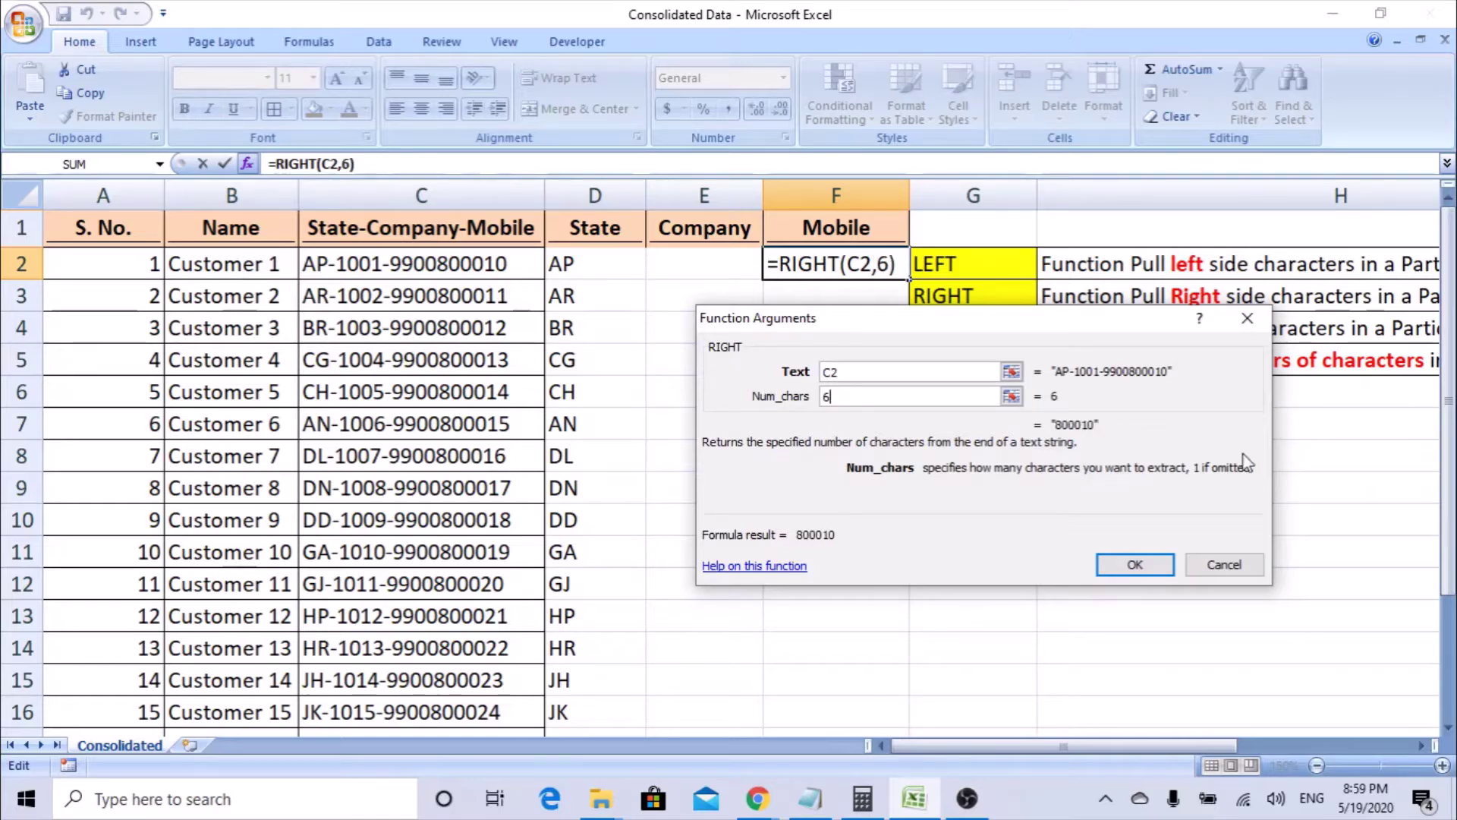
drag(842, 395, 768, 408)
text(10)
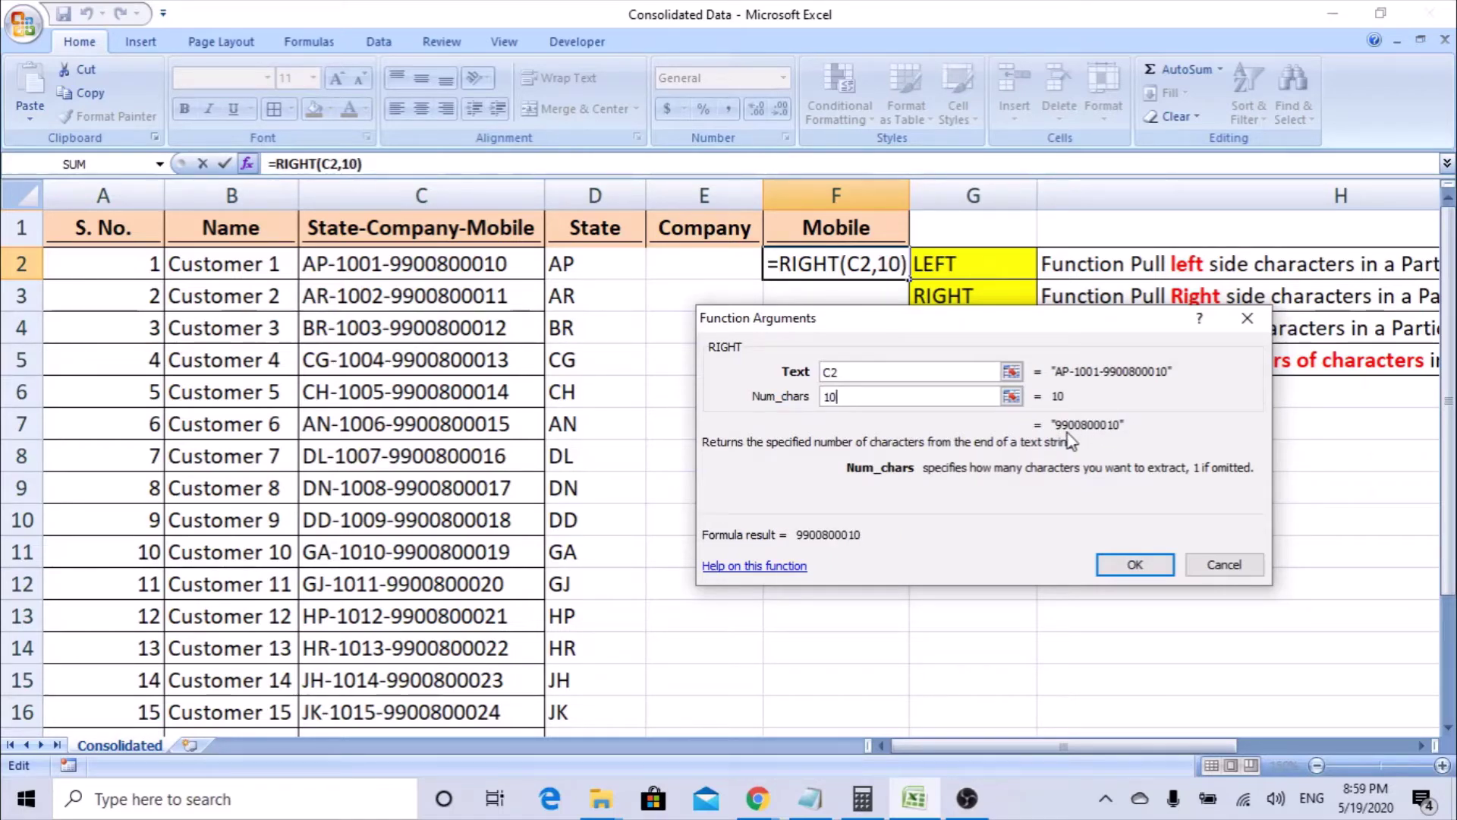
click(1110, 565)
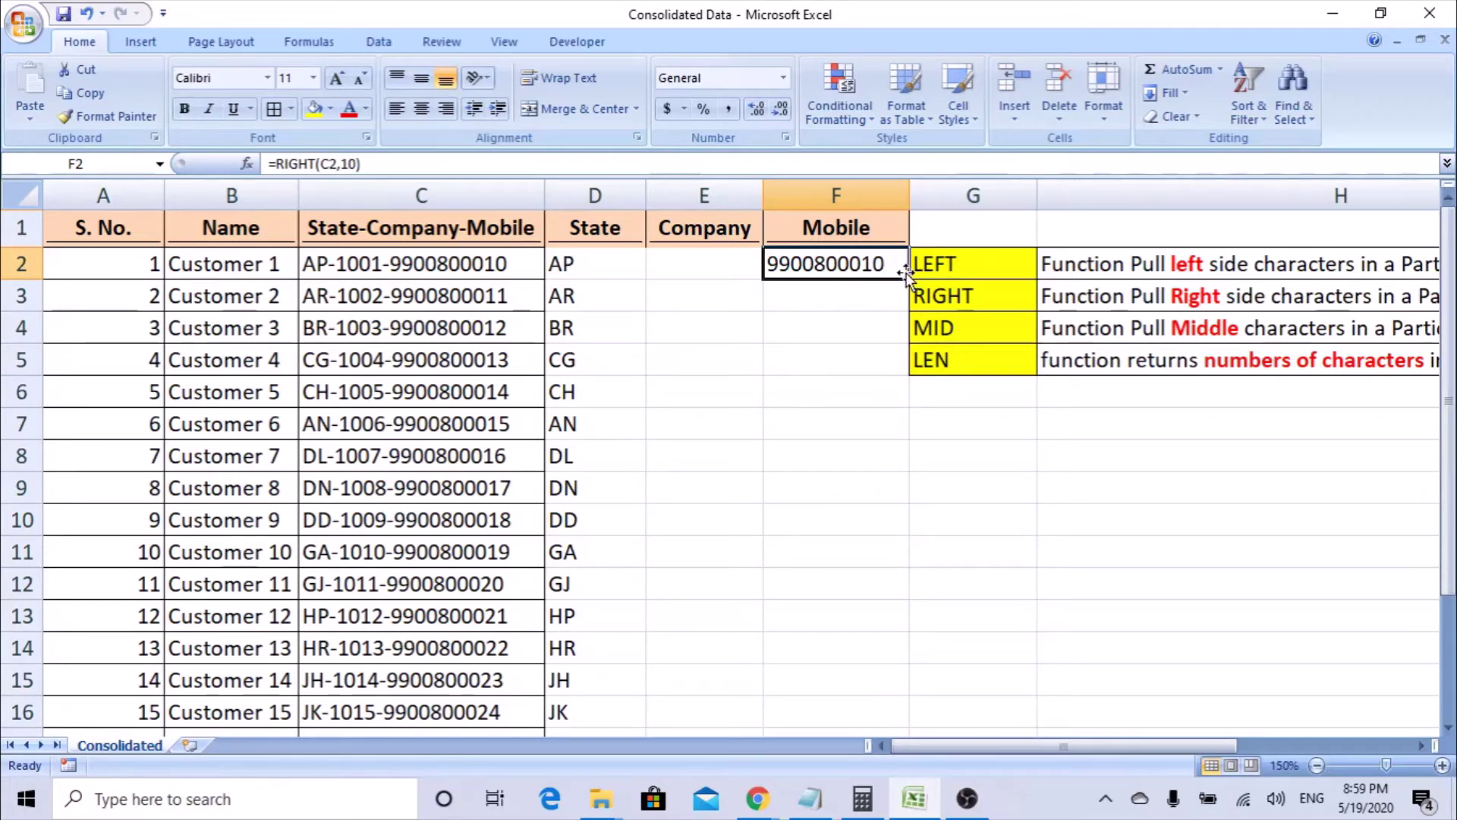
drag(908, 280, 879, 753)
drag(864, 696, 860, 680)
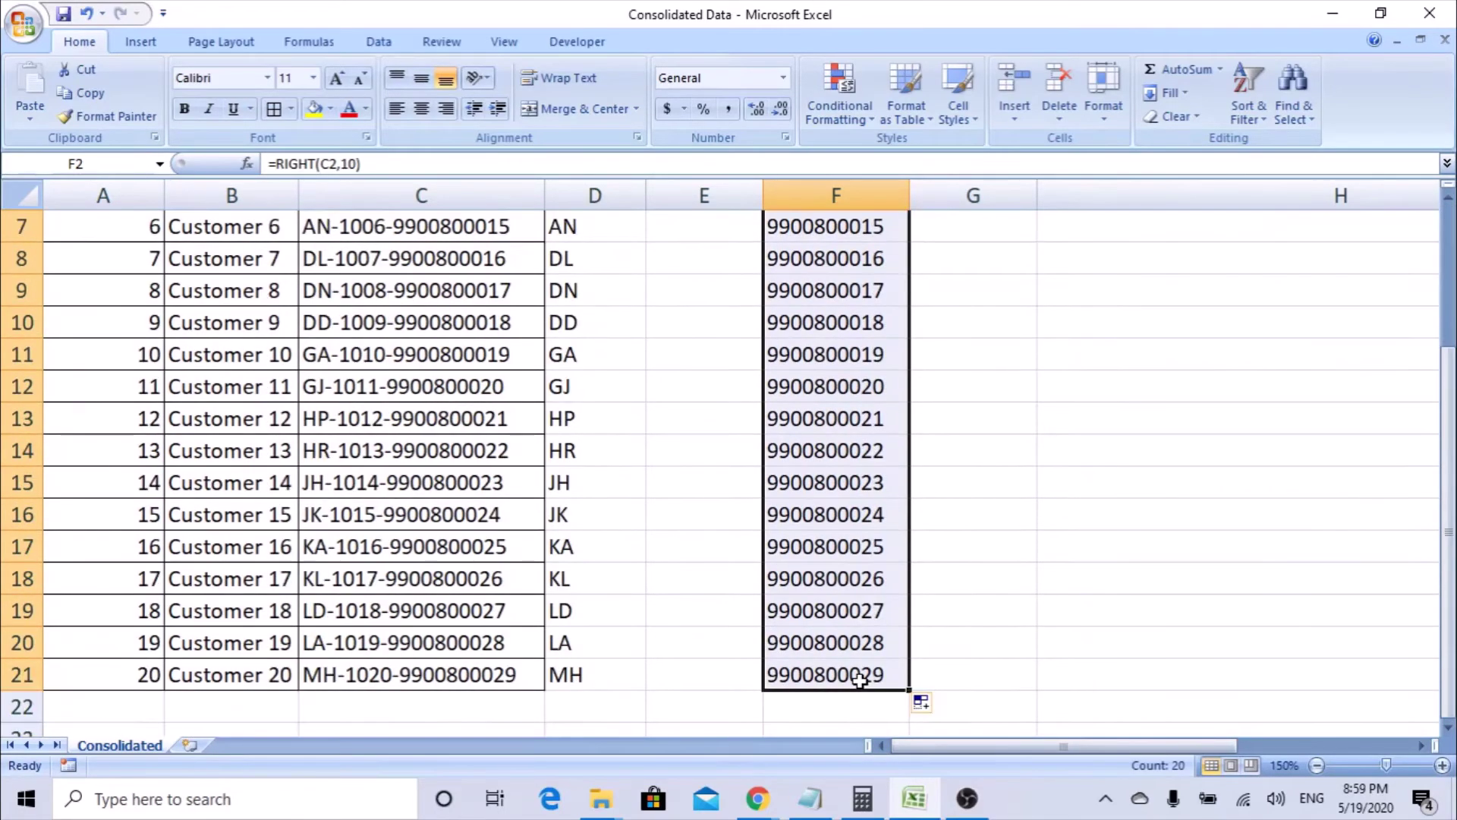
scroll(860, 679, up, 2)
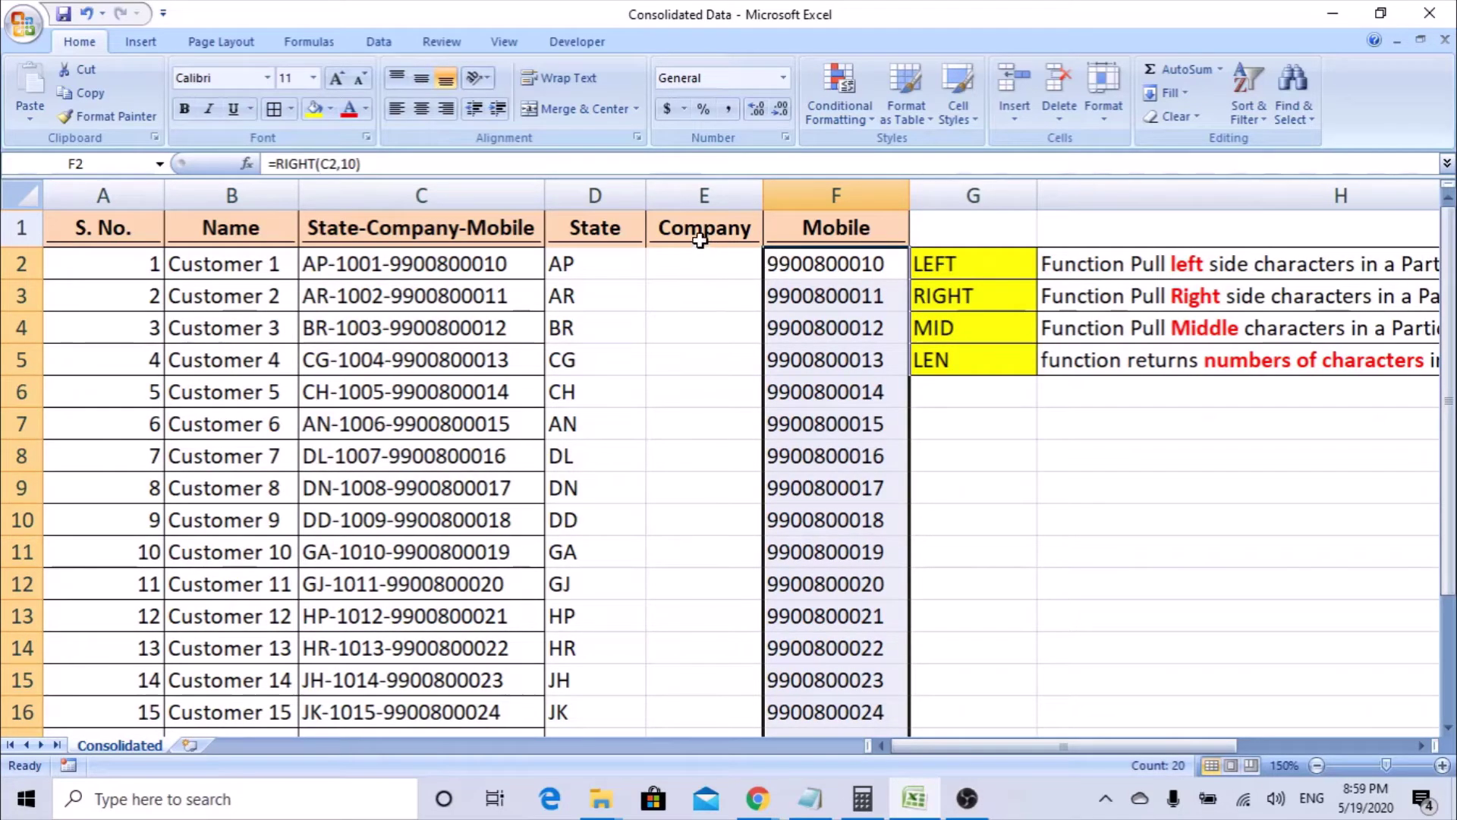
click(706, 265)
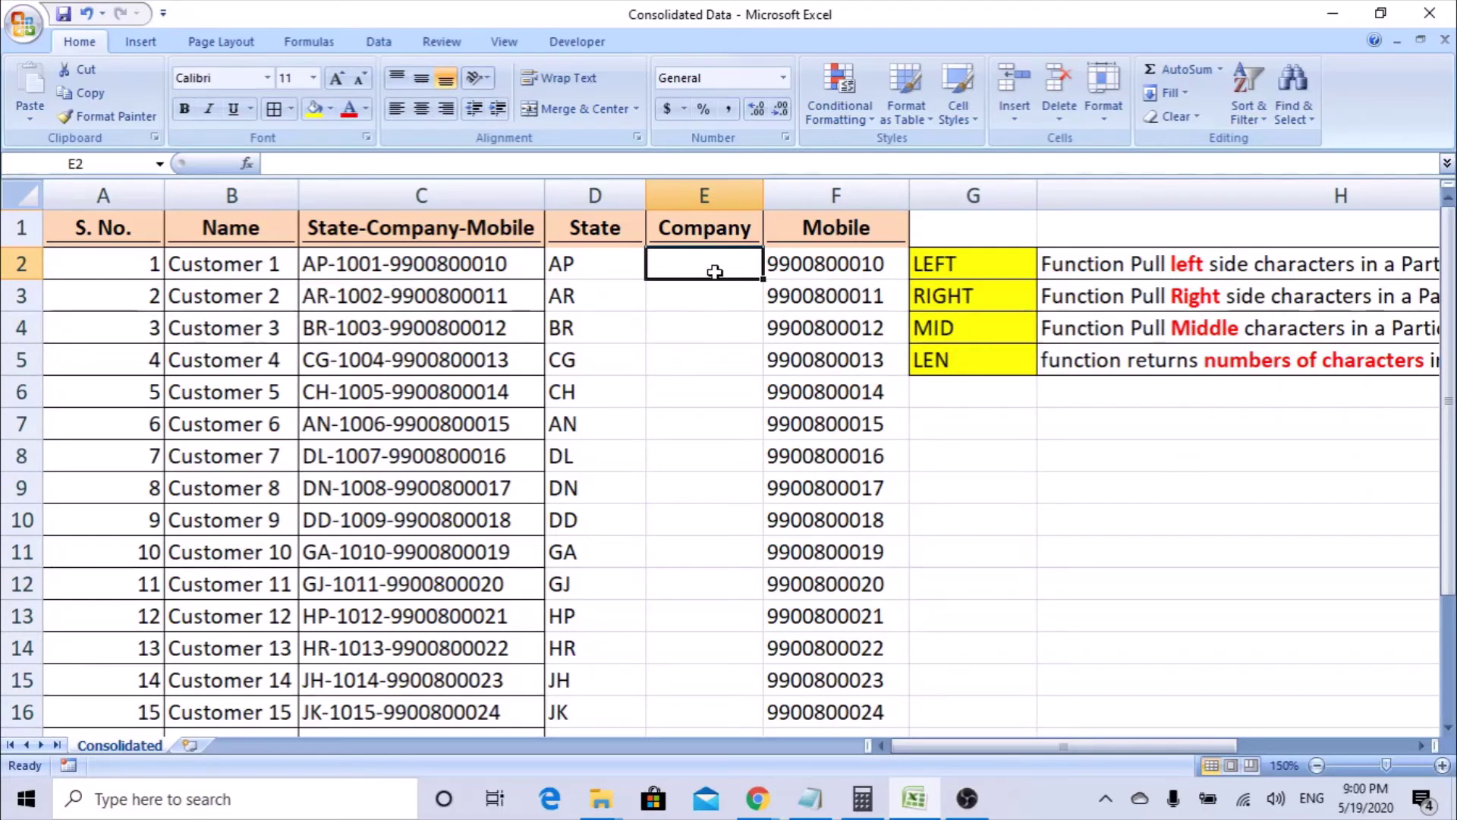
Start a MID formula in E2 with C2 as its text argument.
text(=mid)
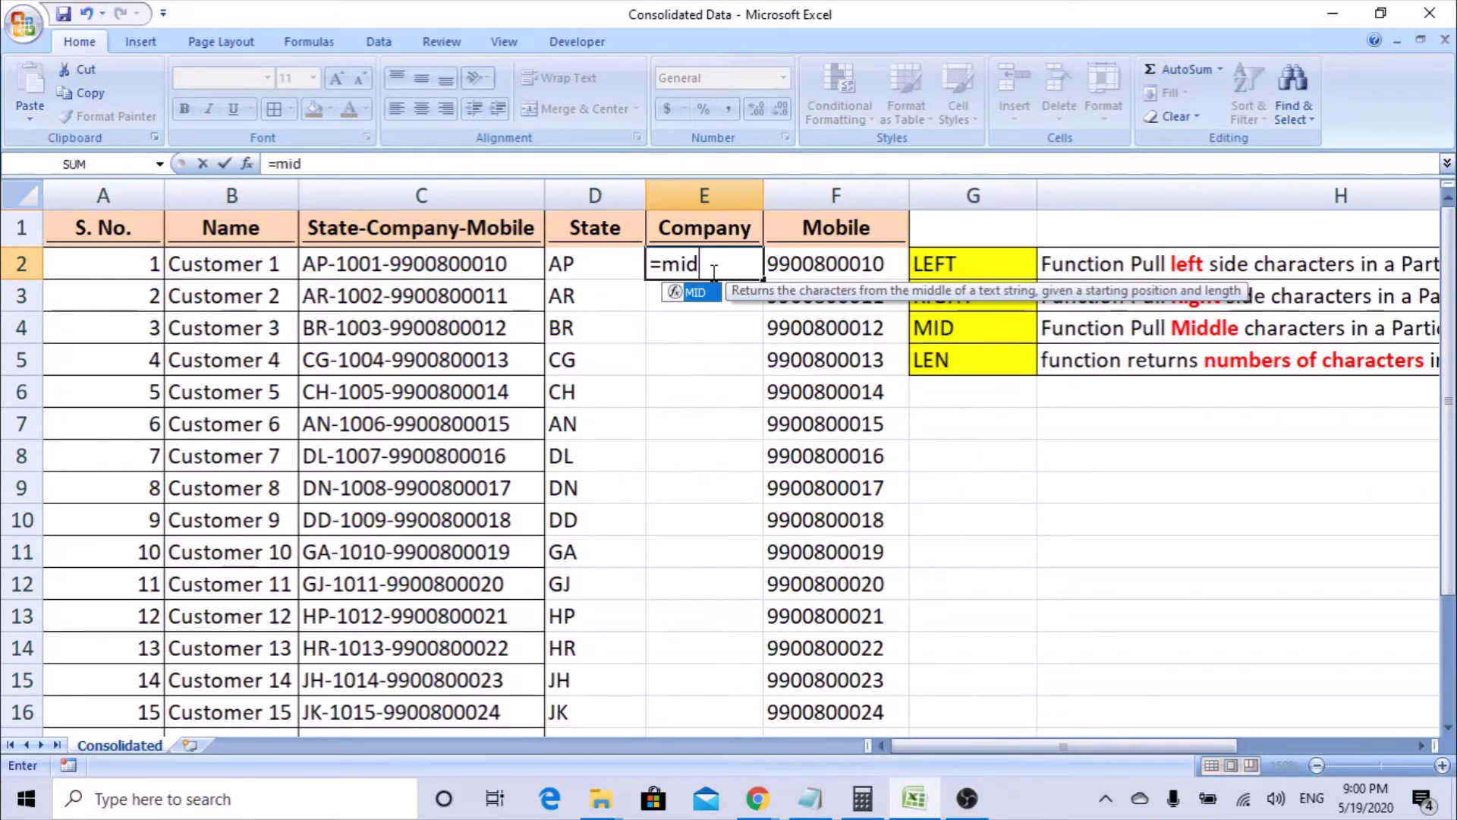
key(Tab)
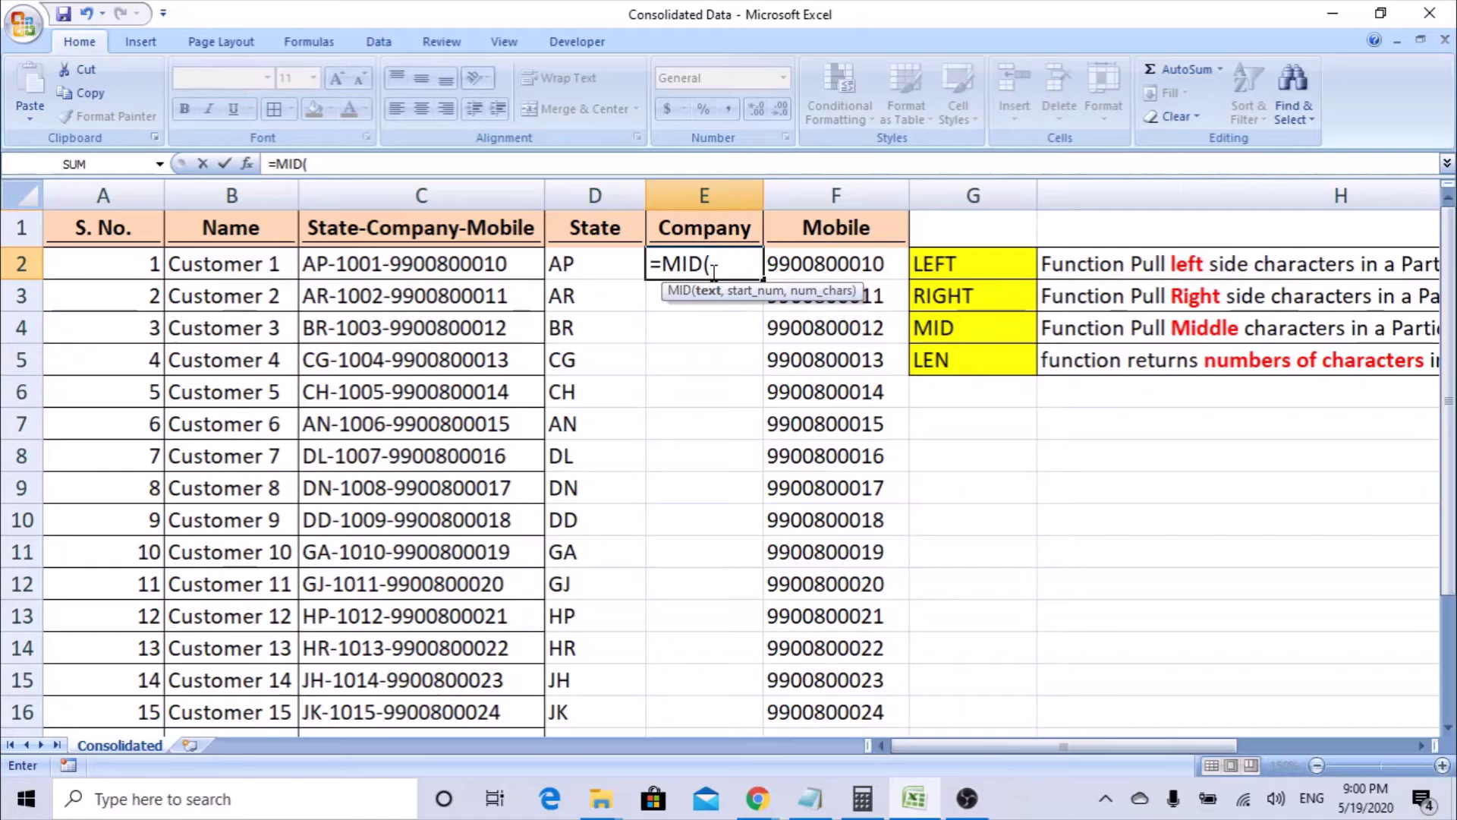
click(247, 164)
drag(763, 333, 713, 327)
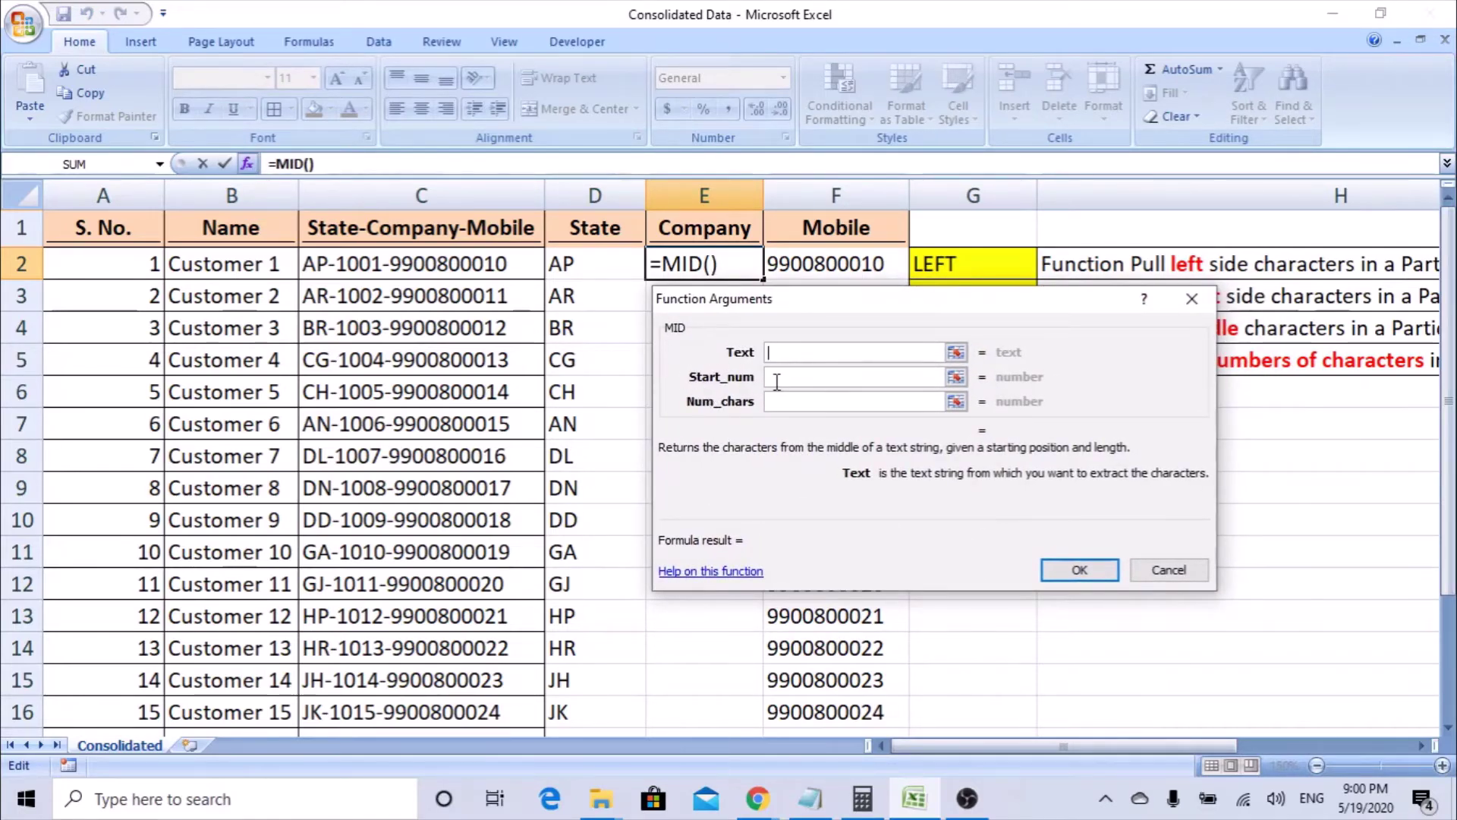
click(365, 264)
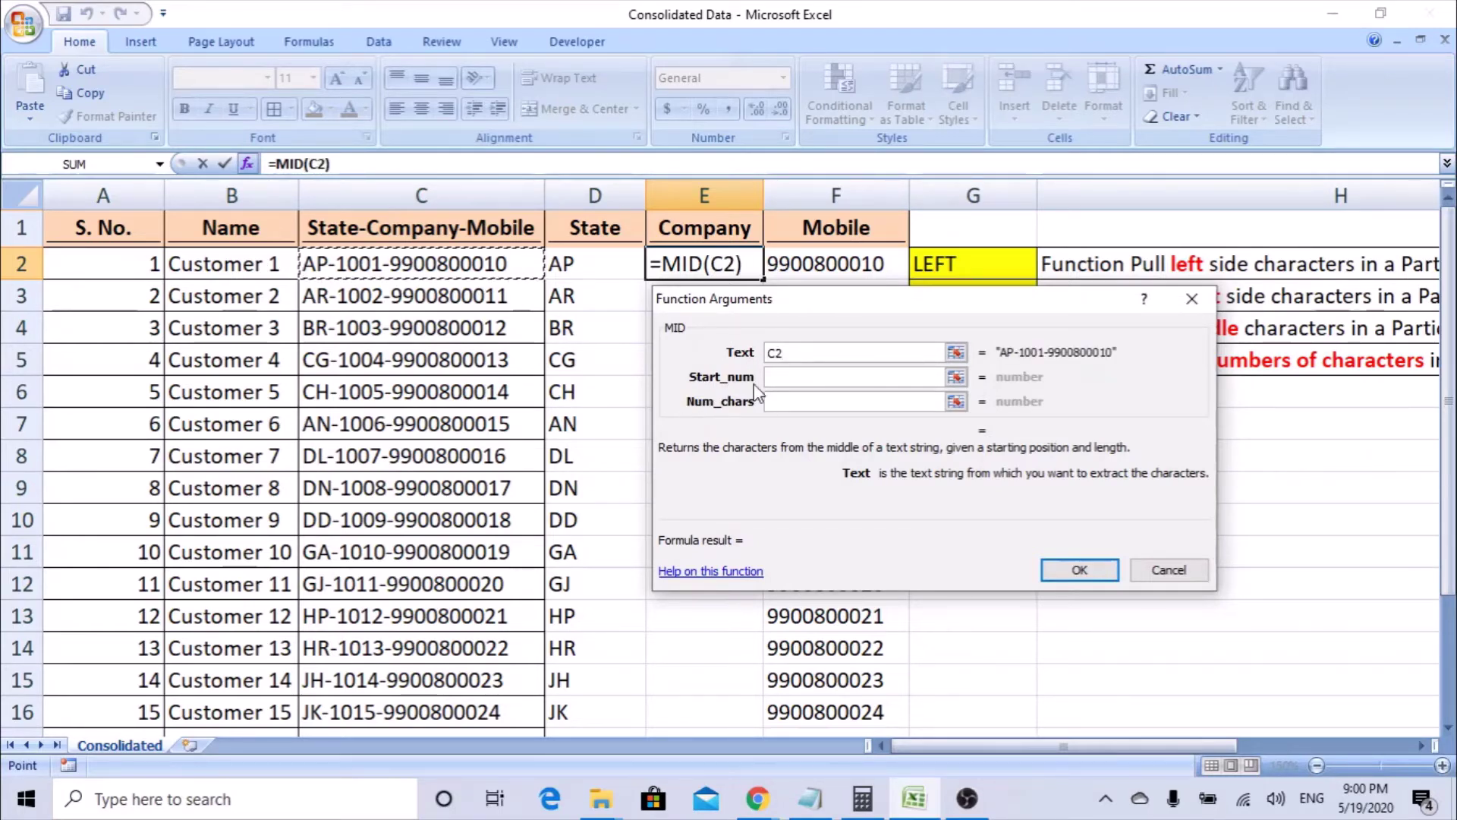
drag(811, 301, 773, 302)
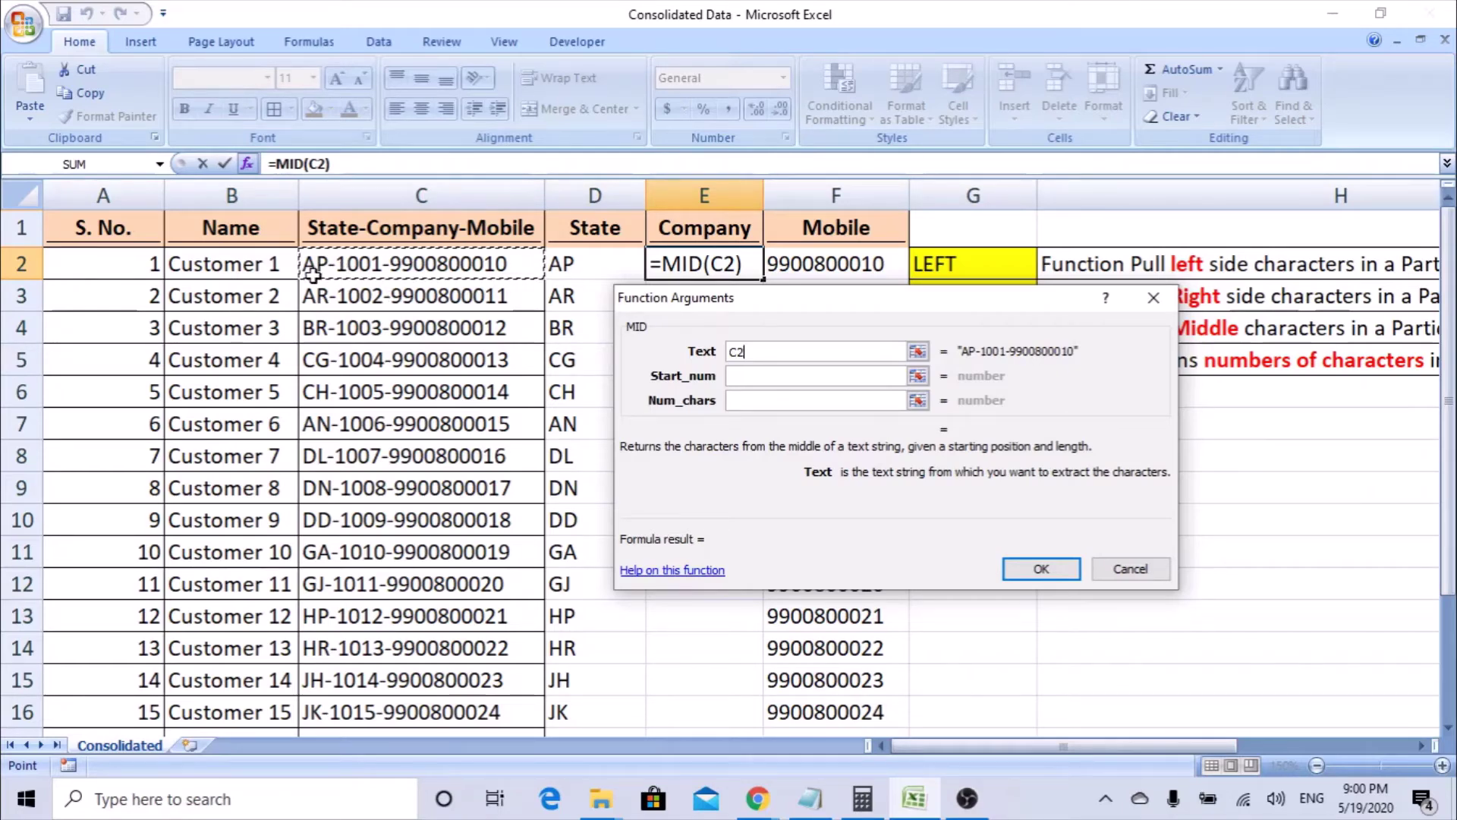
Set MID's start position to 4 and character count to 4, confirming =MID(C2,4,4) showing 1001.
key(Tab)
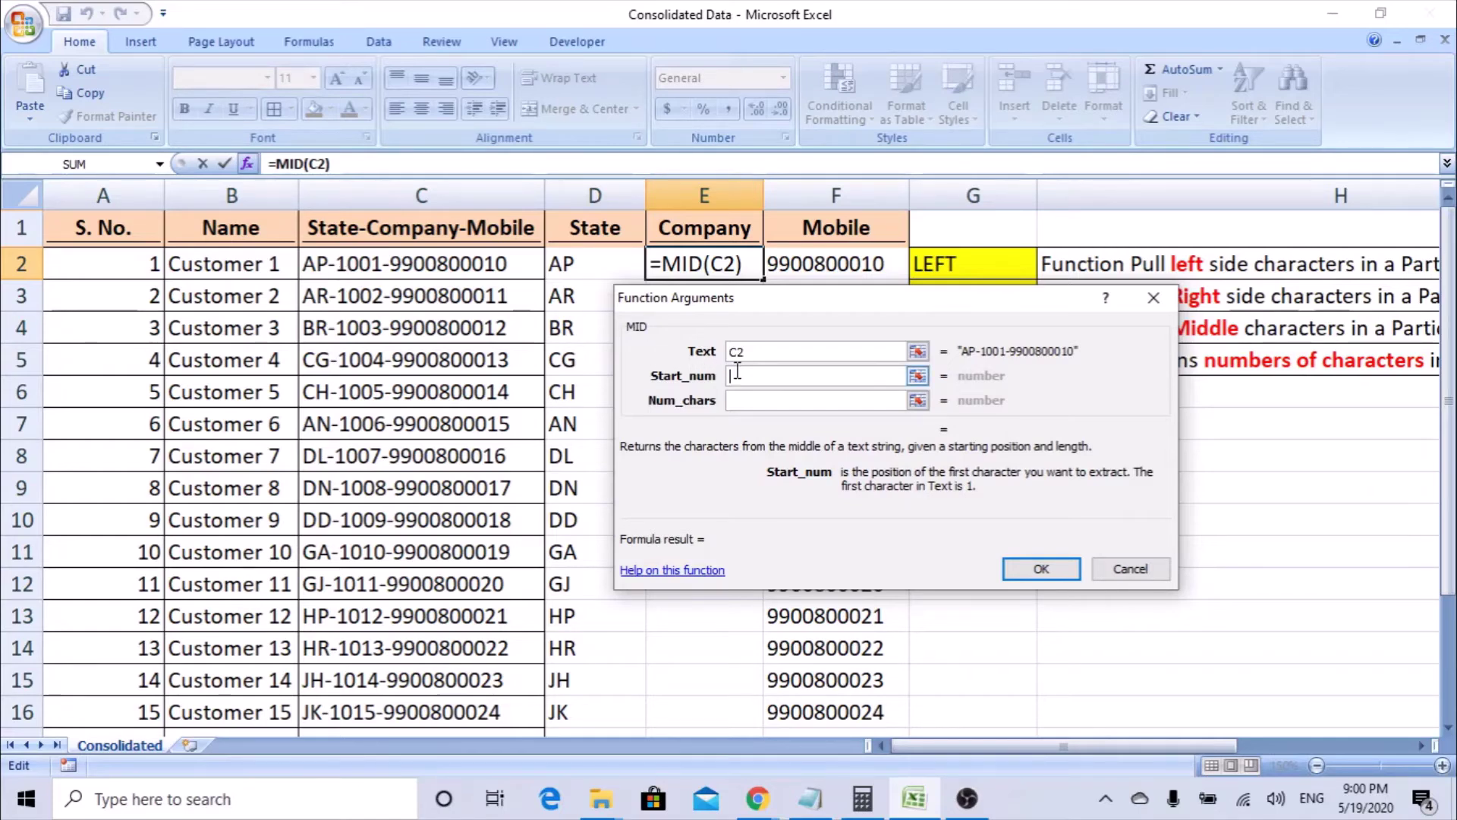
text(4)
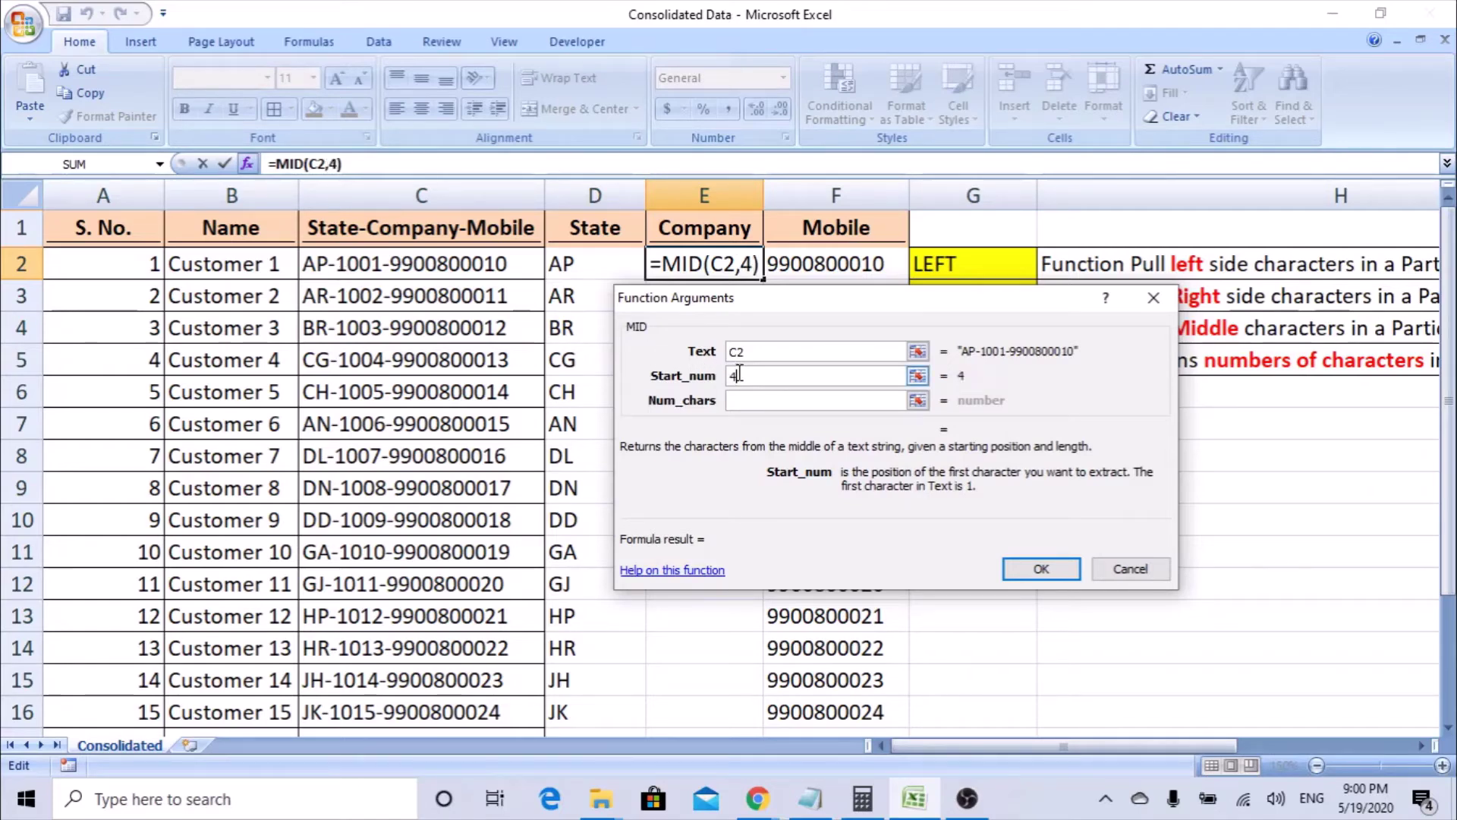
click(733, 407)
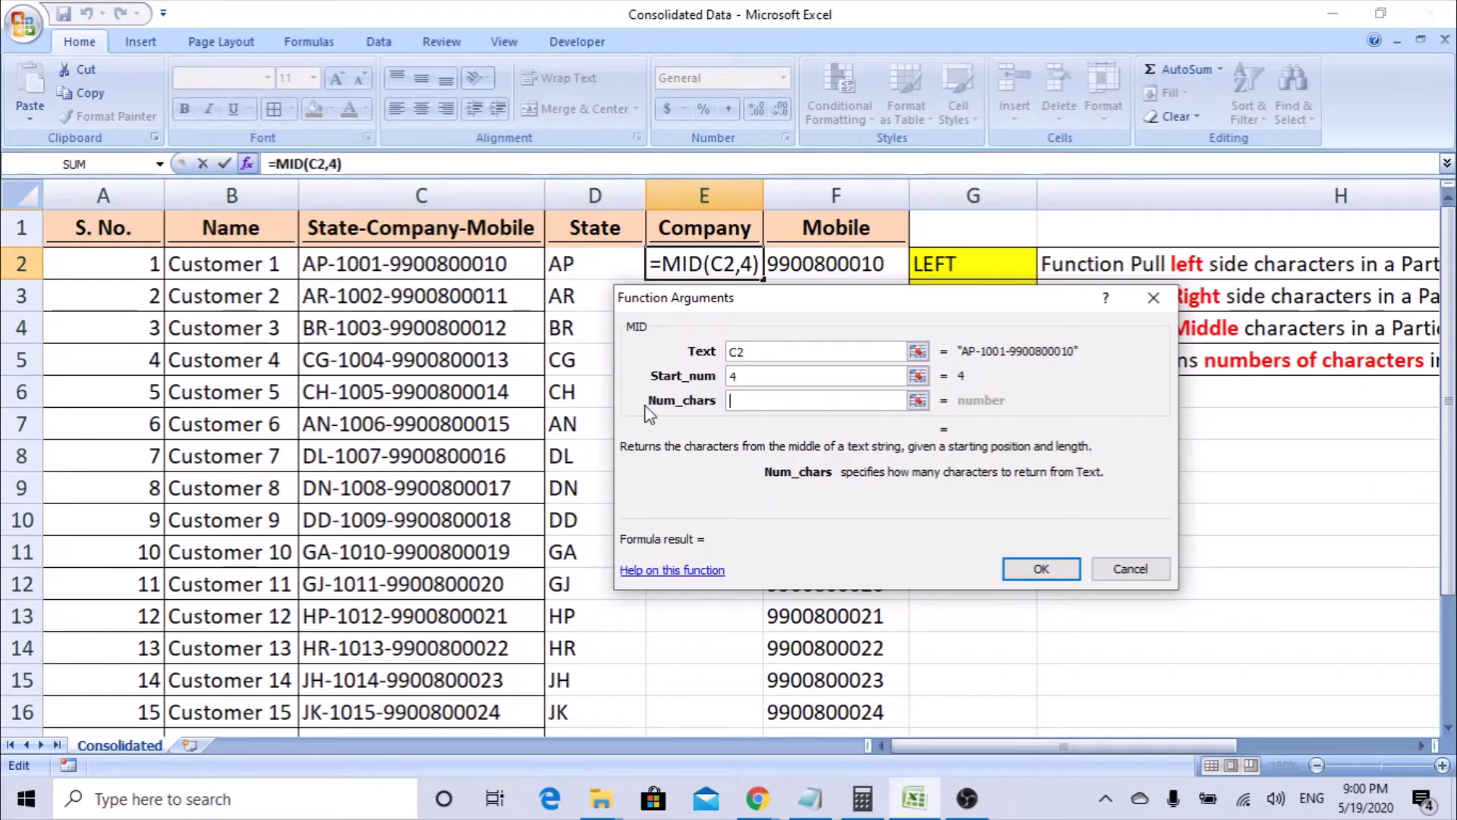
text(4)
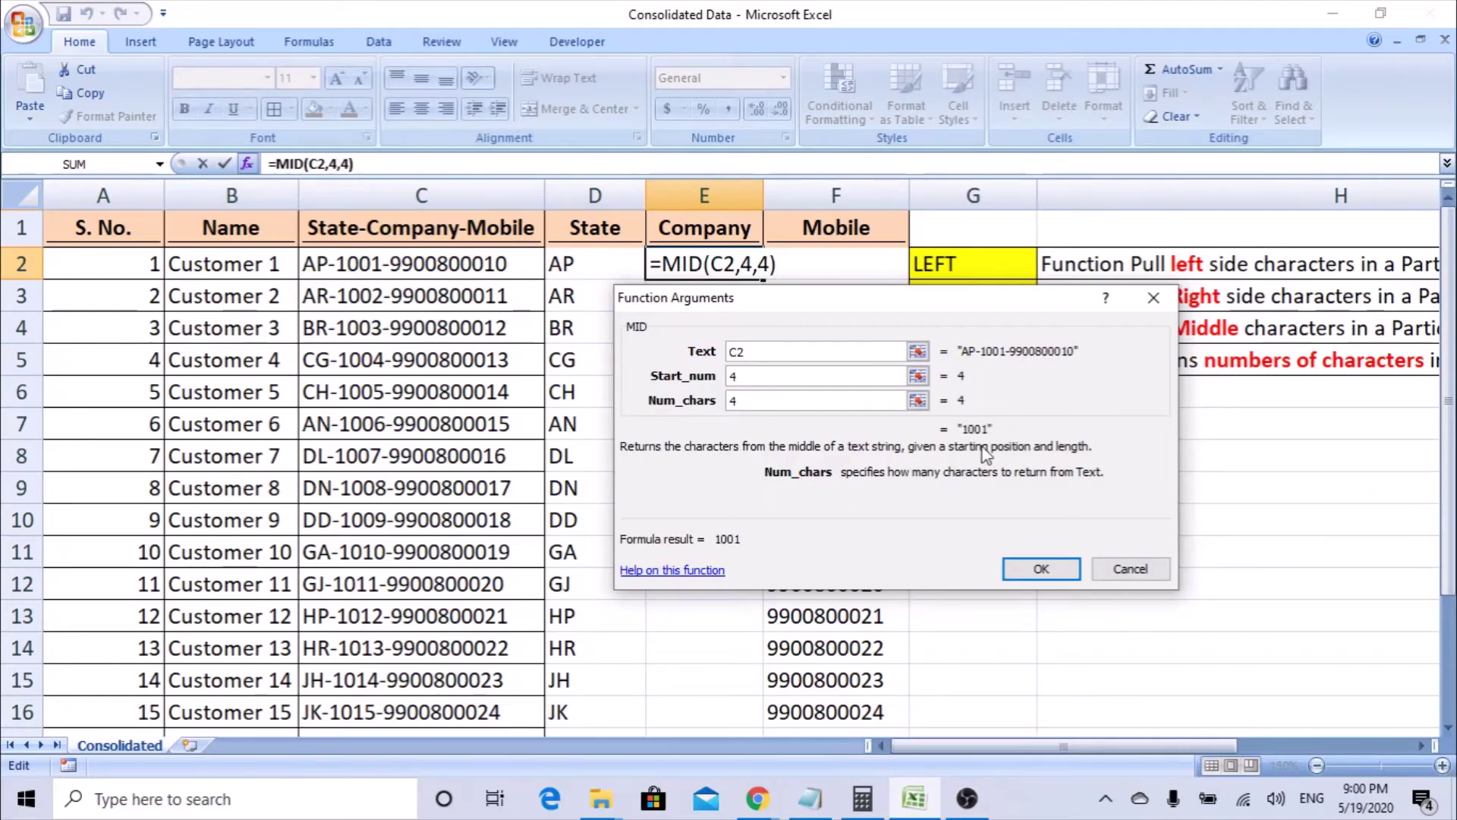
click(765, 377)
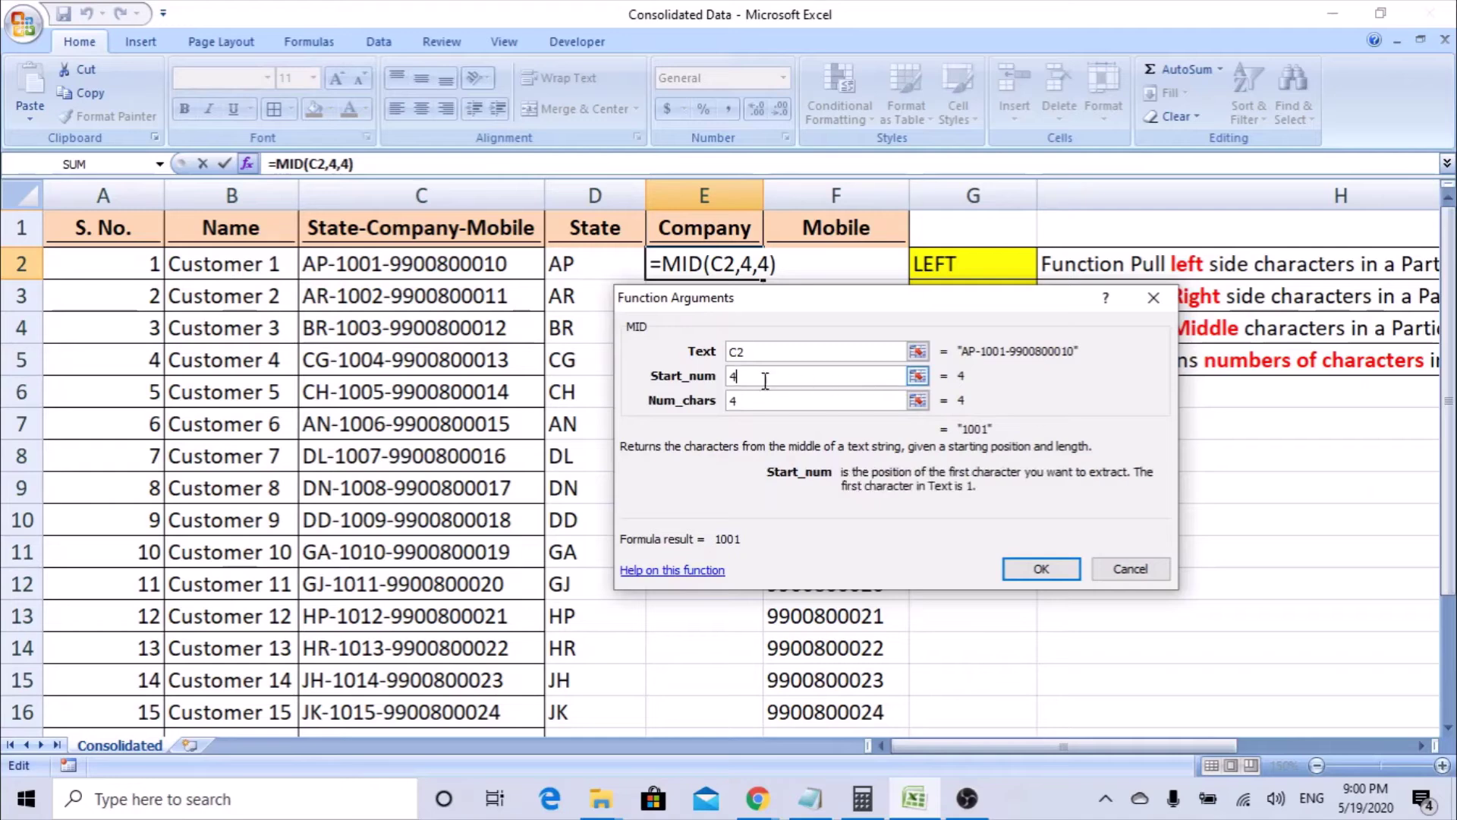
key(BackSpace)
text(2)
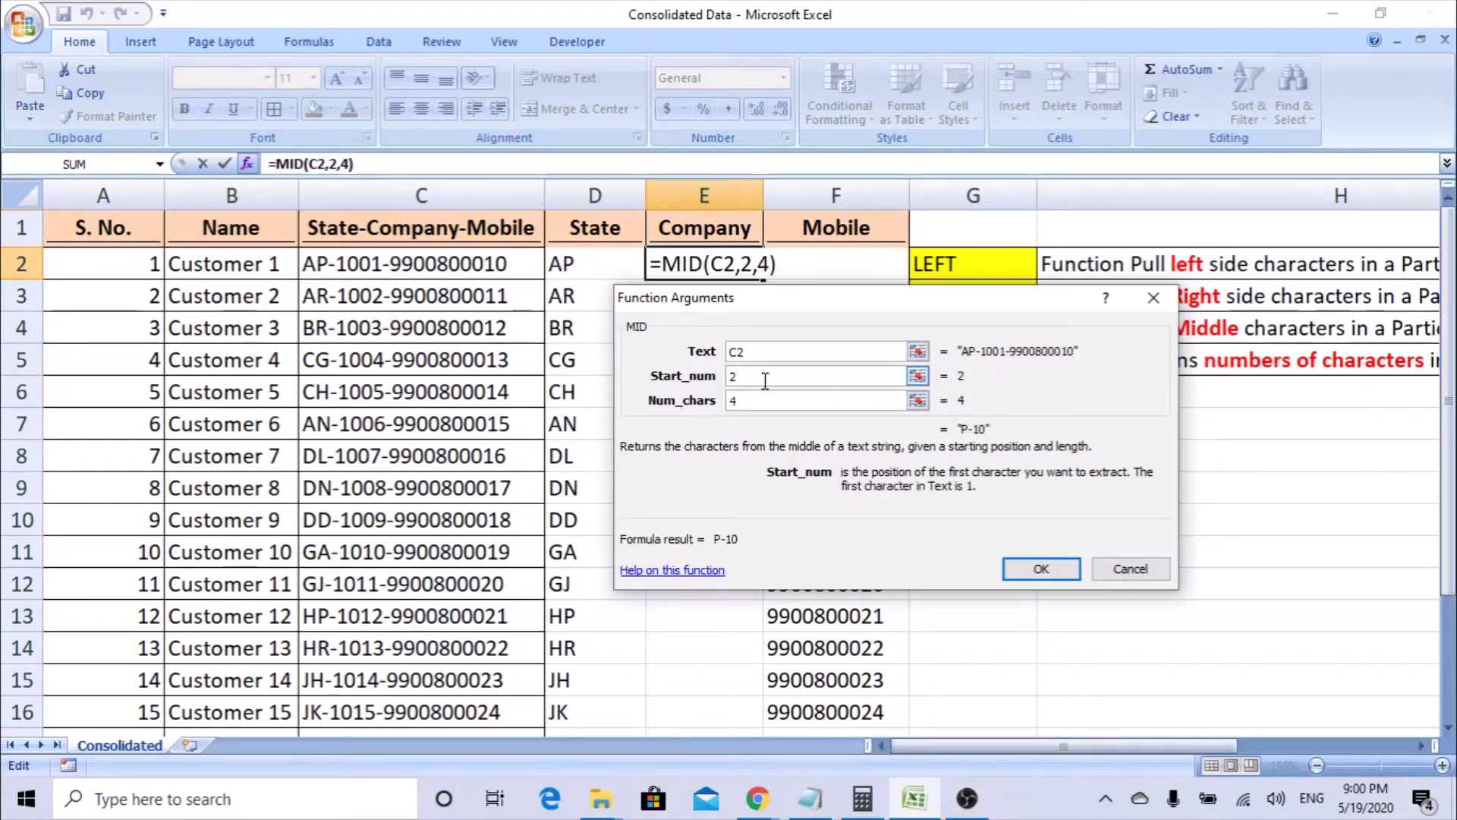
key(BackSpace)
text(3)
key(BackSpace)
text(4)
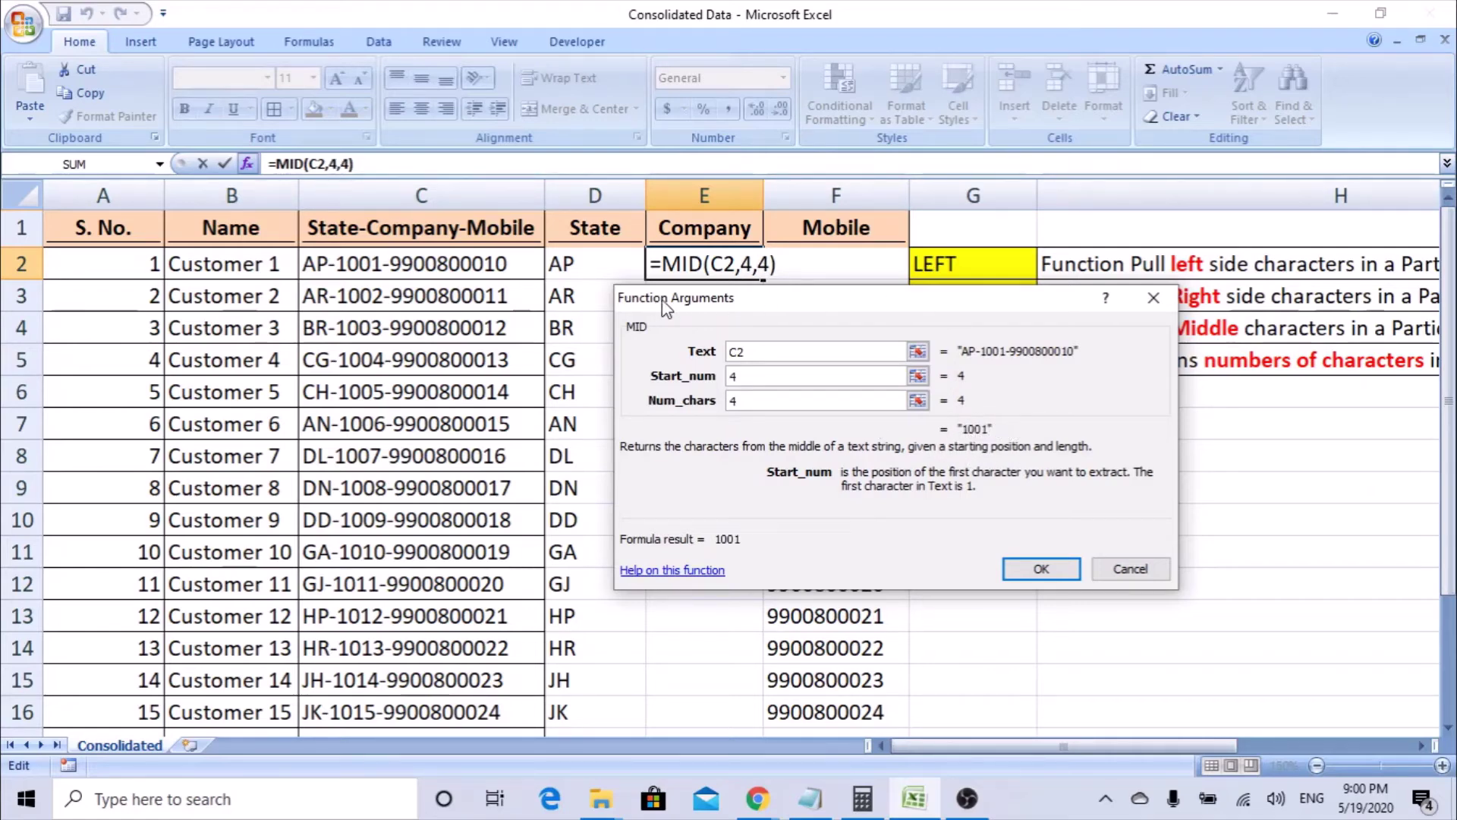
click(1040, 570)
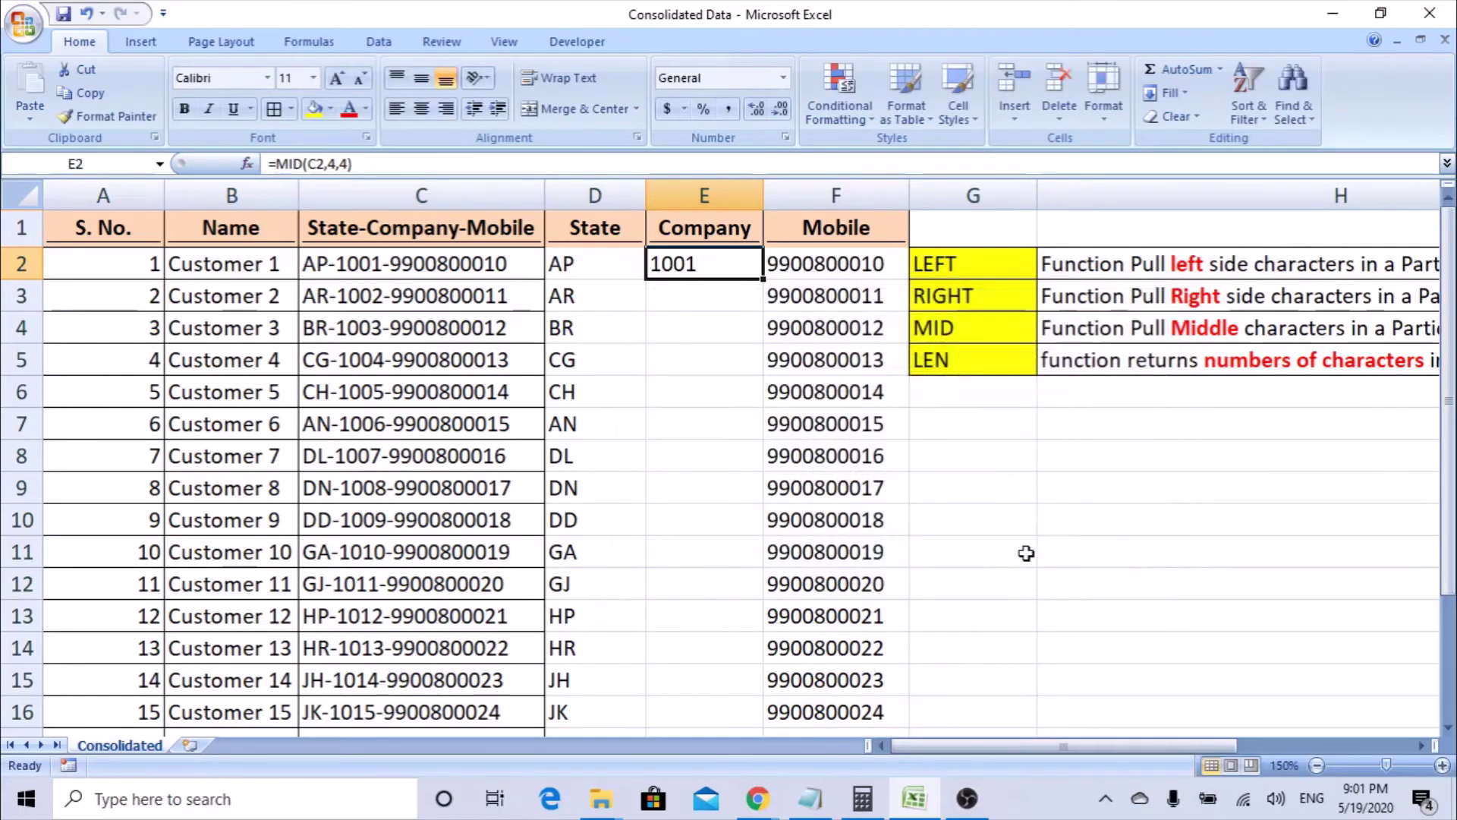
Fill the MID formula from E2 down to E21, giving company codes 1001 through 1020.
drag(767, 280, 756, 750)
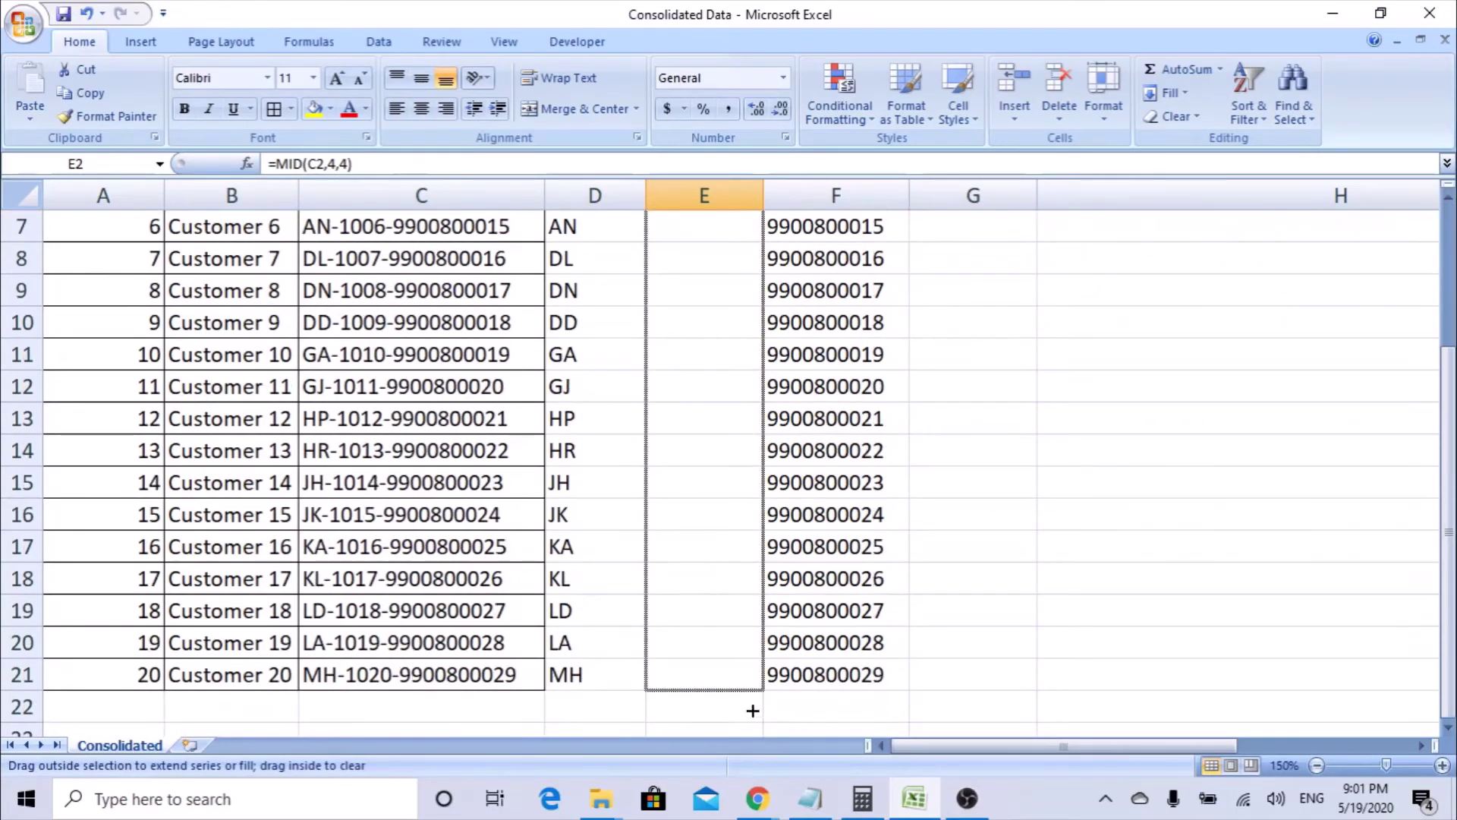
drag(752, 687, 750, 685)
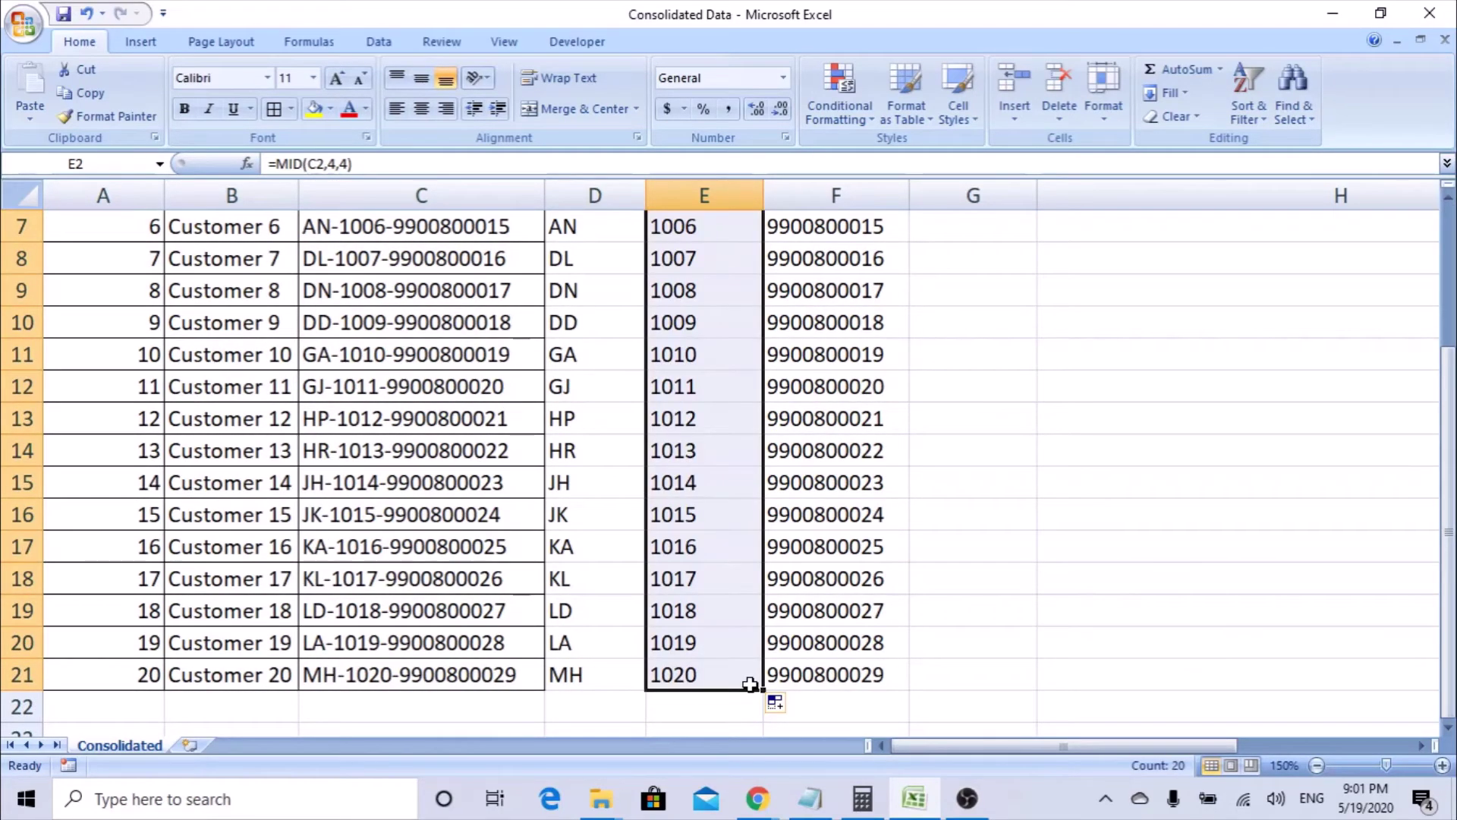
scroll(750, 685, up, 2)
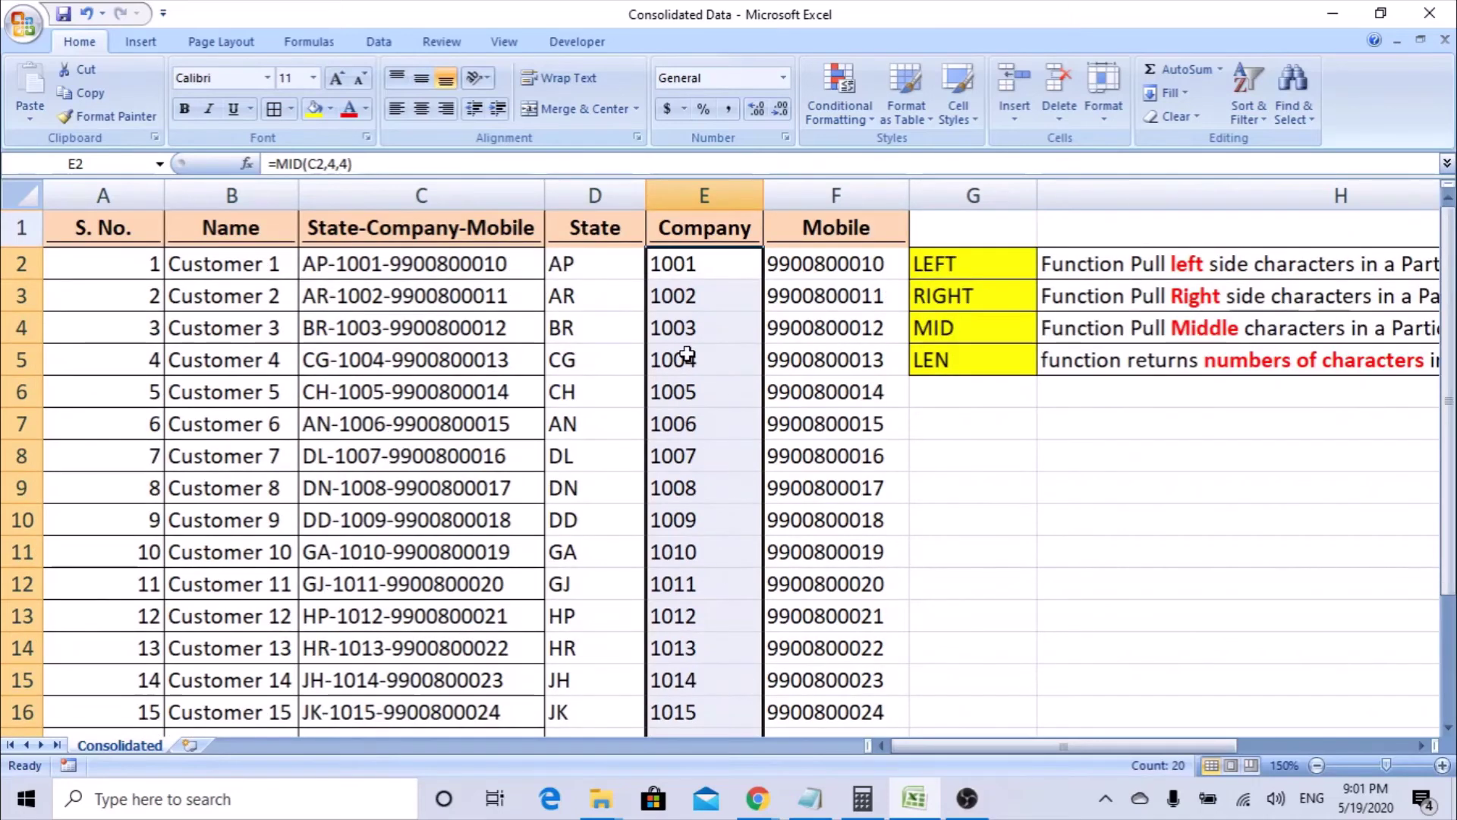
click(702, 271)
click(573, 270)
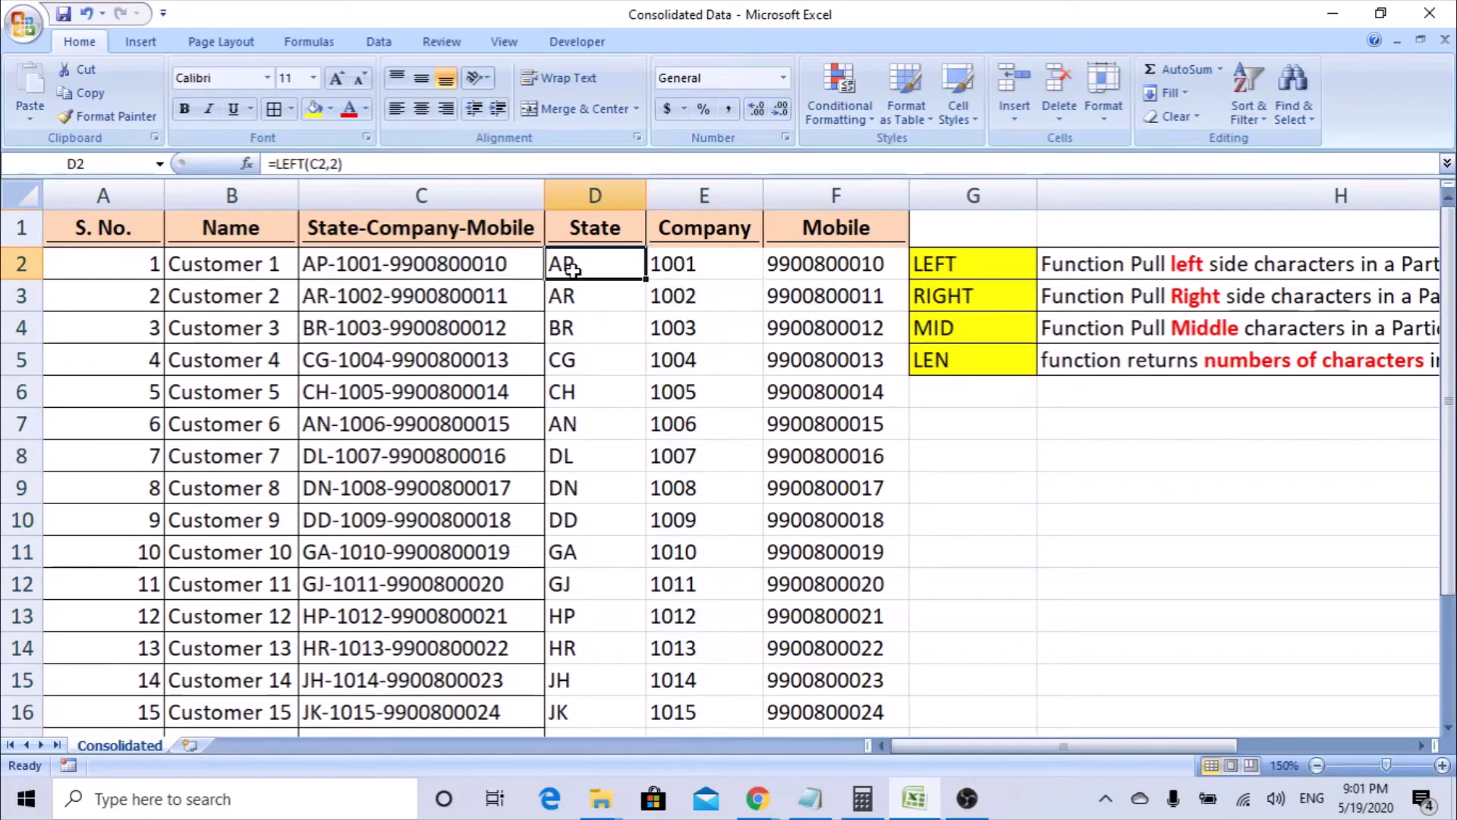
click(658, 269)
Select D2:F21 and copy the State, Company and Mobile results.
drag(573, 257, 806, 258)
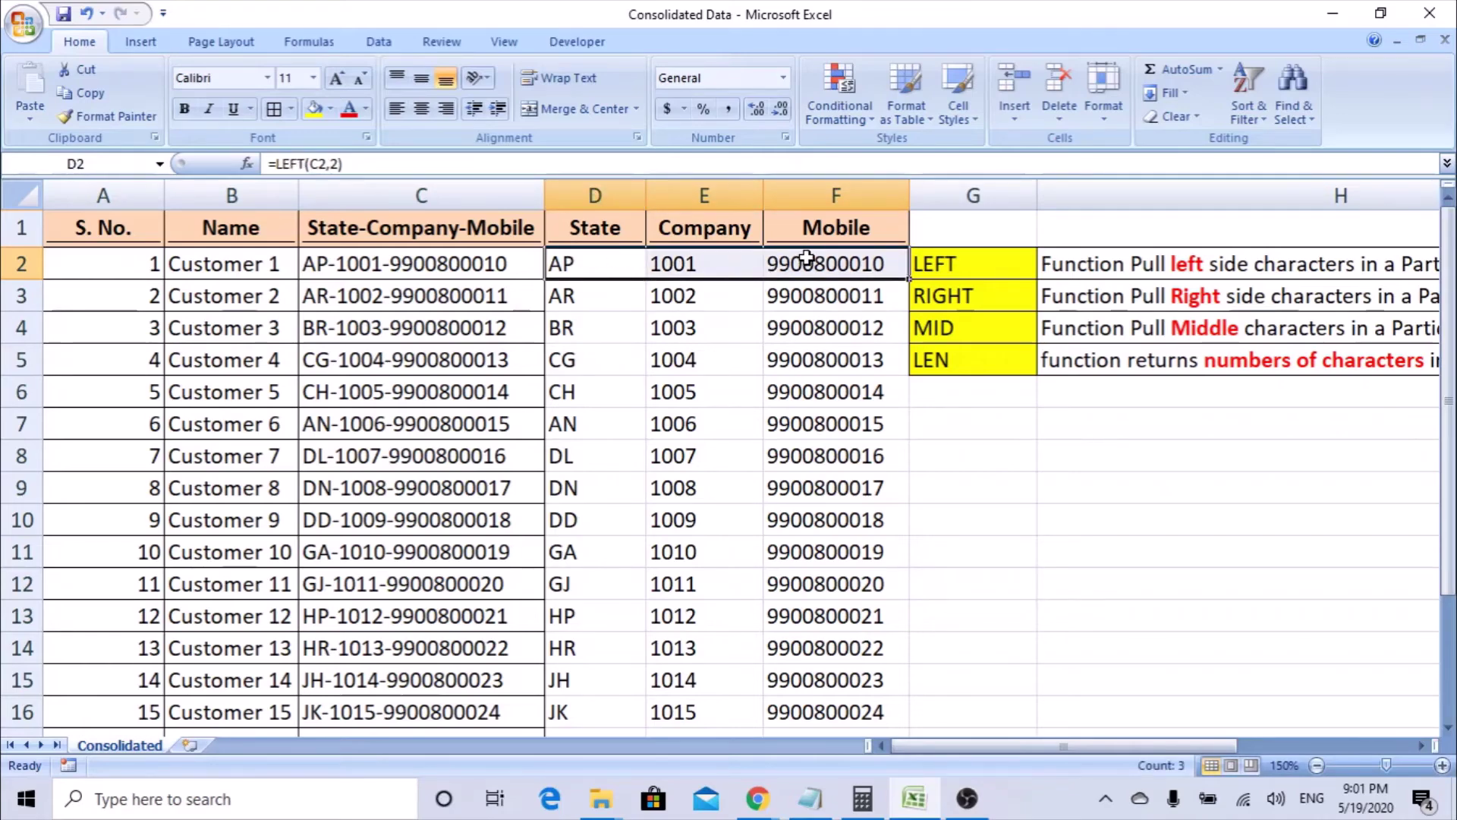
key(ctrl+shift+Down)
scroll(767, 402, down, 3)
scroll(759, 420, up, 3)
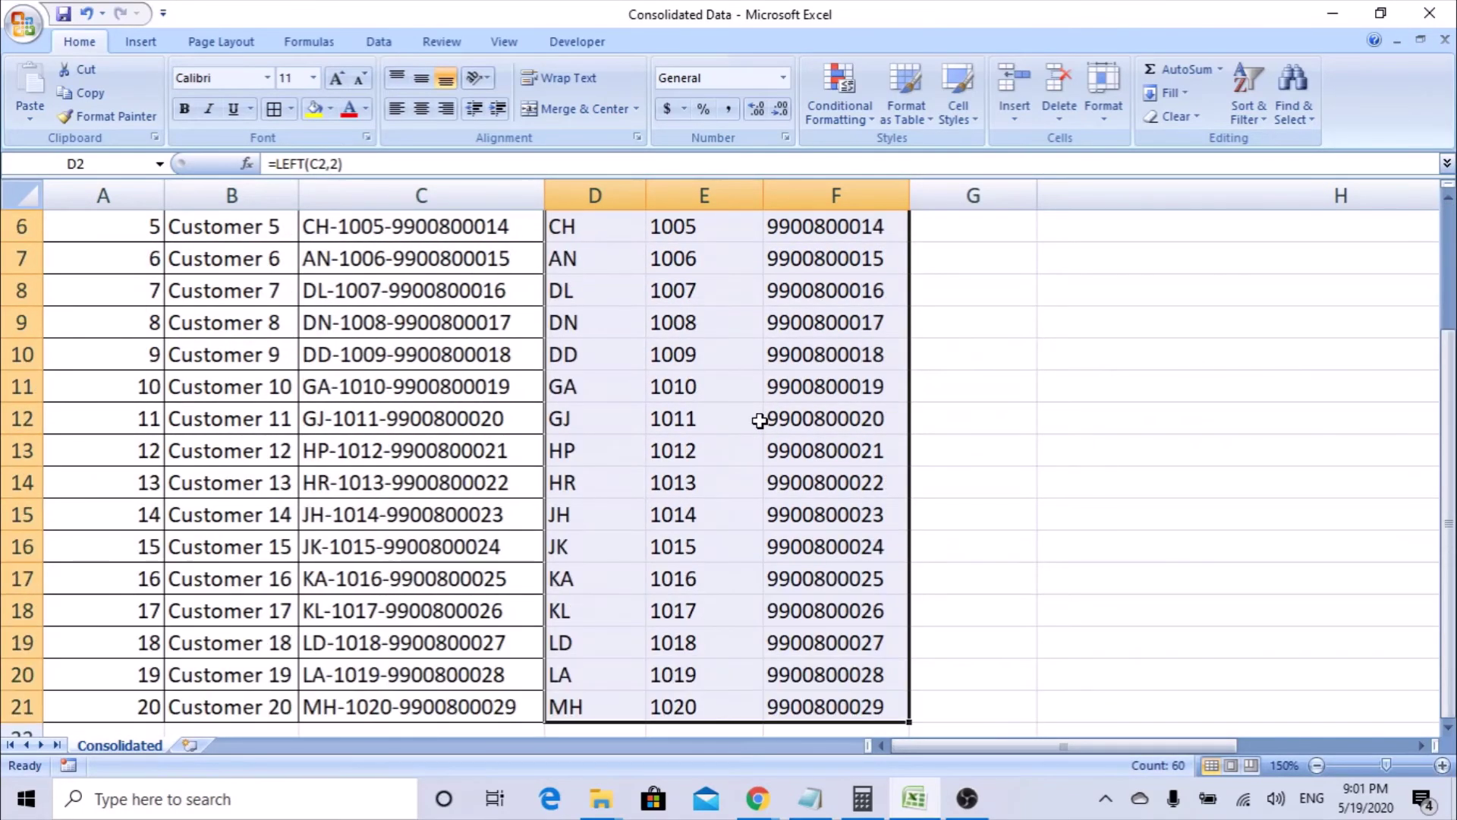
scroll(759, 419, up, 2)
key(ctrl+c)
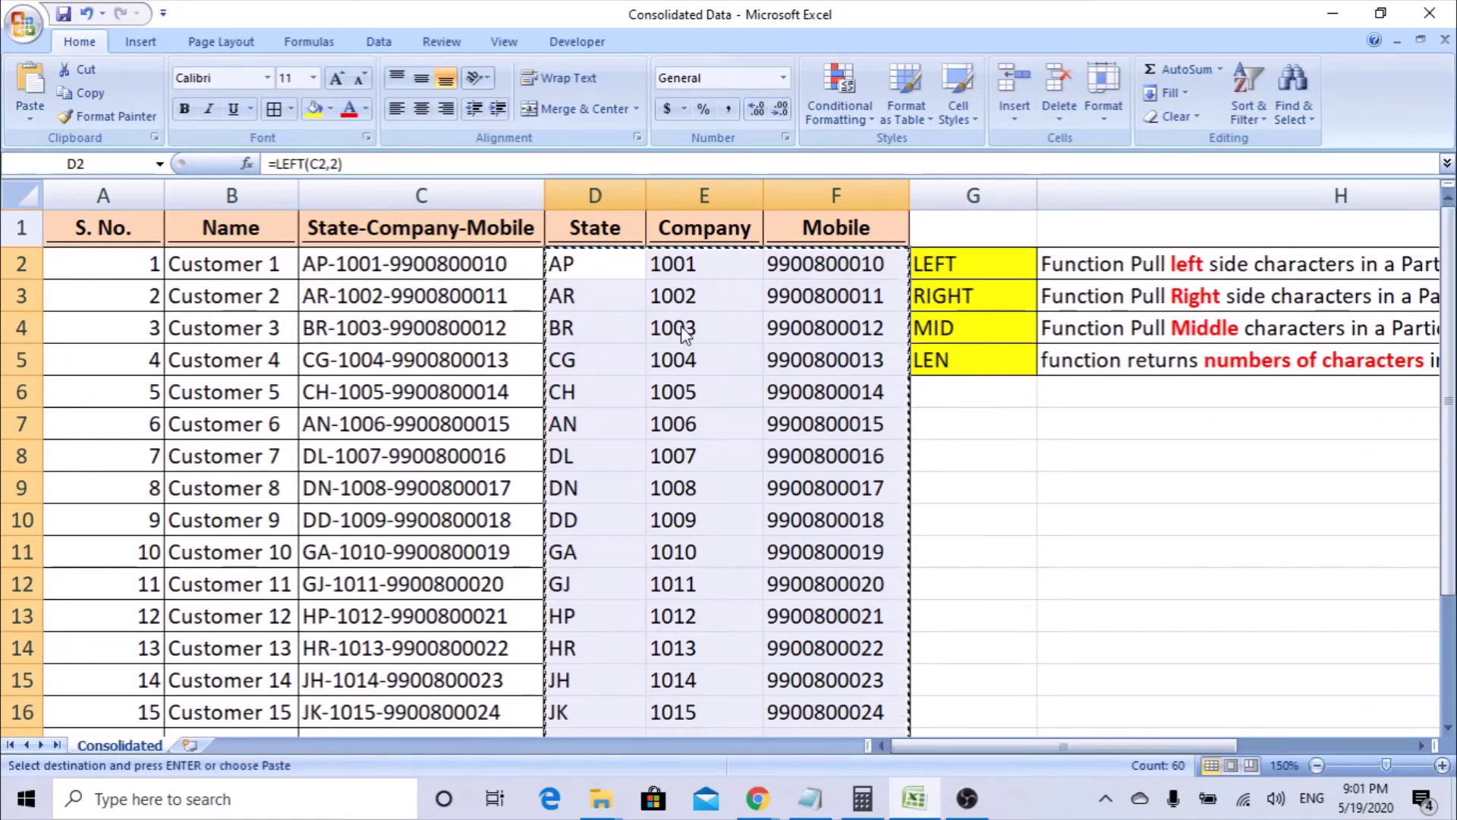
Paste the copied D2:F21 results back in place as values only.
right_click(588, 268)
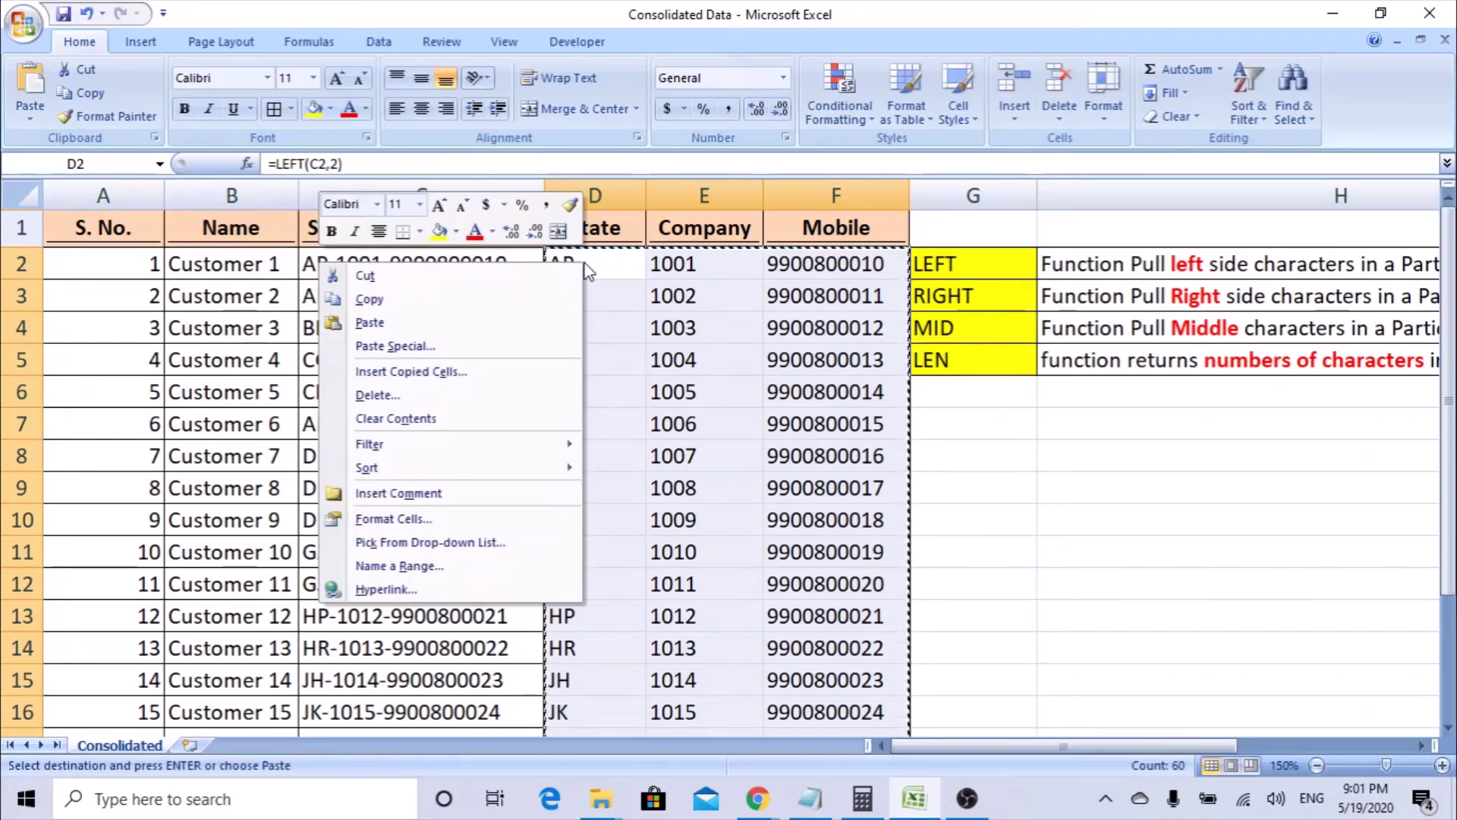
click(437, 347)
click(287, 270)
click(490, 489)
Verify that D2, E2 and F2 now hold plain values rather than formulas.
click(705, 296)
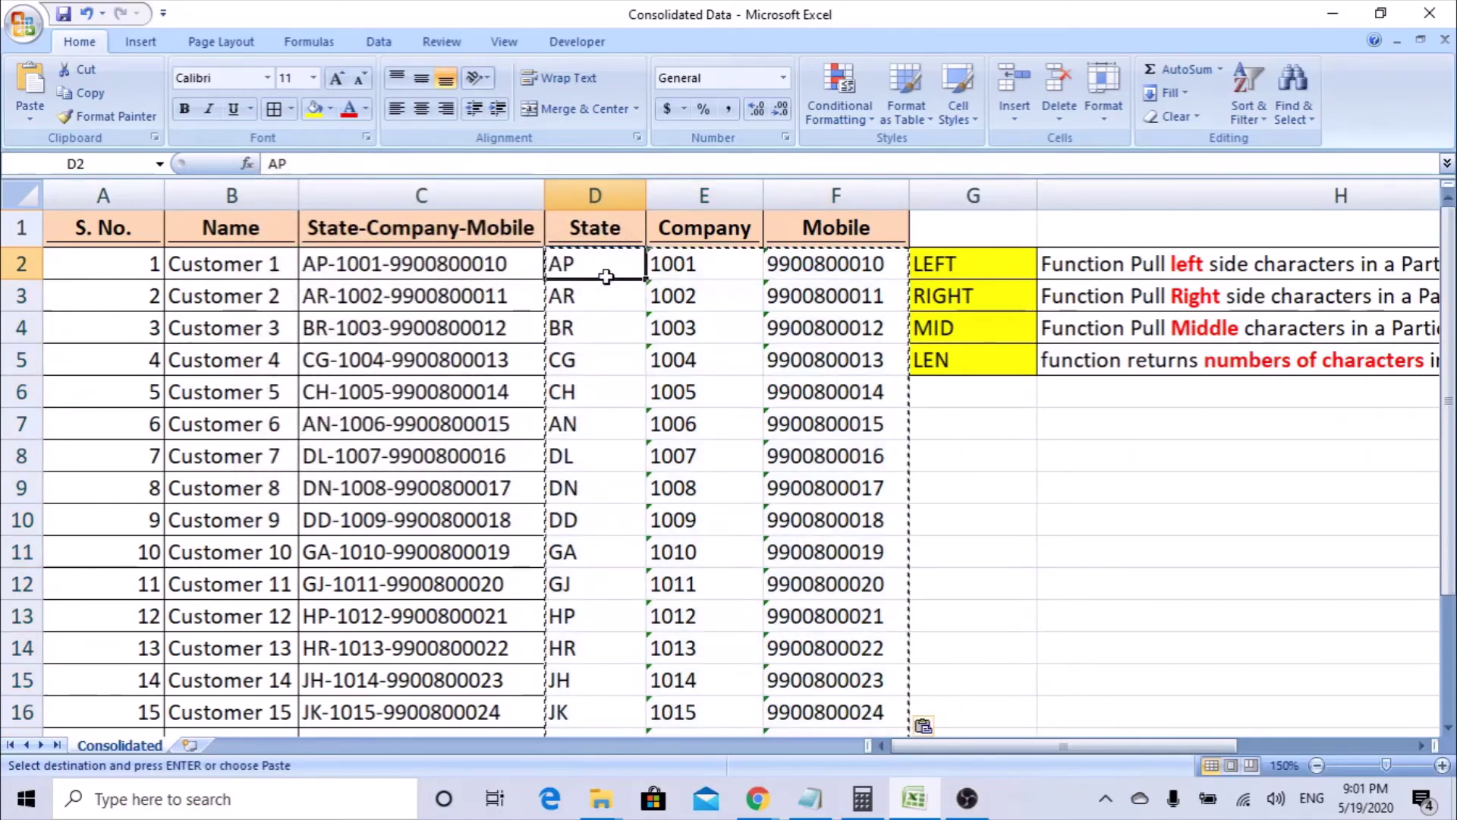
click(703, 264)
click(820, 264)
click(612, 270)
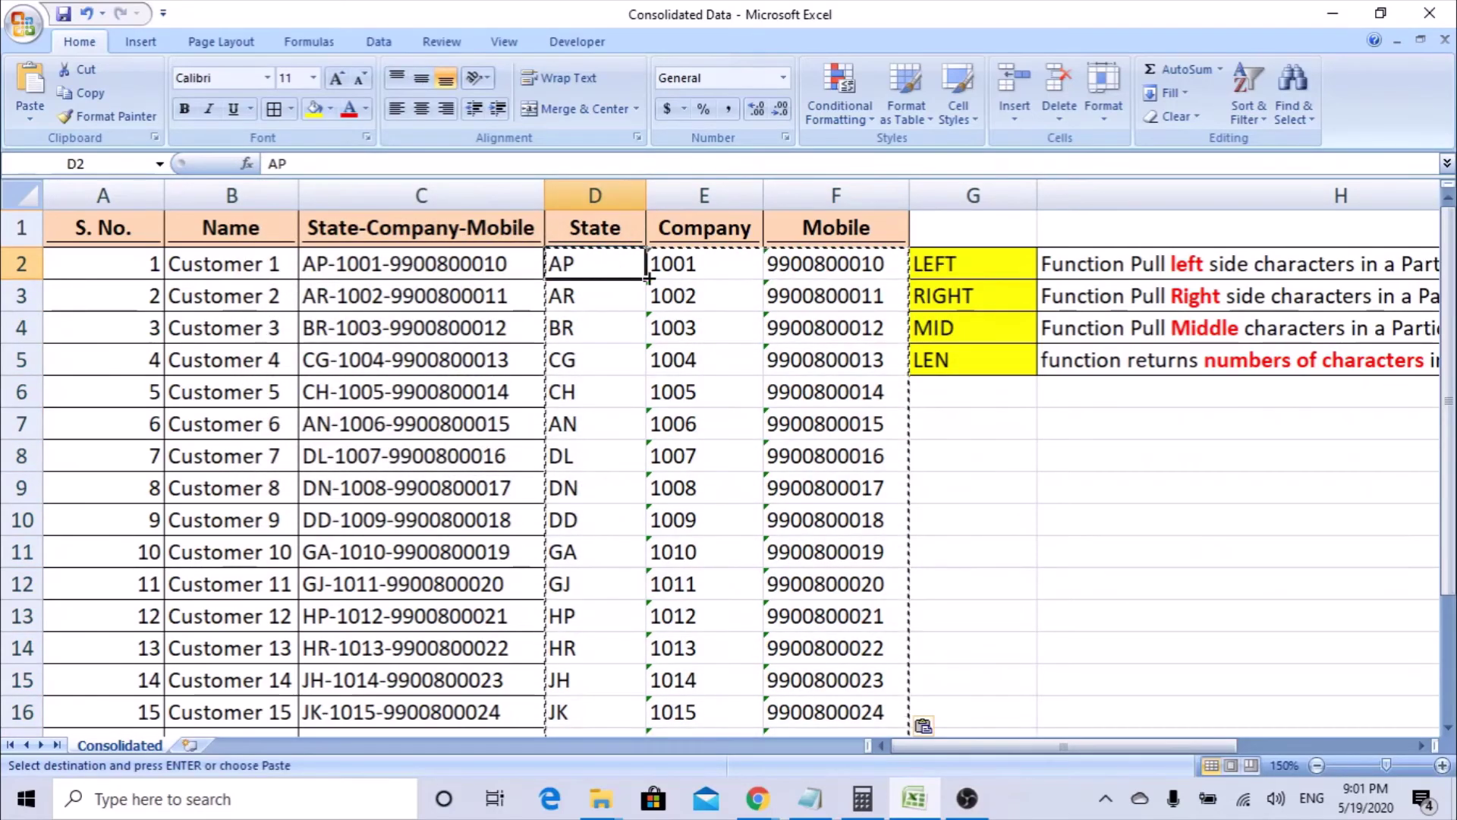
click(698, 266)
click(816, 266)
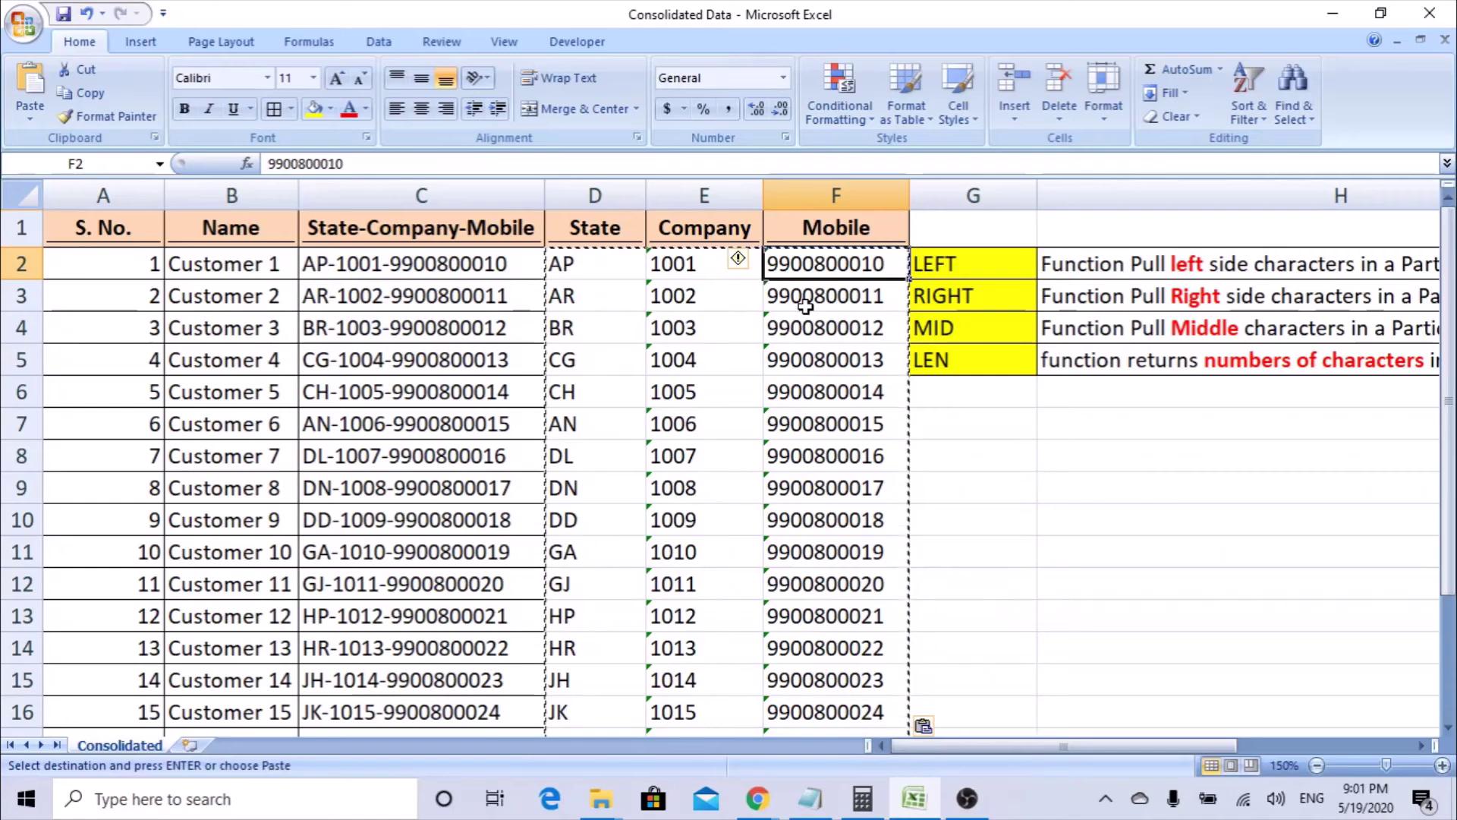
click(963, 361)
click(936, 195)
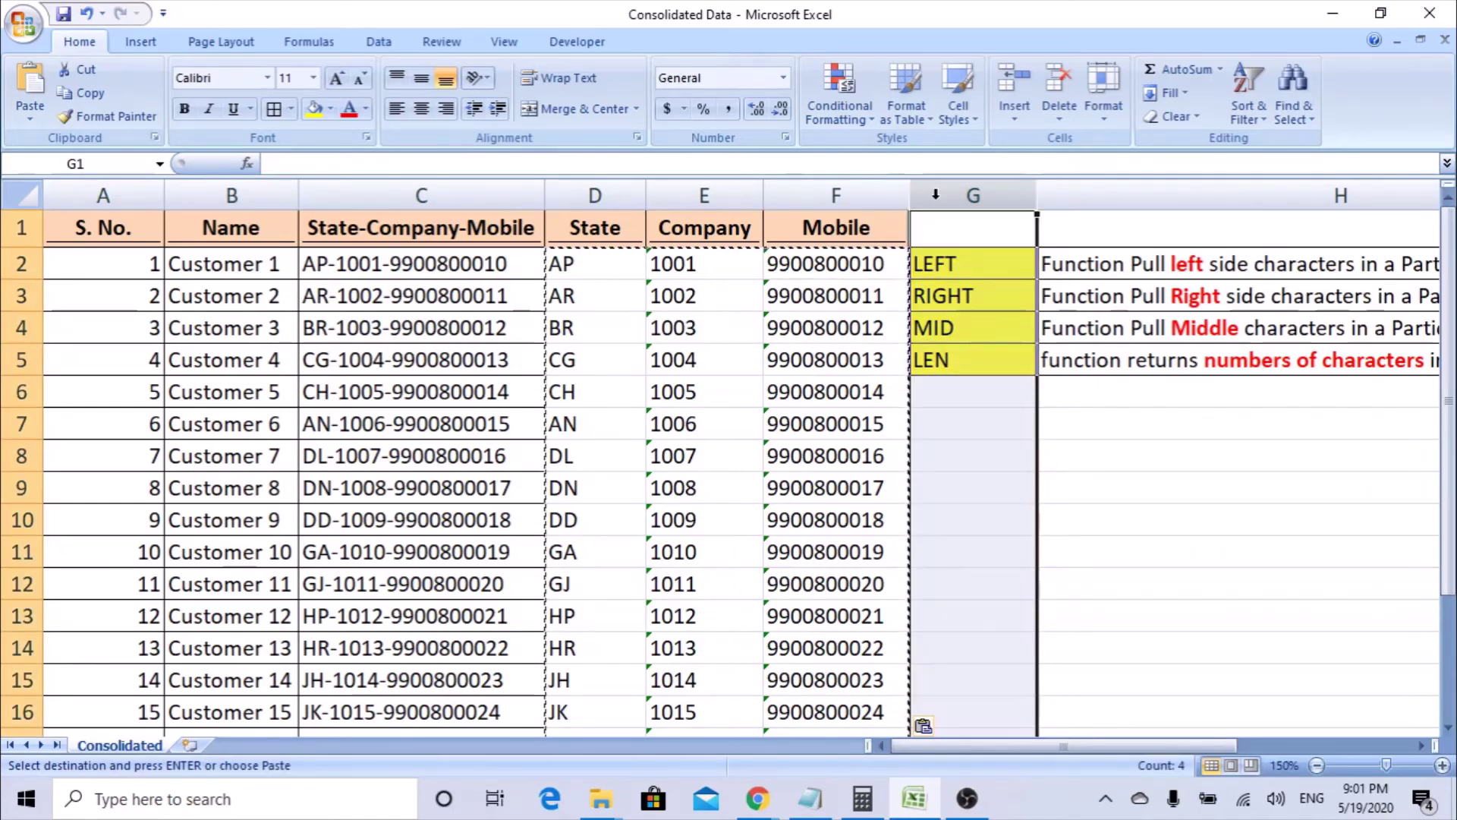
Insert a blank column G before the function notes.
right_click(936, 195)
click(748, 313)
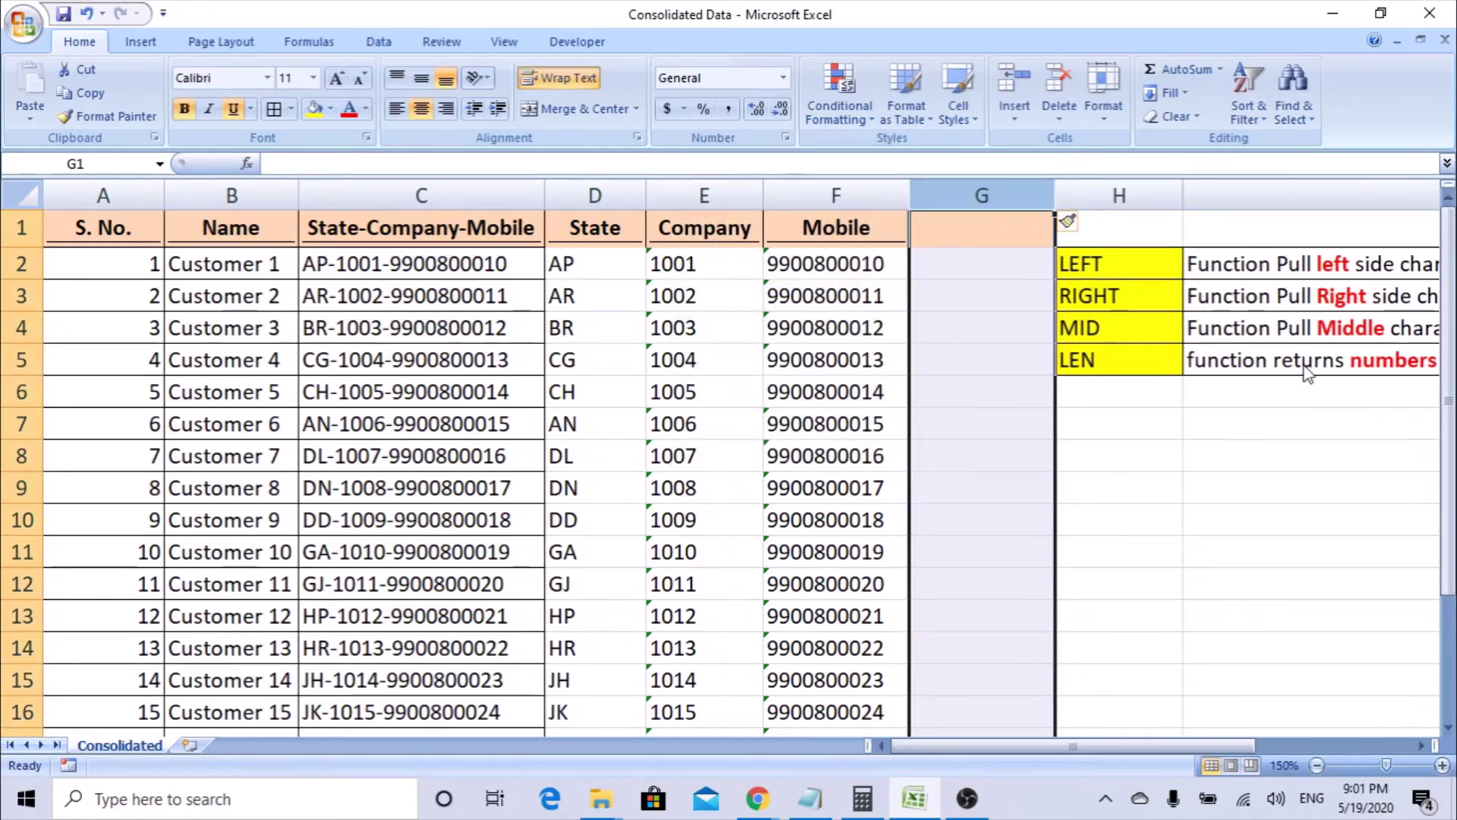
click(1302, 364)
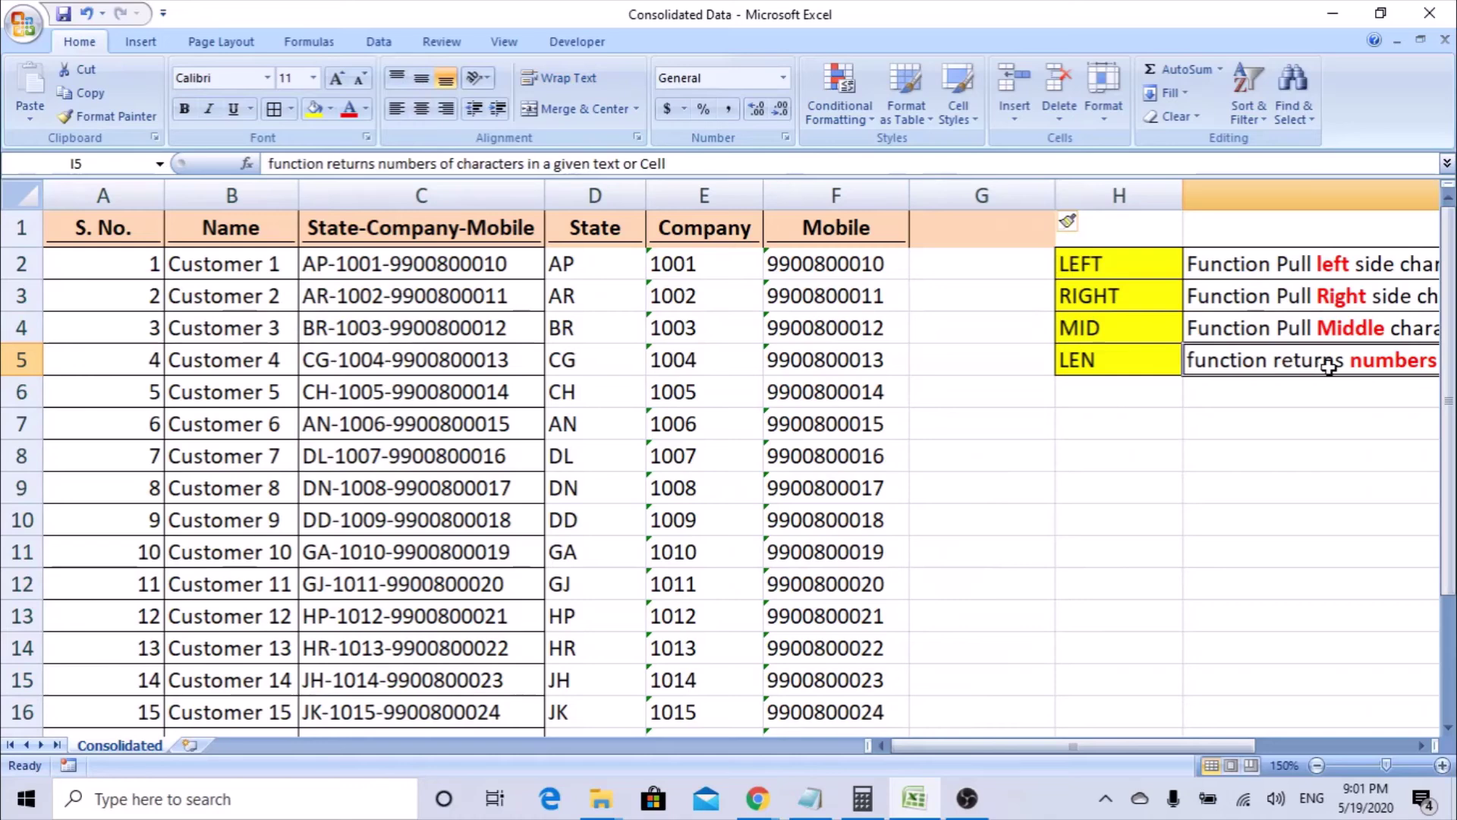
Enter =LEN(F2) in G2 and fill it down, showing 10 for every mobile number.
click(959, 262)
click(858, 266)
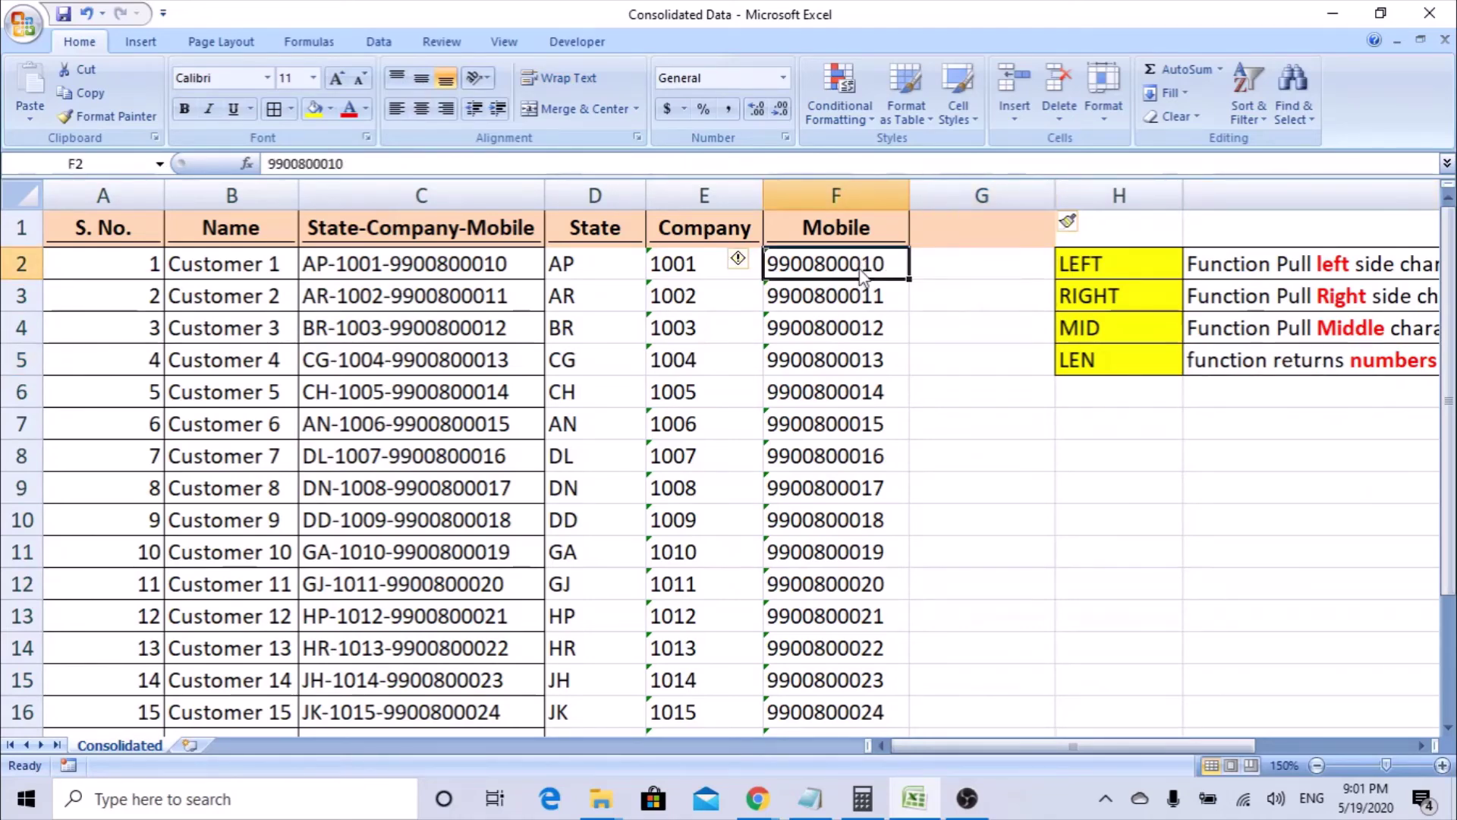
click(947, 271)
text(=len)
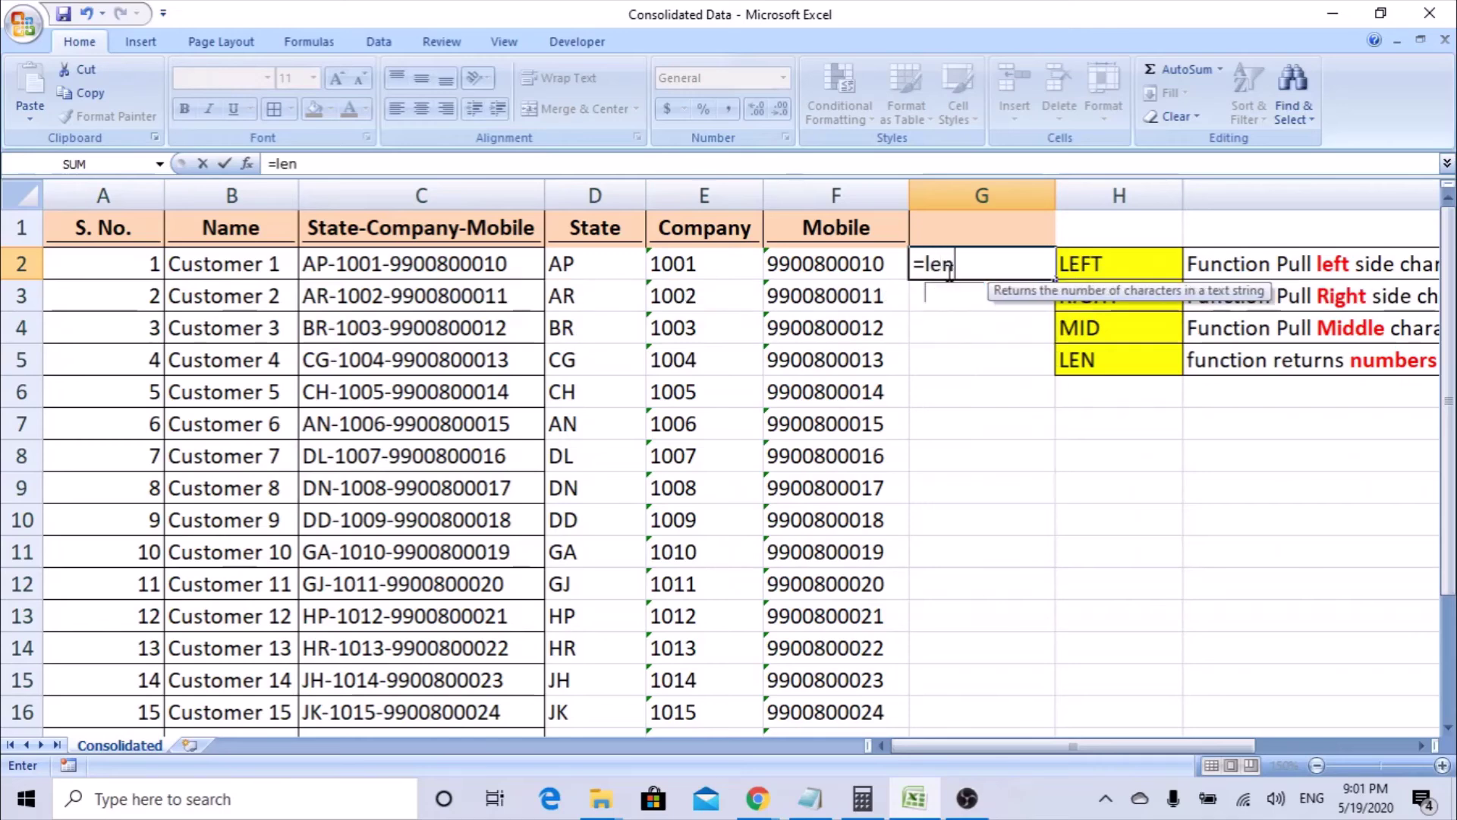
key(Tab)
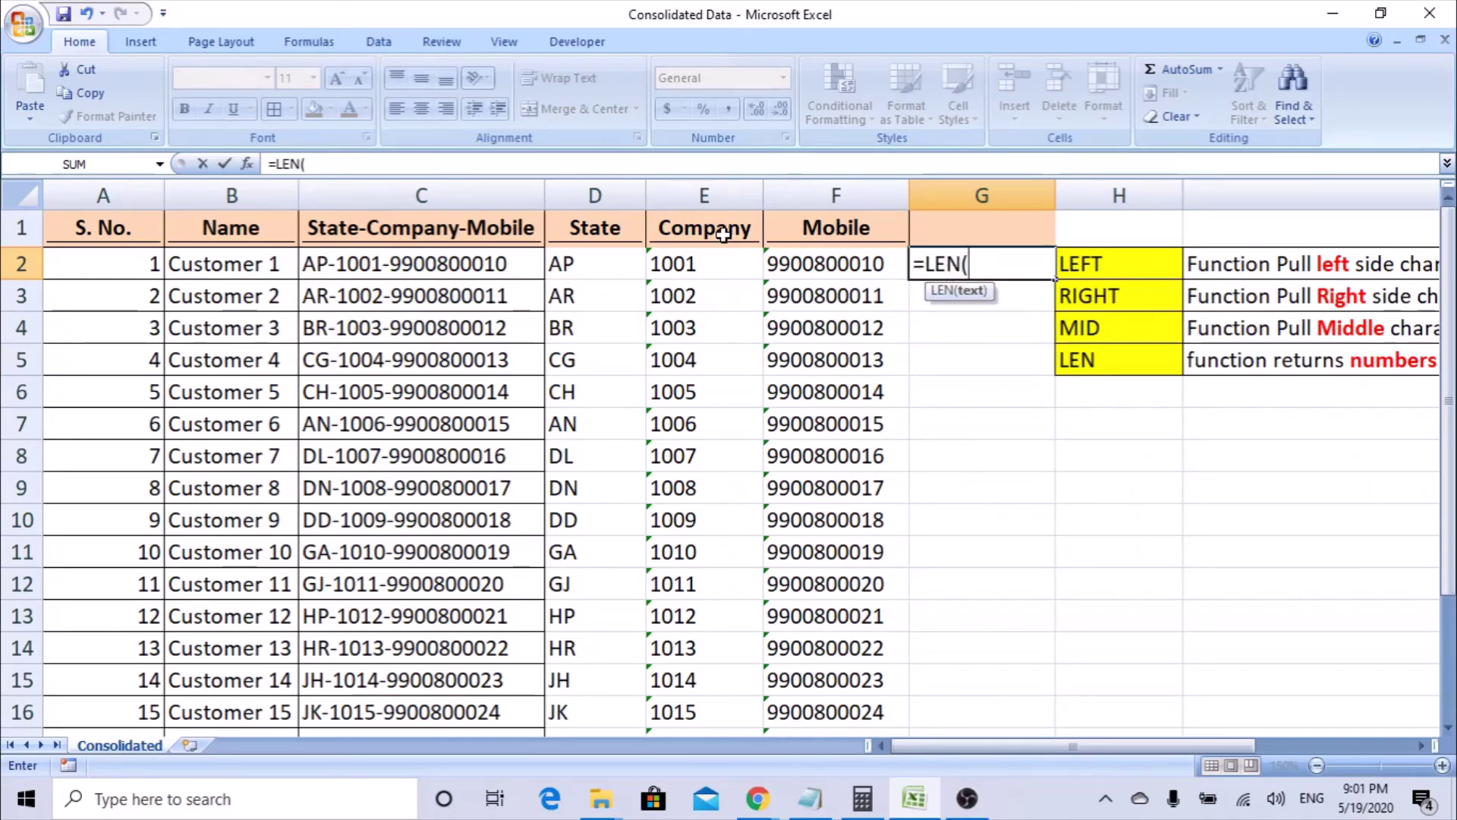
click(248, 164)
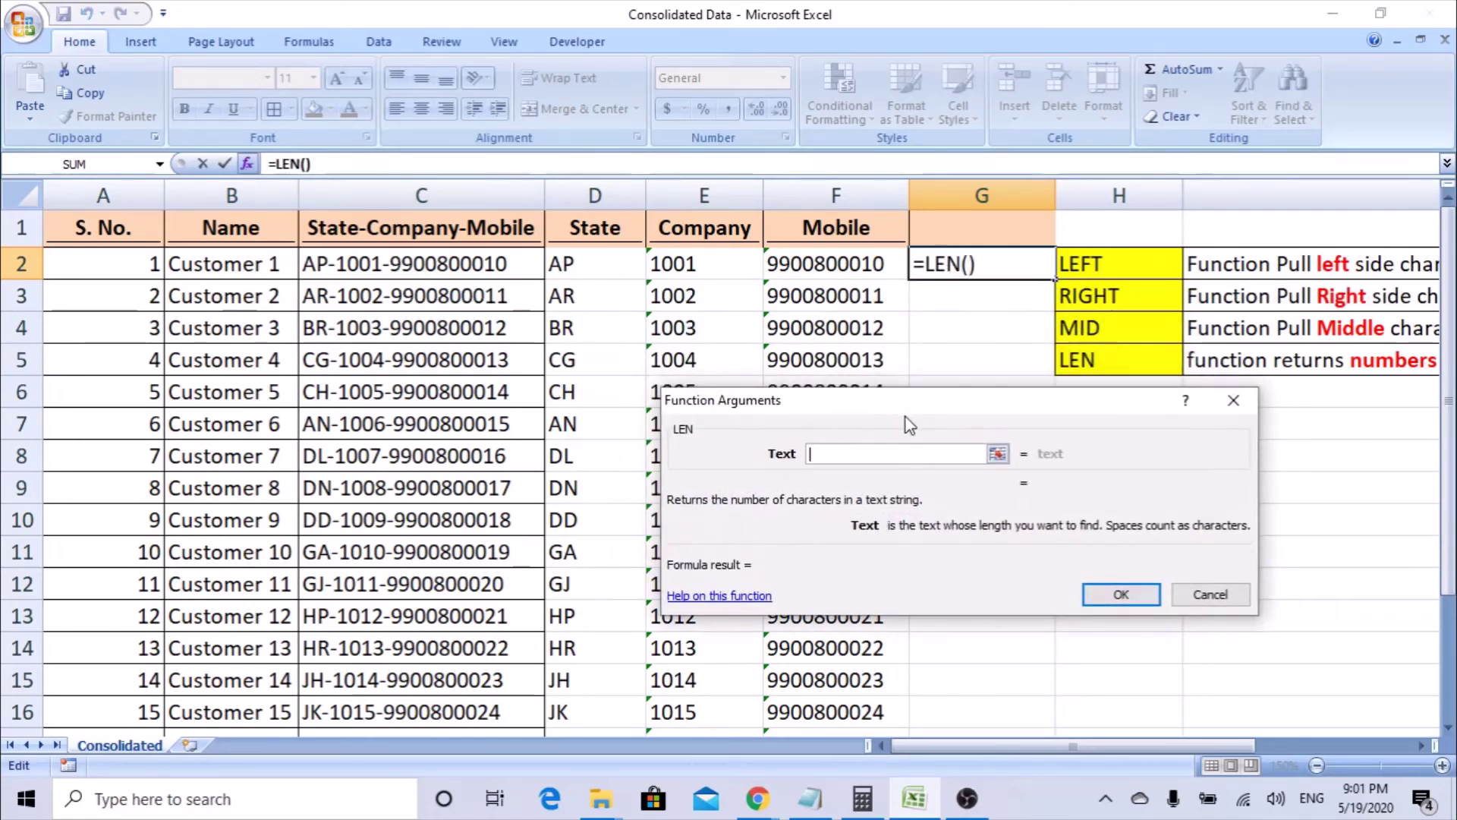
click(834, 267)
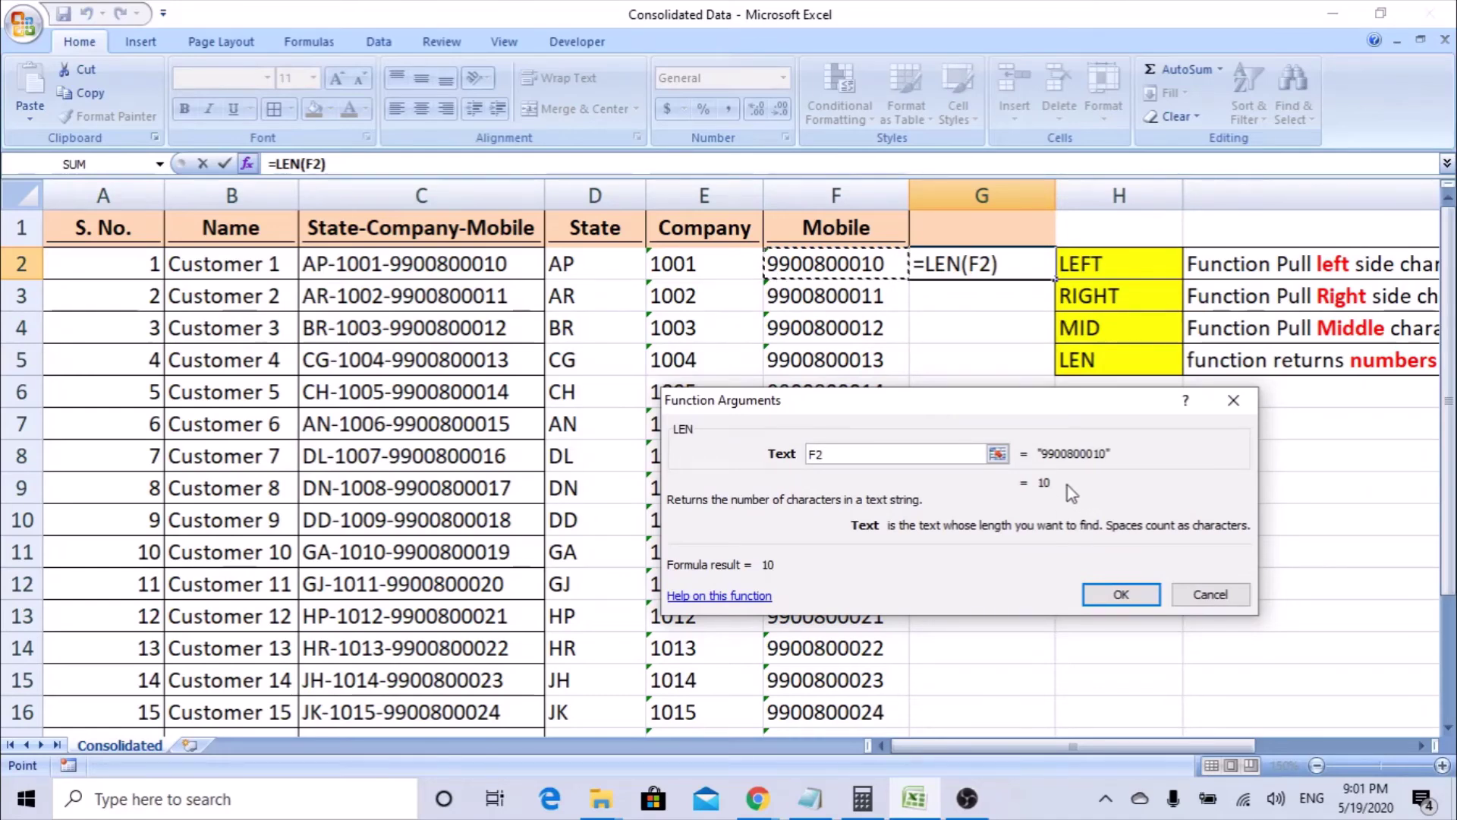
click(1154, 603)
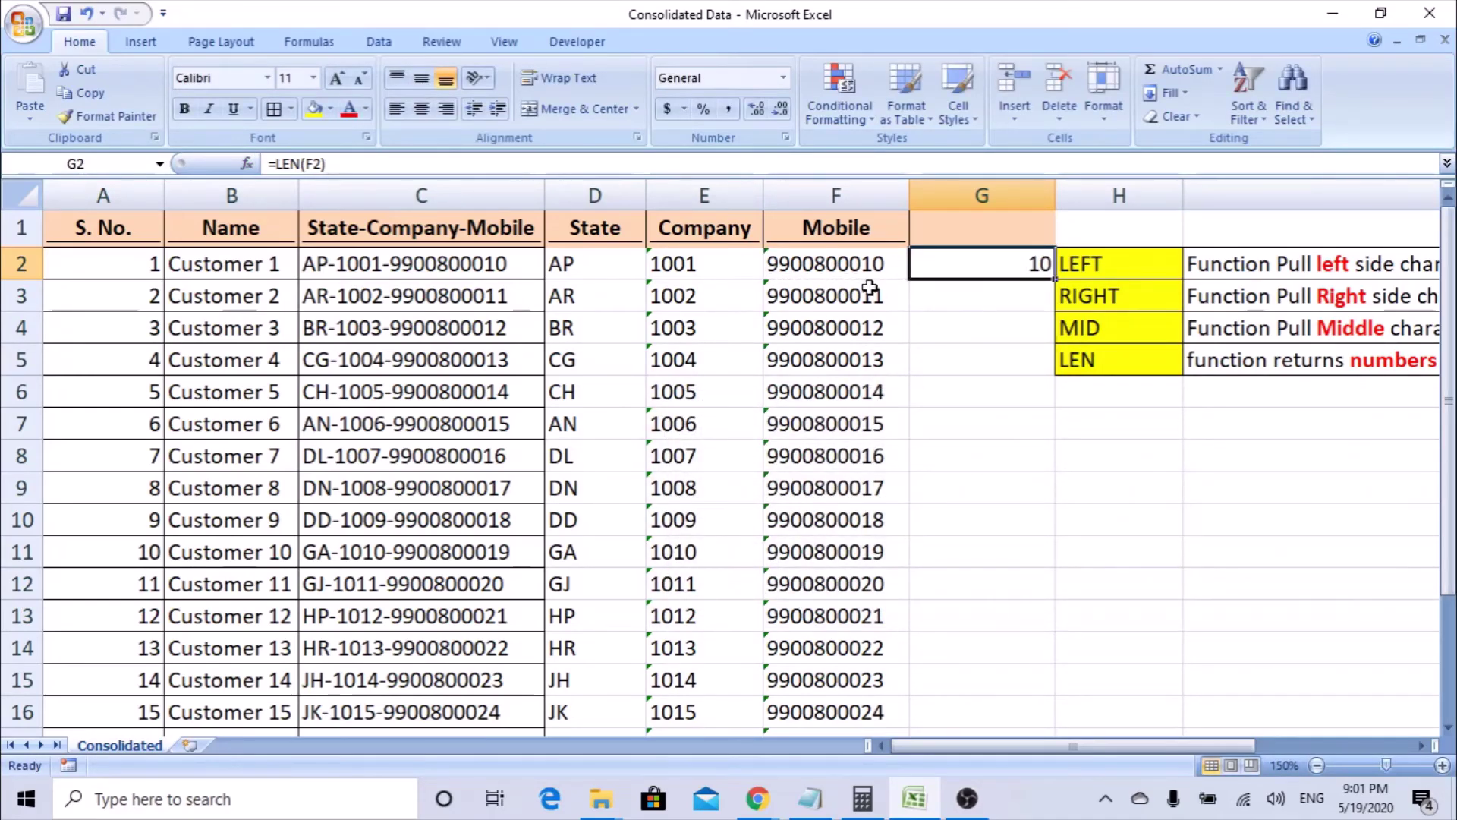
drag(1055, 279, 1039, 678)
scroll(1037, 607, up, 2)
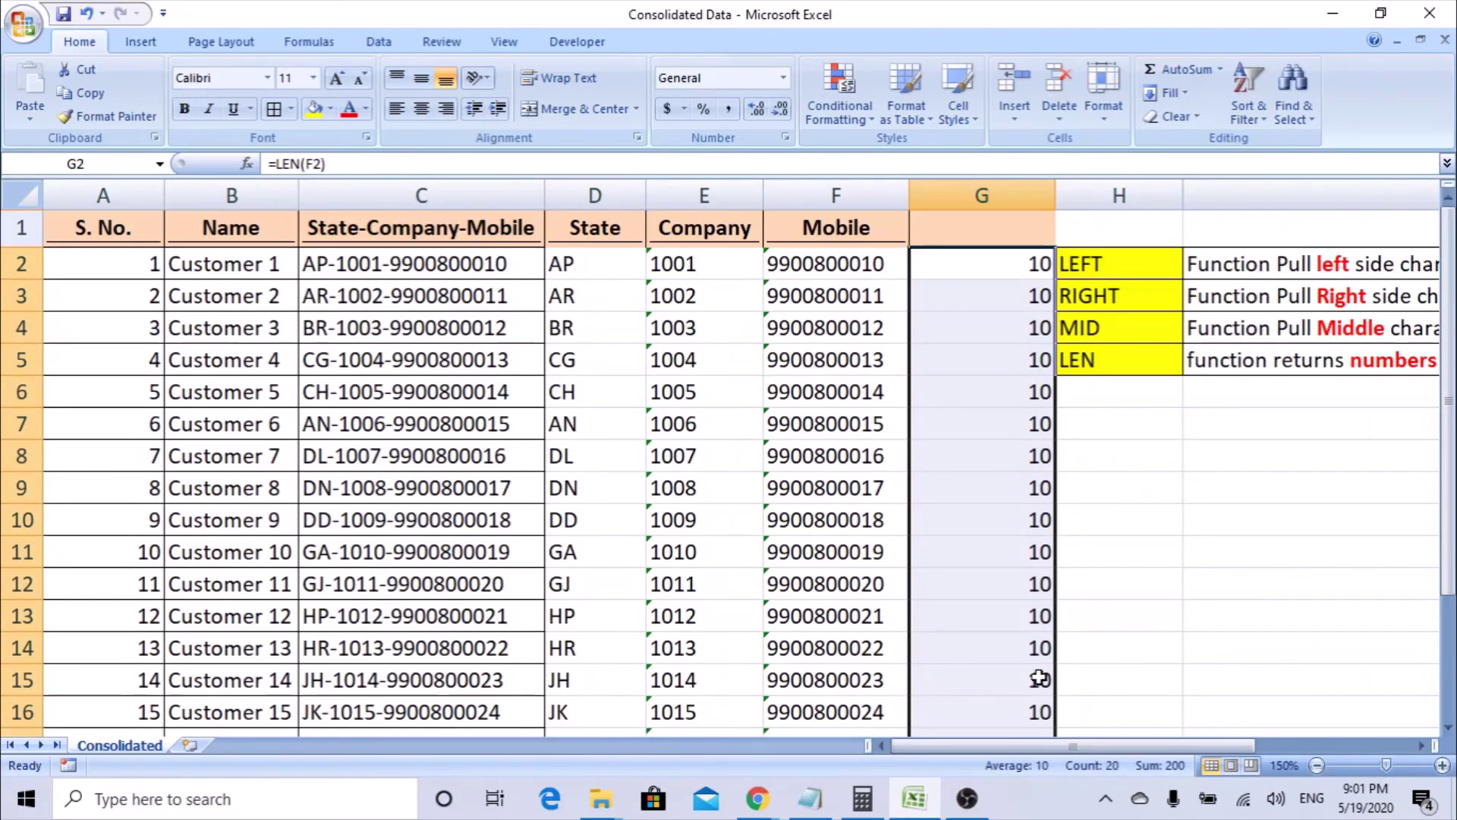
click(1012, 264)
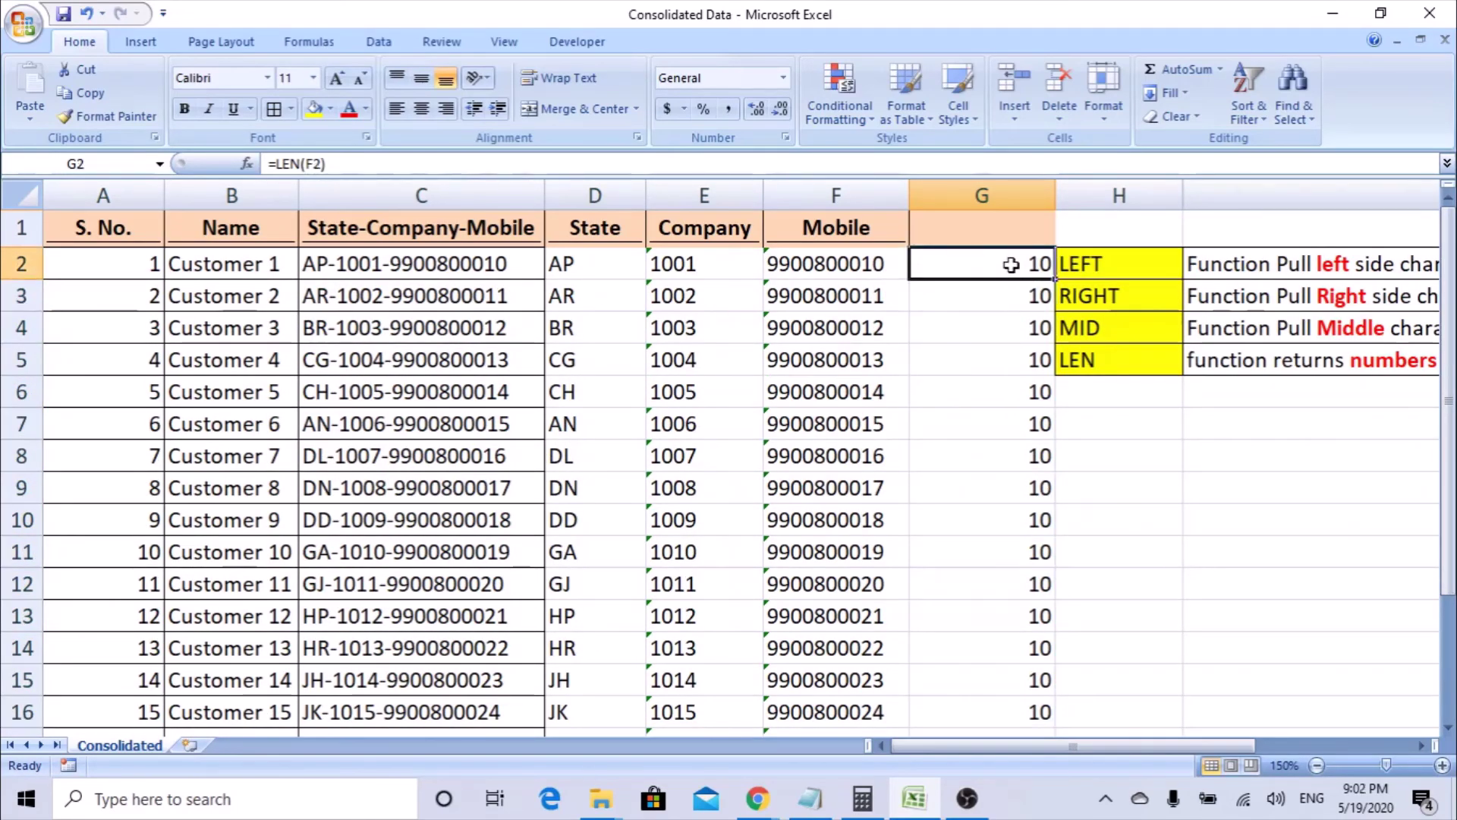
Replace G2 with =LEN(E2) and fill it down to count the Company characters.
text(=len)
key(Tab)
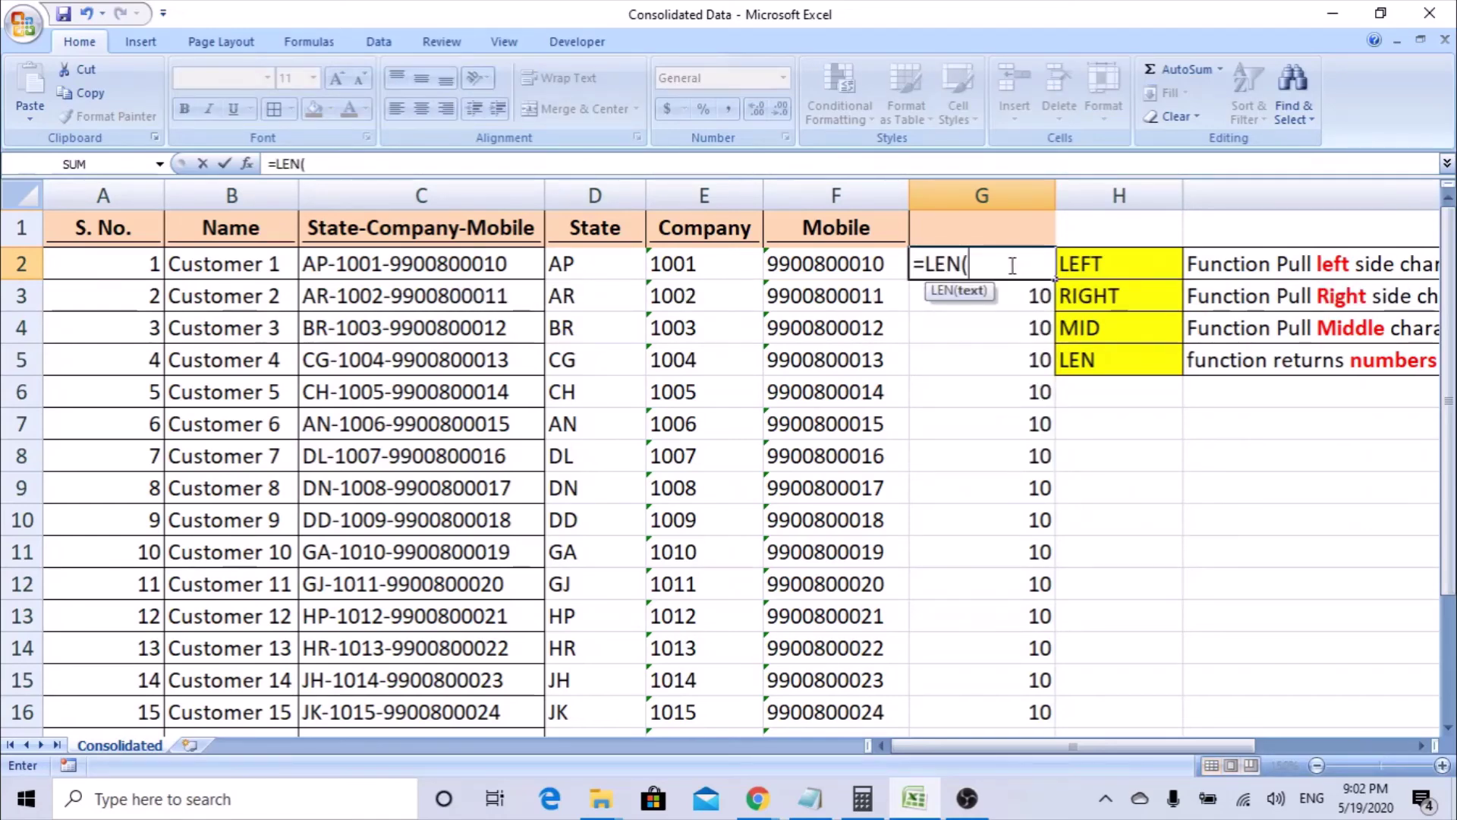
click(248, 163)
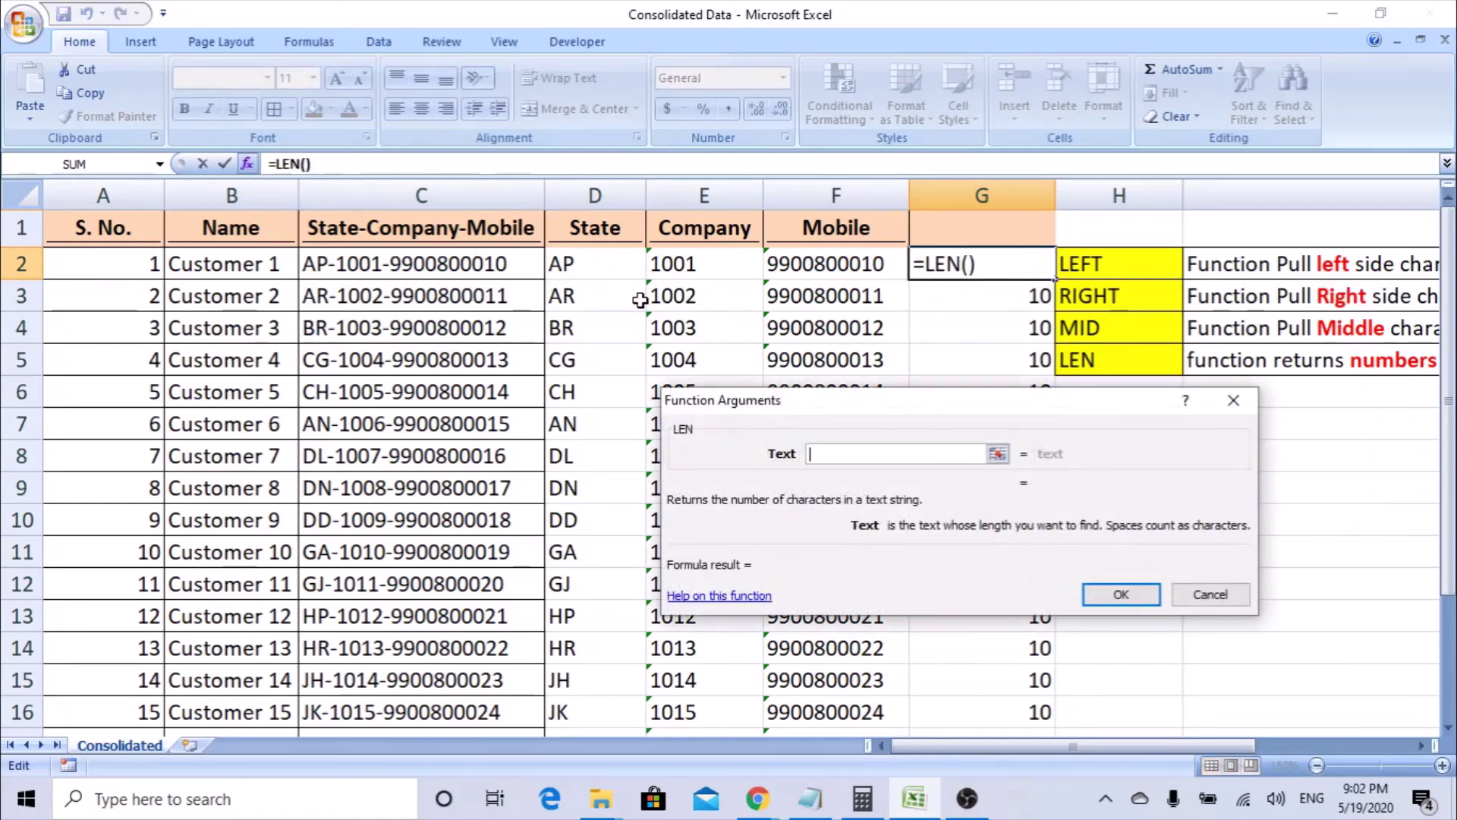
click(687, 267)
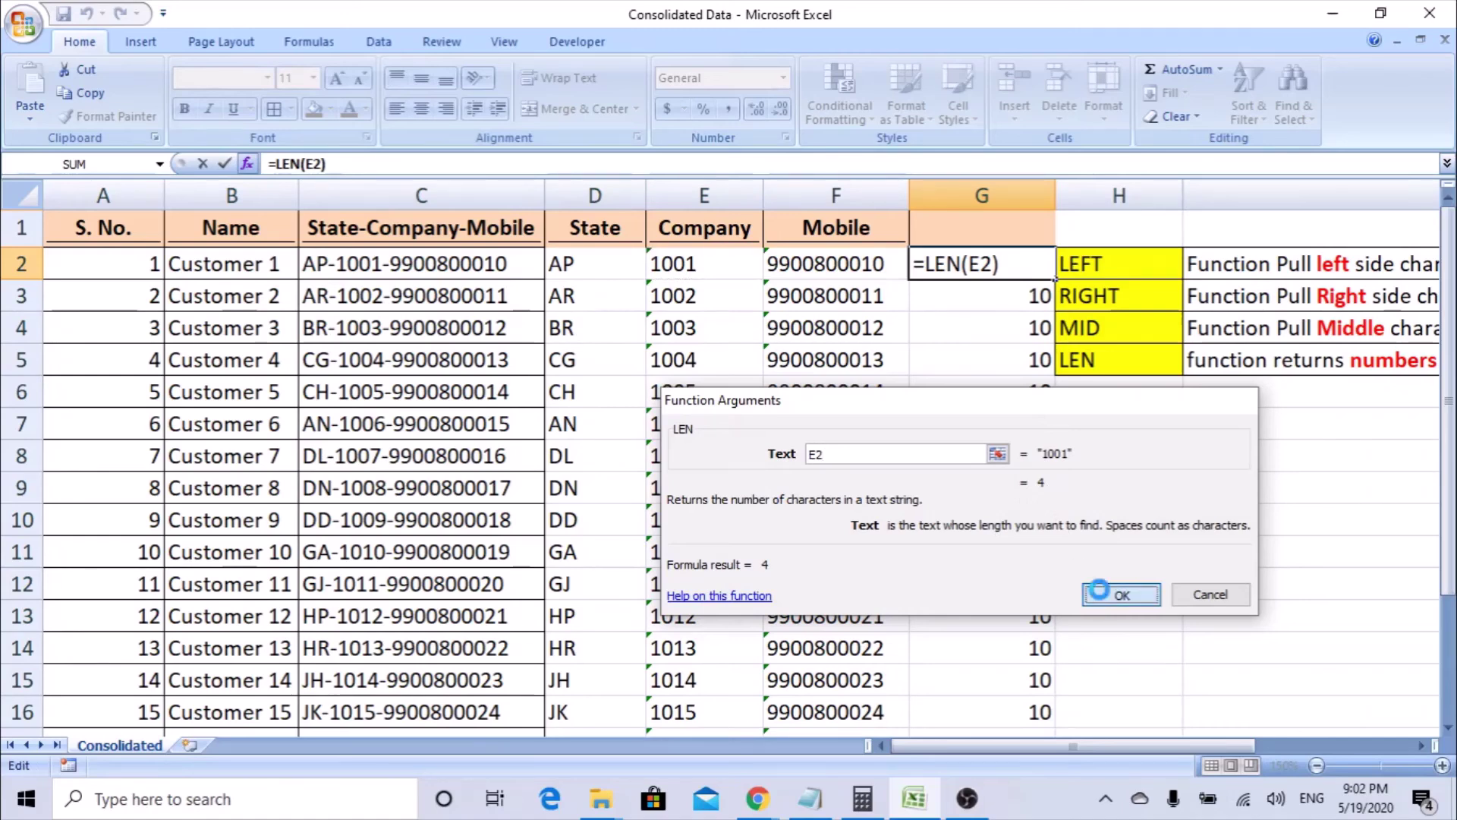
click(1119, 594)
double_click(1055, 279)
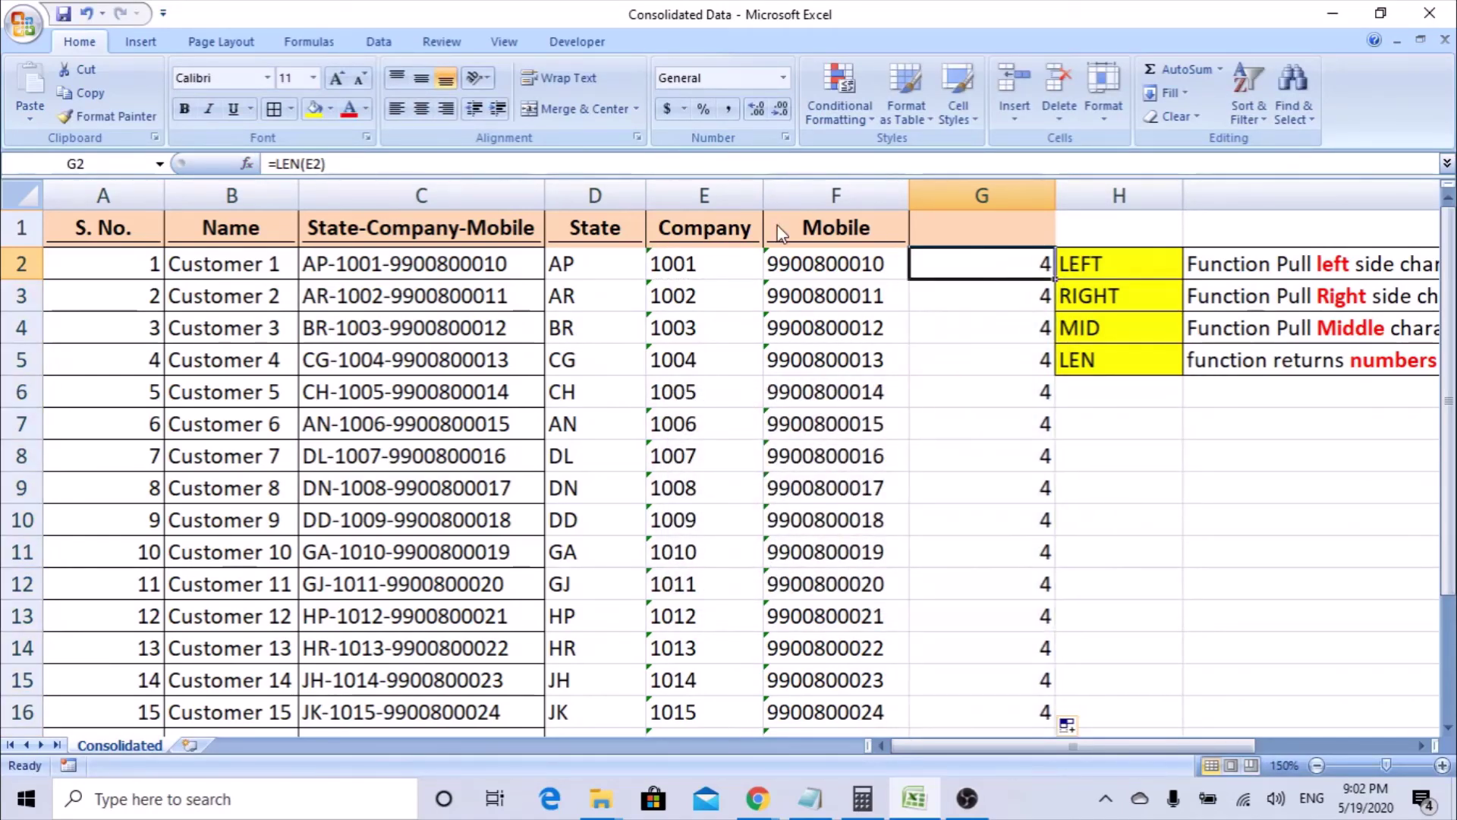
Change G2 to =LEN(D2) and fill it down, showing 2 for every State code.
text(=len)
key(Tab)
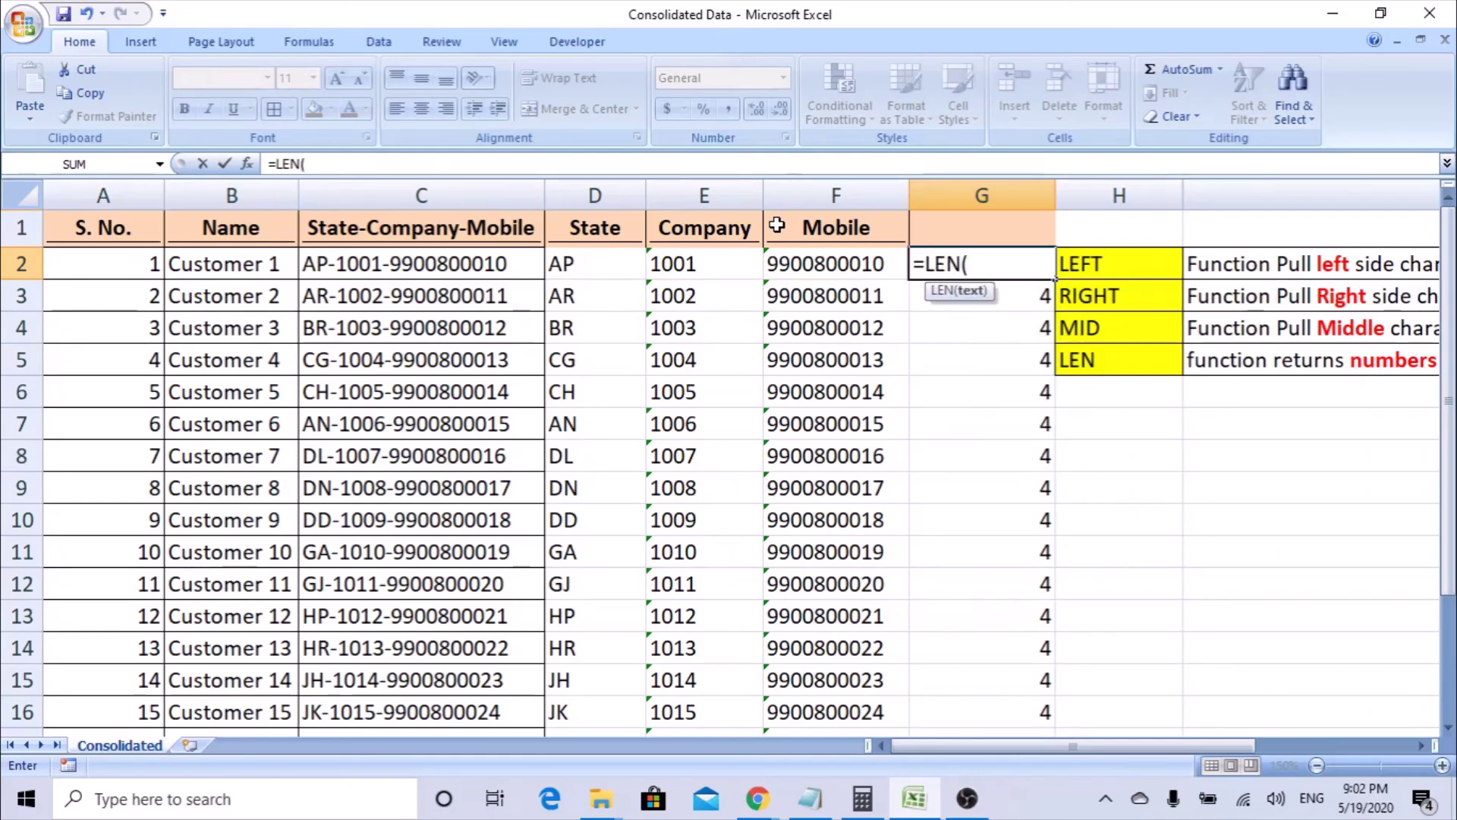
click(246, 164)
click(578, 264)
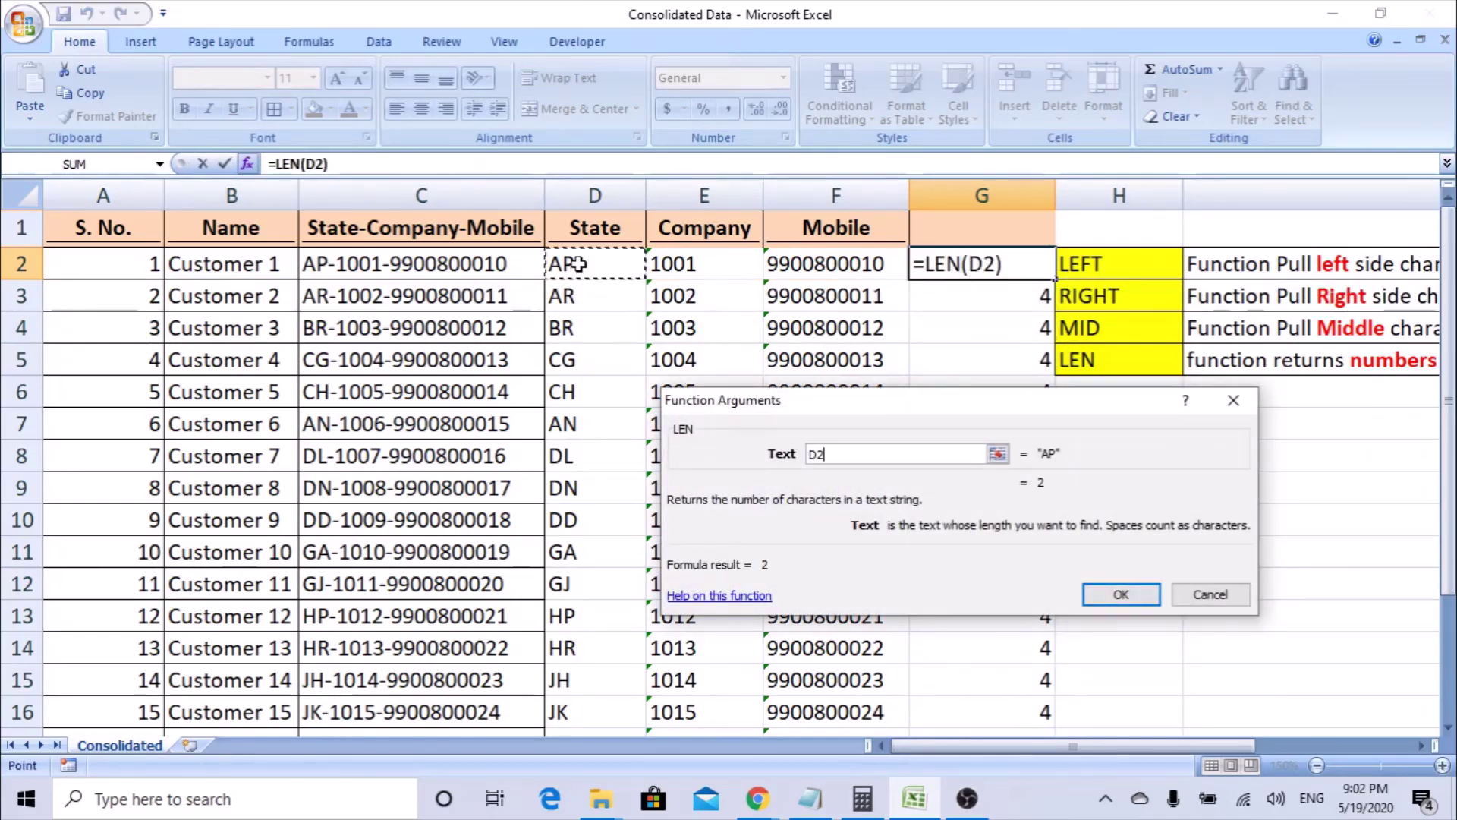
click(1121, 592)
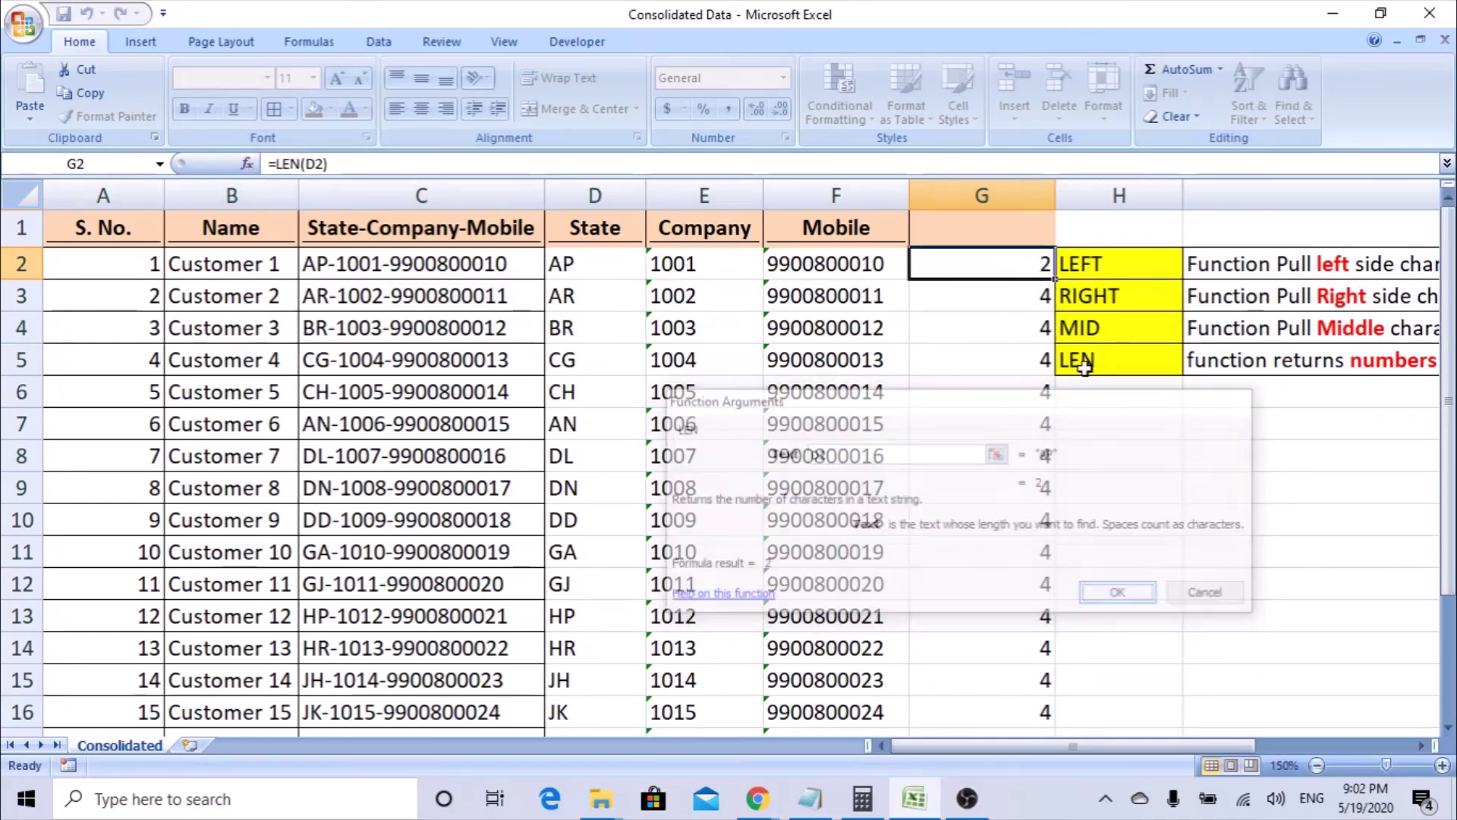
double_click(1055, 280)
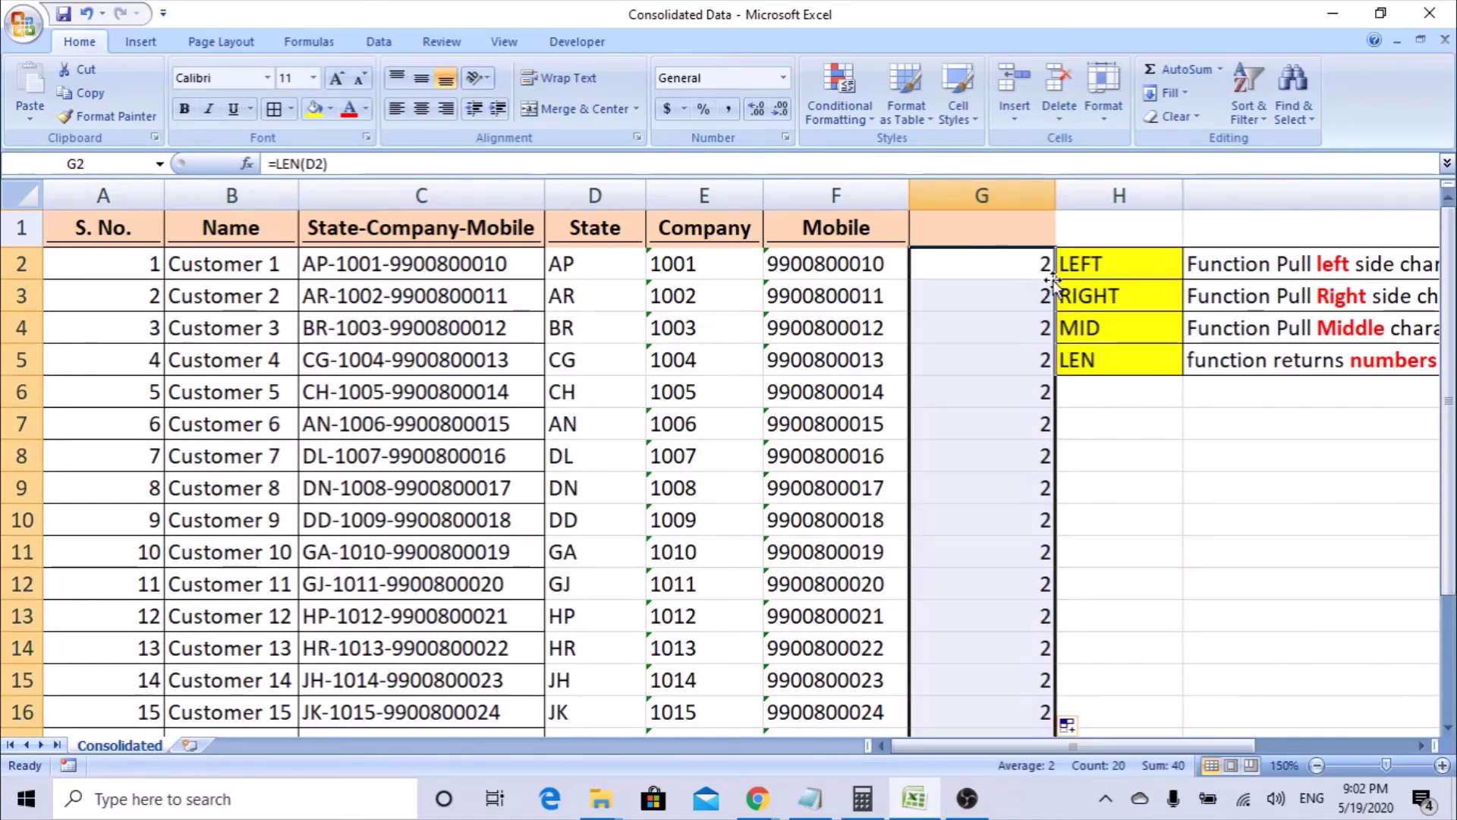
click(995, 273)
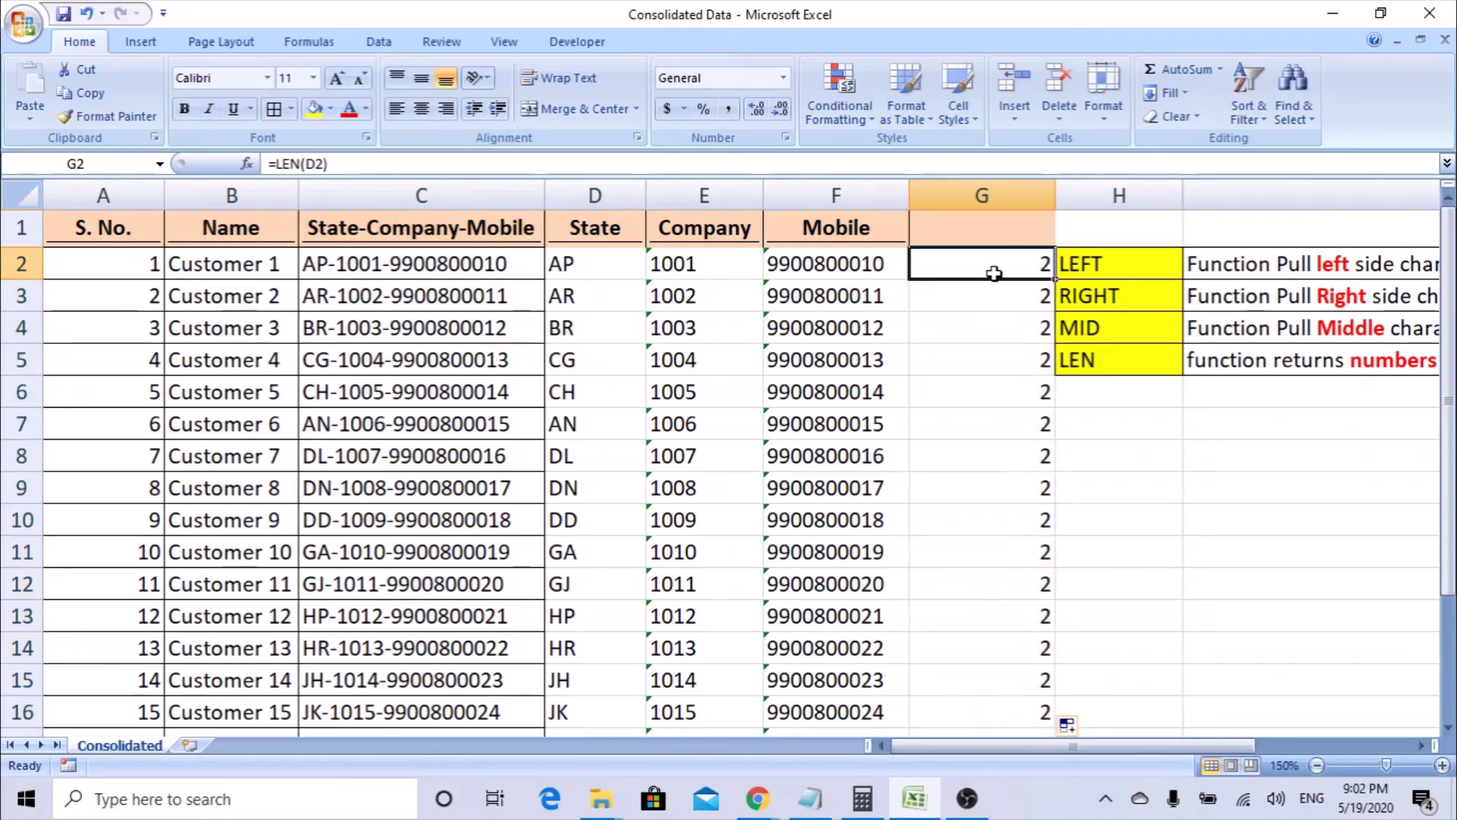